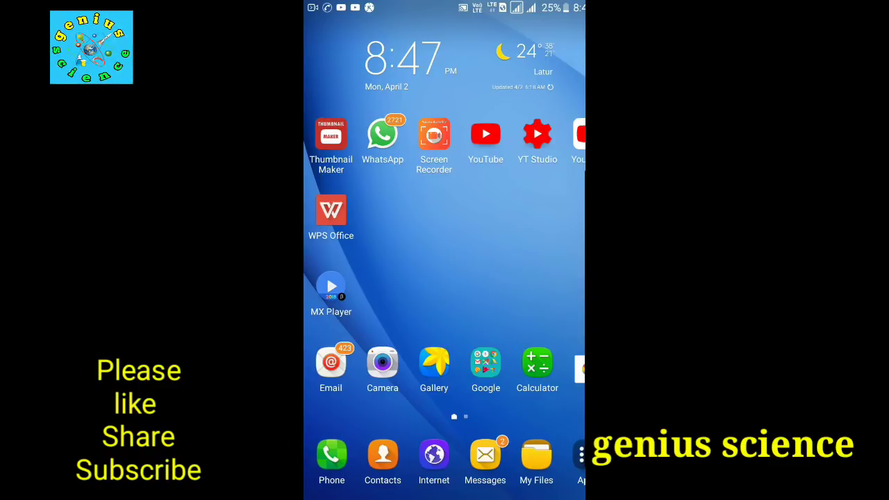
# Search the Play Store for 'wps o' and open the WPS Office app listing
pyautogui.moveTo(565, 287); pyautogui.dragTo(331, 285)
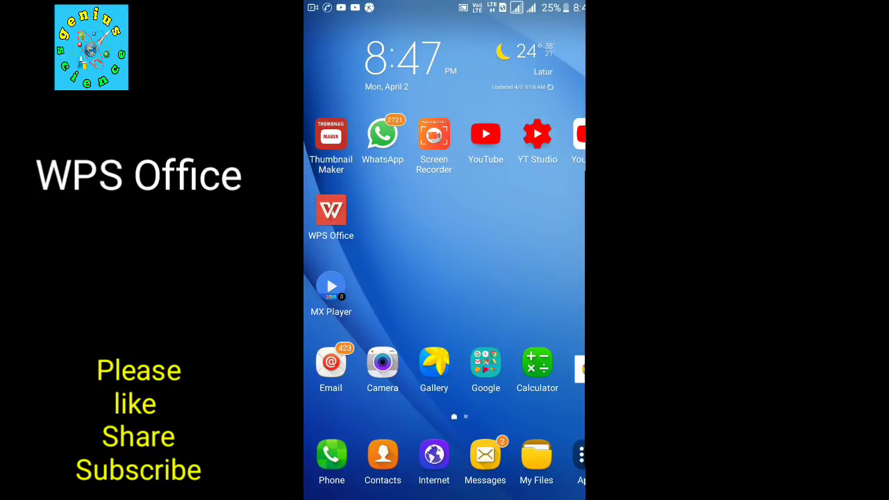
pyautogui.click(581, 459)
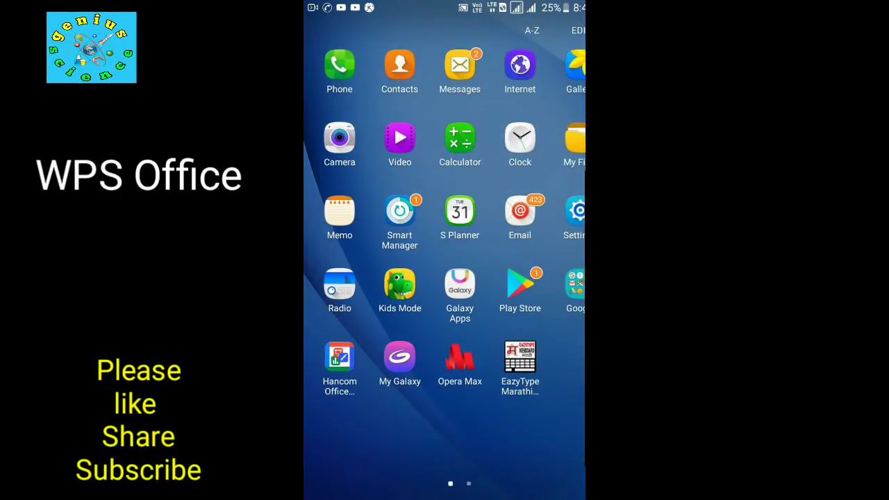
pyautogui.click(519, 282)
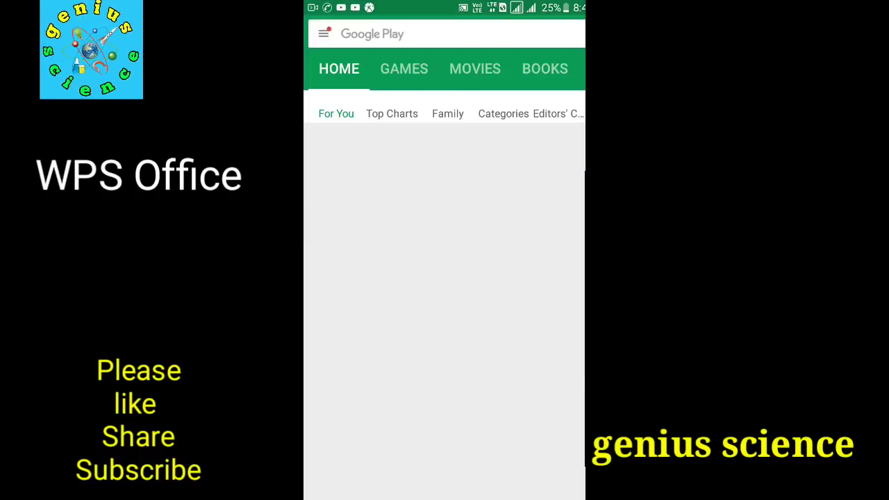
pyautogui.click(389, 33)
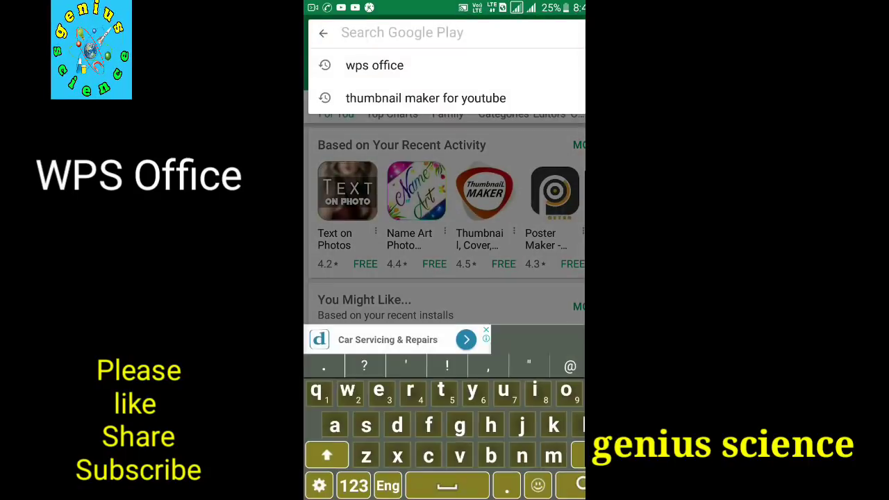
pyautogui.write('w')
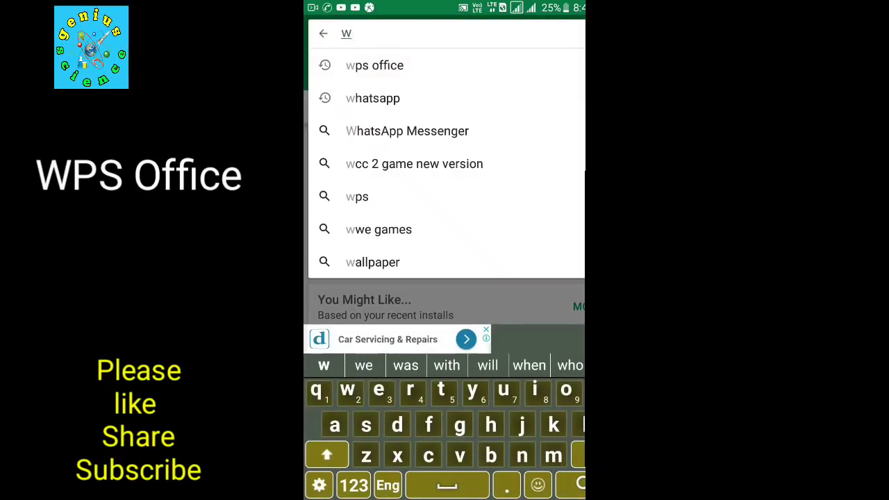
pyautogui.write('ps')
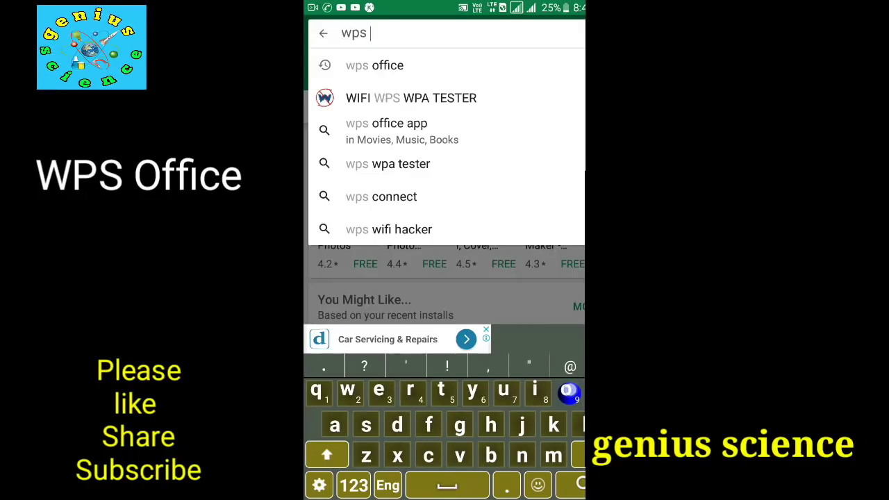
pyautogui.write(' o')
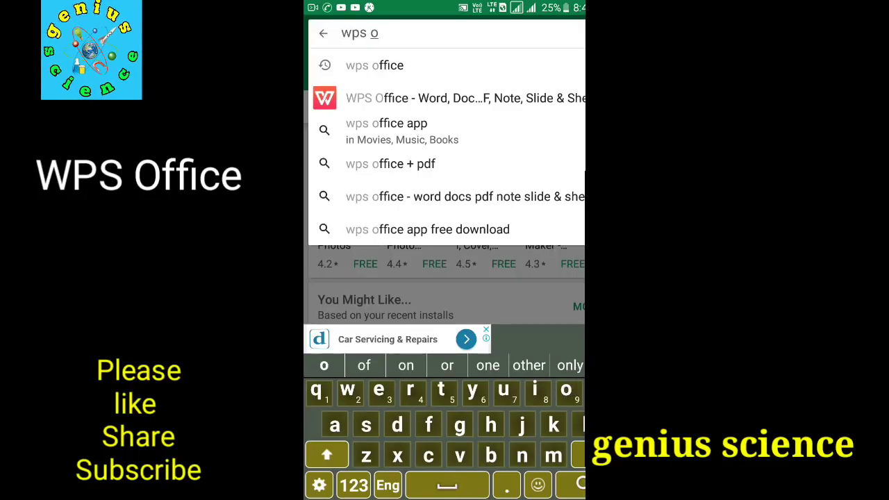
pyautogui.click(466, 98)
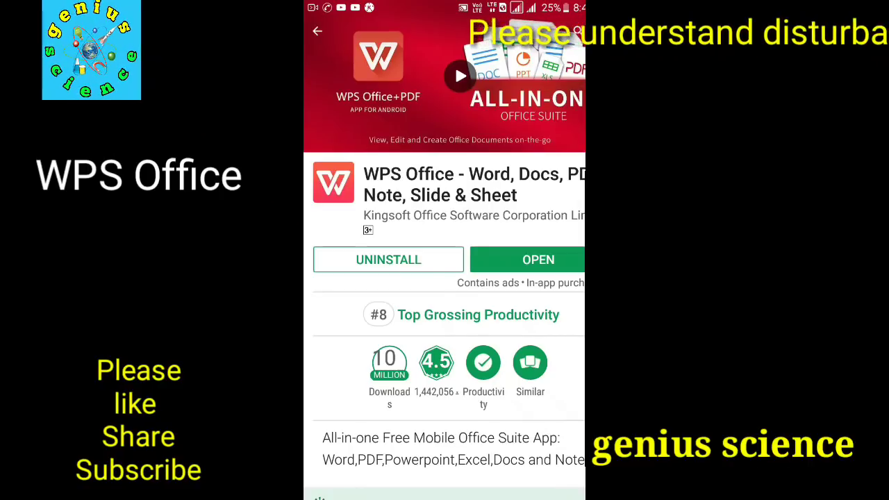
# Launch the installed WPS Office and create a New Presentation
pyautogui.click(525, 262)
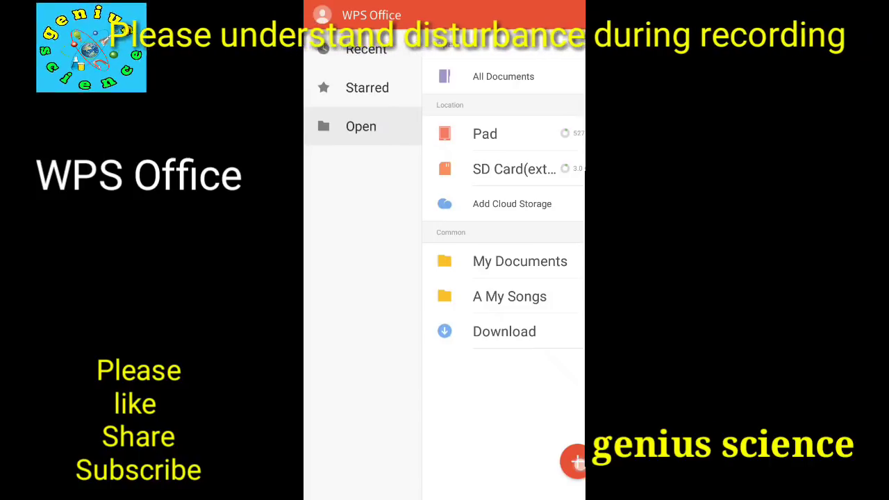
pyautogui.click(575, 462)
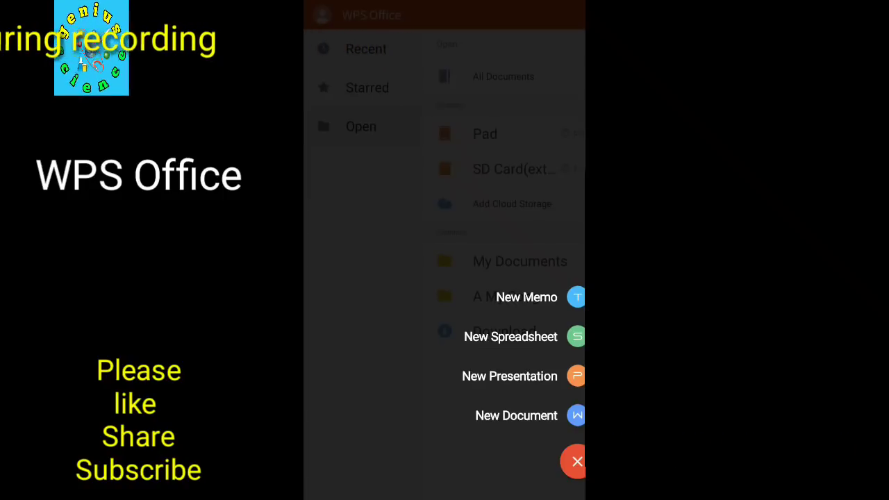
pyautogui.click(576, 376)
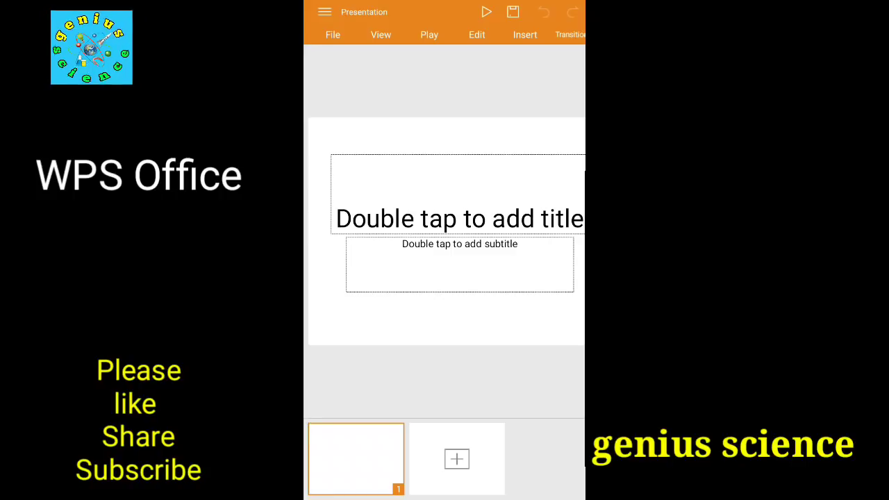
# Look through the File tab and switch Full Screen view on, then off again
pyautogui.click(333, 35)
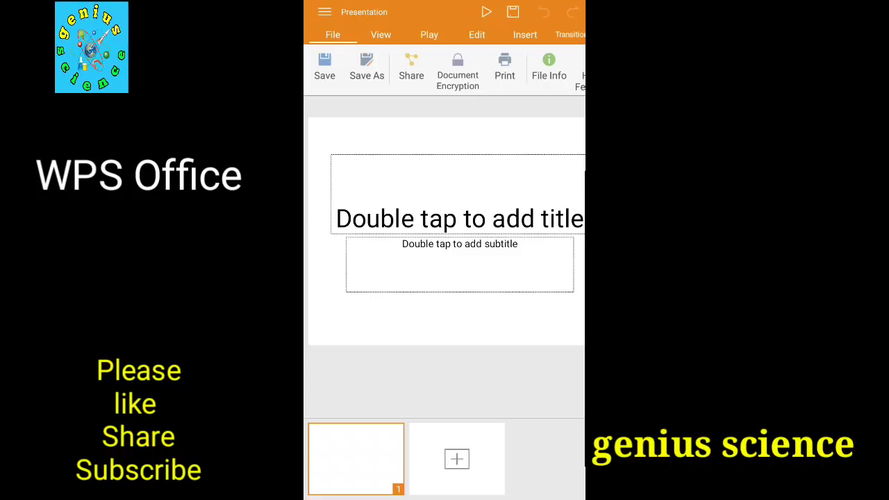
pyautogui.hscroll(1, 445, 70)
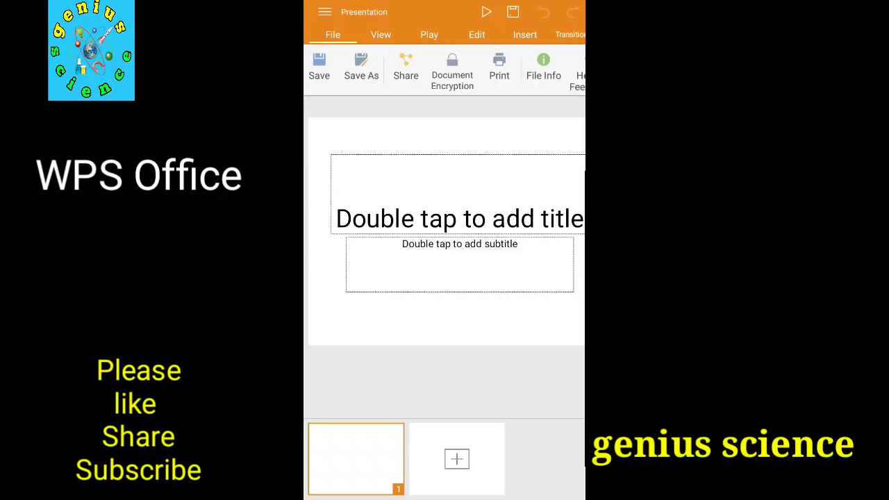
pyautogui.click(380, 35)
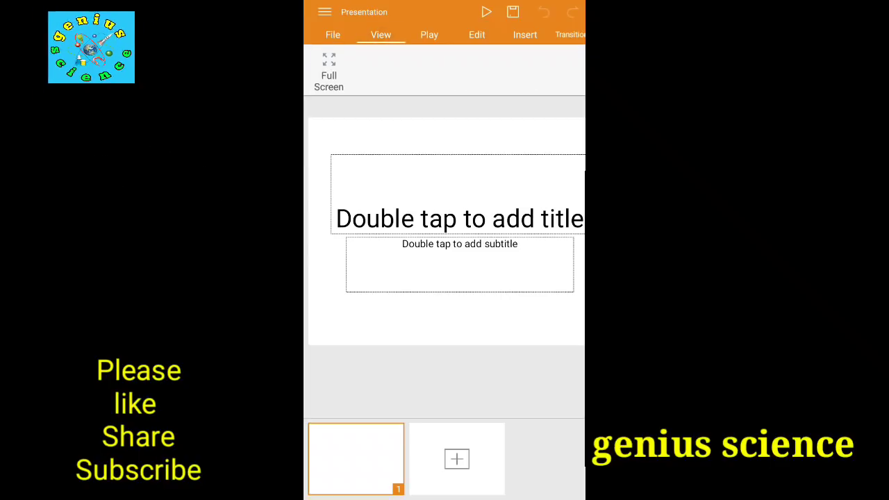
pyautogui.click(328, 69)
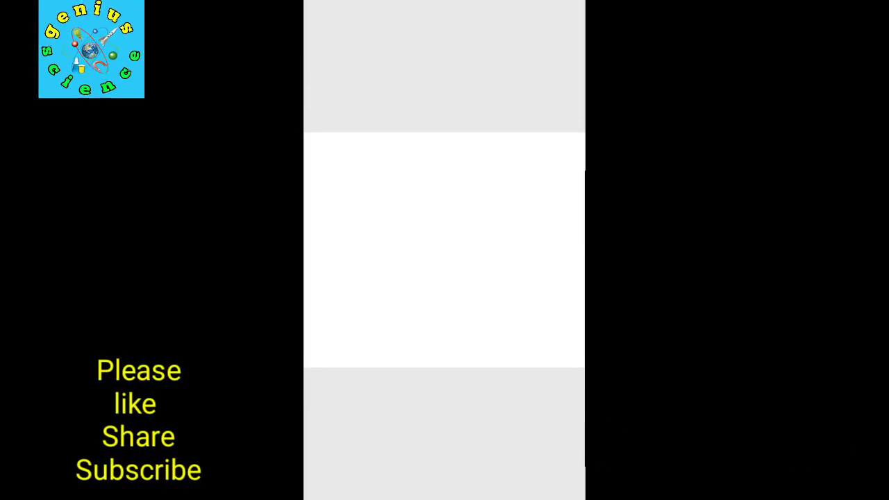
pyautogui.click(406, 210)
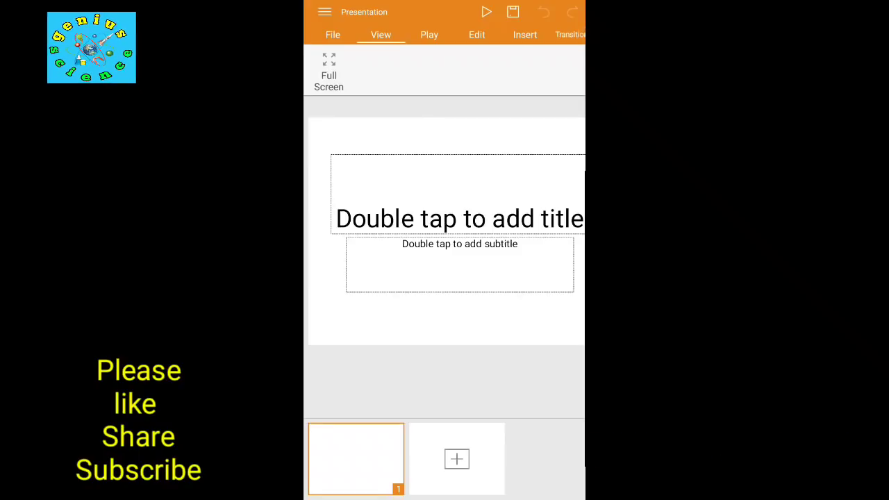
# Browse the Play and Edit toolbars, ending on the Insert options
pyautogui.click(429, 34)
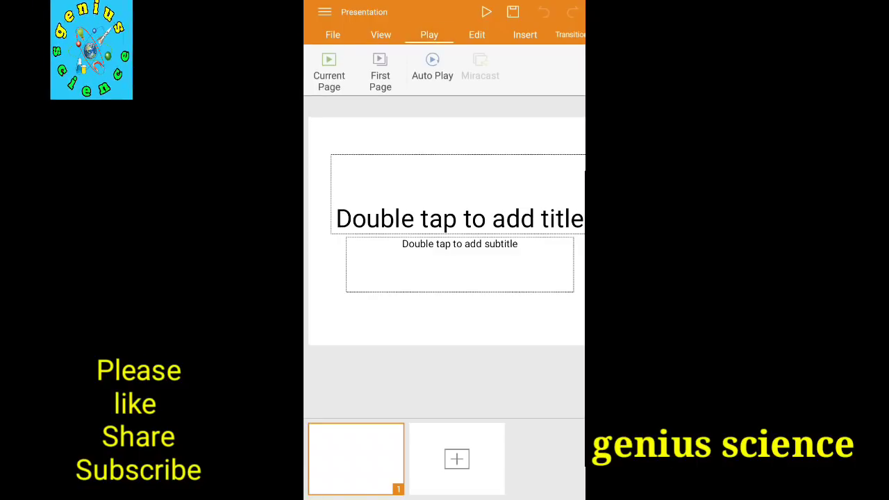
pyautogui.click(476, 34)
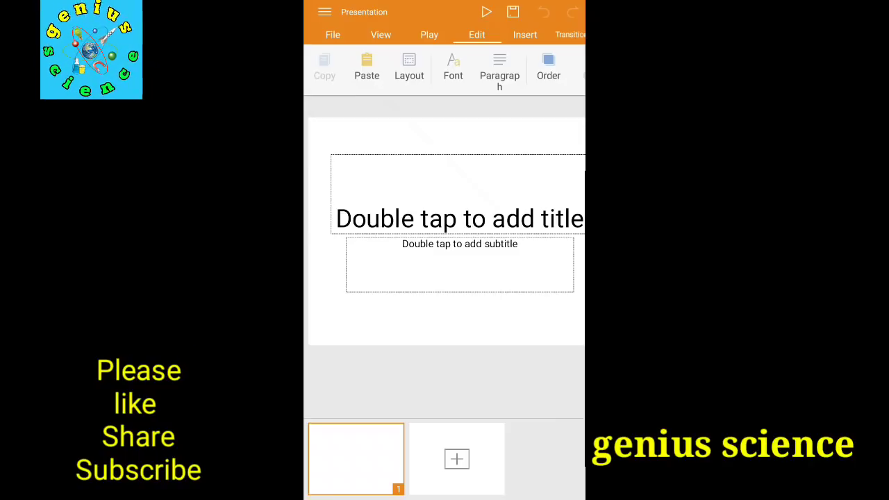
pyautogui.click(525, 34)
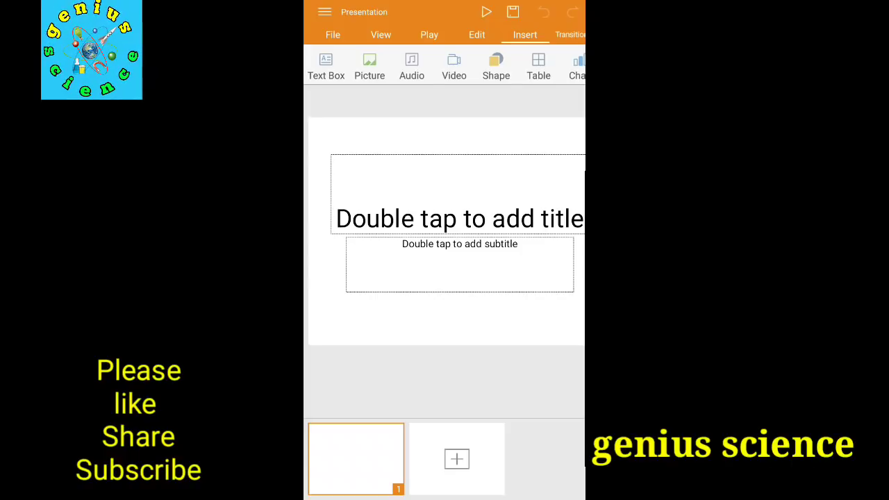
# Insert a new slide with the Picture with Caption layout and select its text placeholder
pyautogui.hscroll(2, 444, 67)
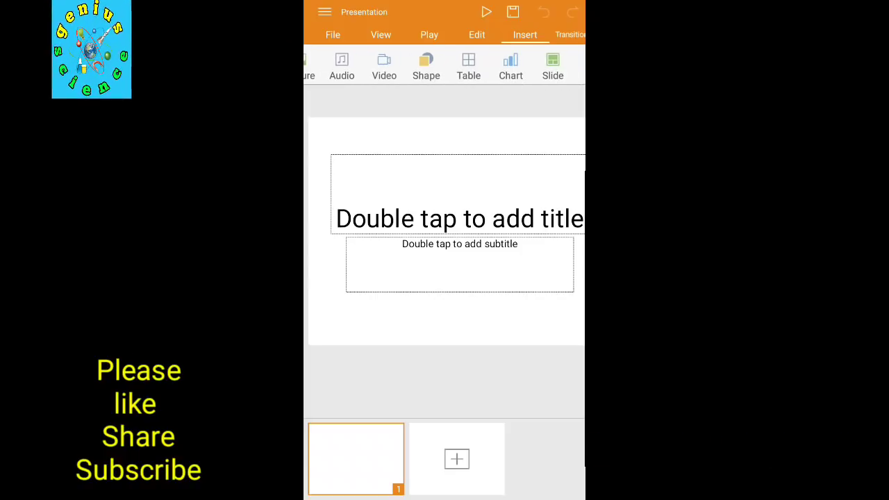
pyautogui.click(553, 67)
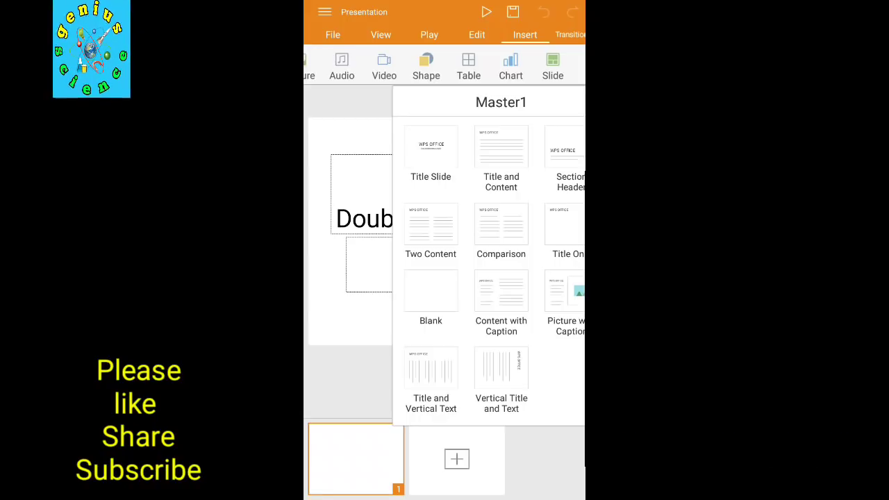
pyautogui.click(566, 296)
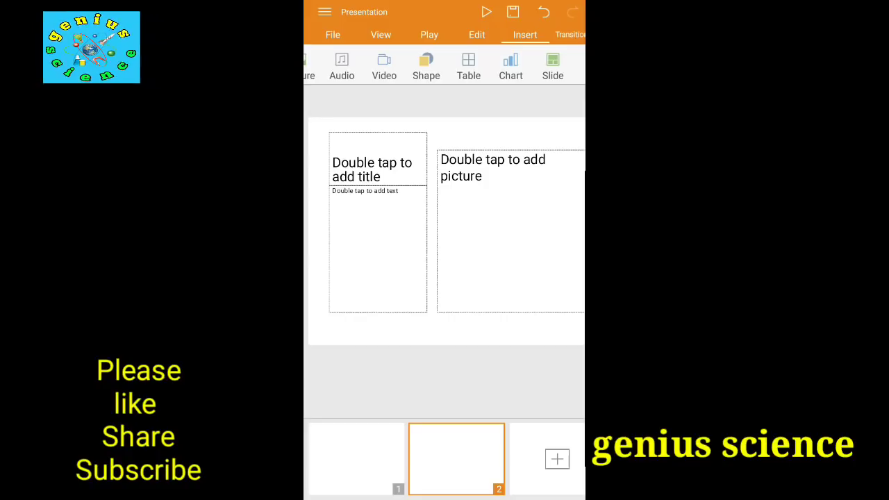
pyautogui.click(385, 236)
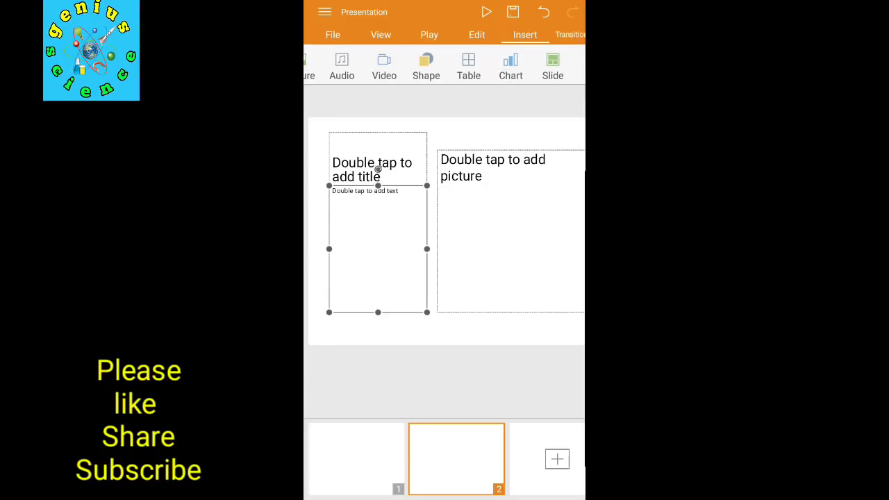
pyautogui.click(569, 34)
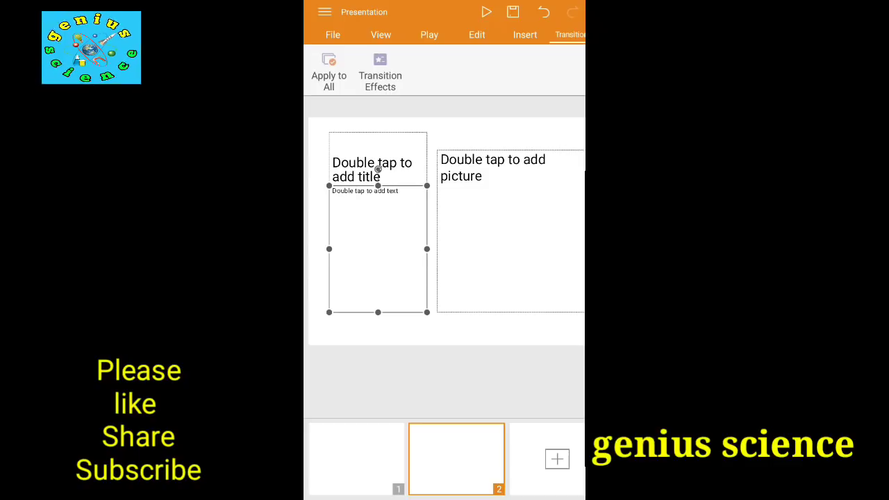
# Glance at the Ink drawing tools and return to the first slide
pyautogui.moveTo(549, 34); pyautogui.dragTo(519, 34)
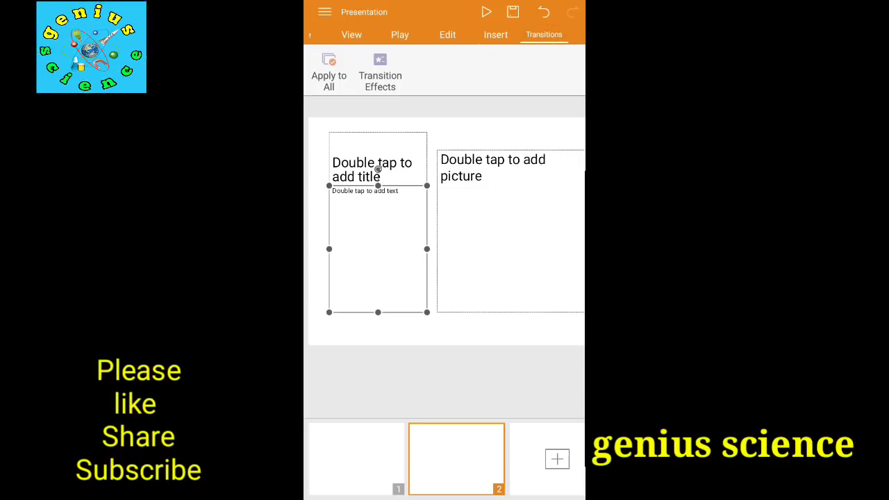
pyautogui.click(578, 34)
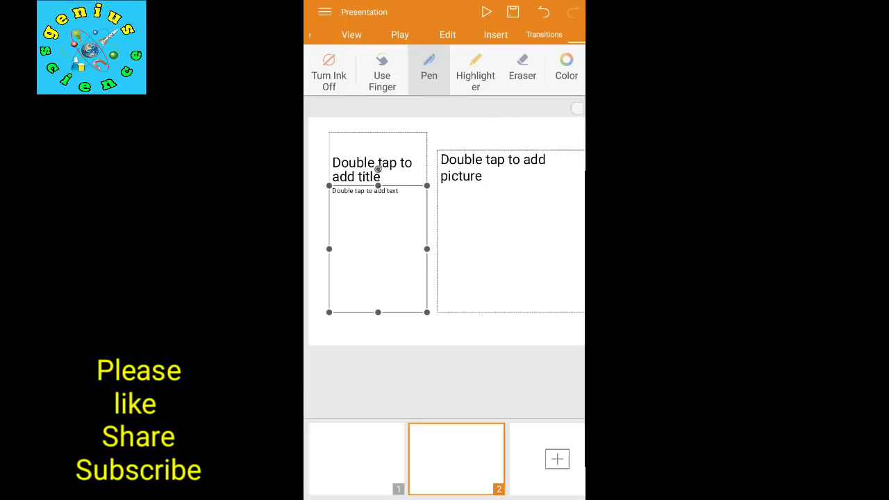
pyautogui.moveTo(540, 75); pyautogui.dragTo(517, 76)
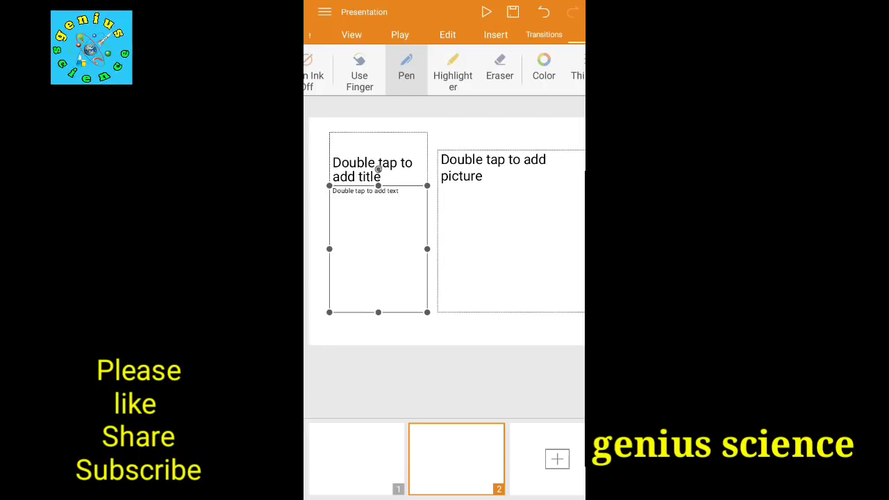
pyautogui.moveTo(405, 360); pyautogui.dragTo(542, 360)
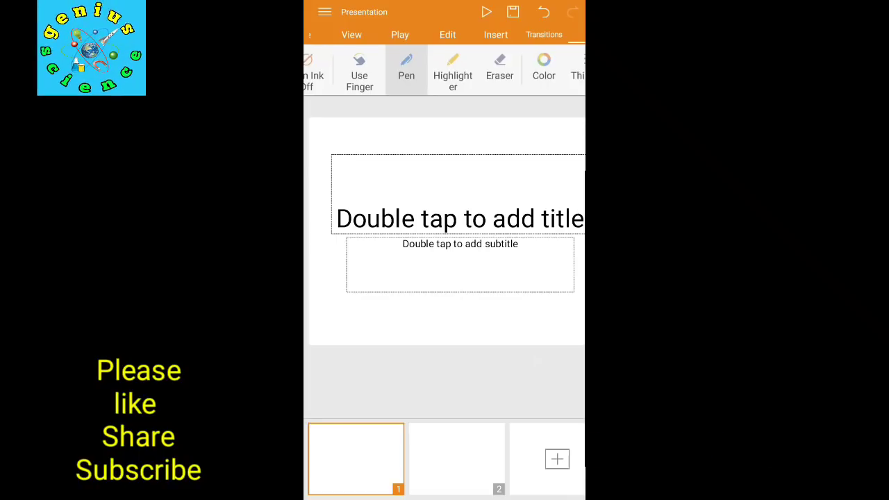
# Put the first slide's empty title placeholder into text-edit mode, dismissing the Paste prompt
pyautogui.moveTo(405, 38); pyautogui.dragTo(434, 43)
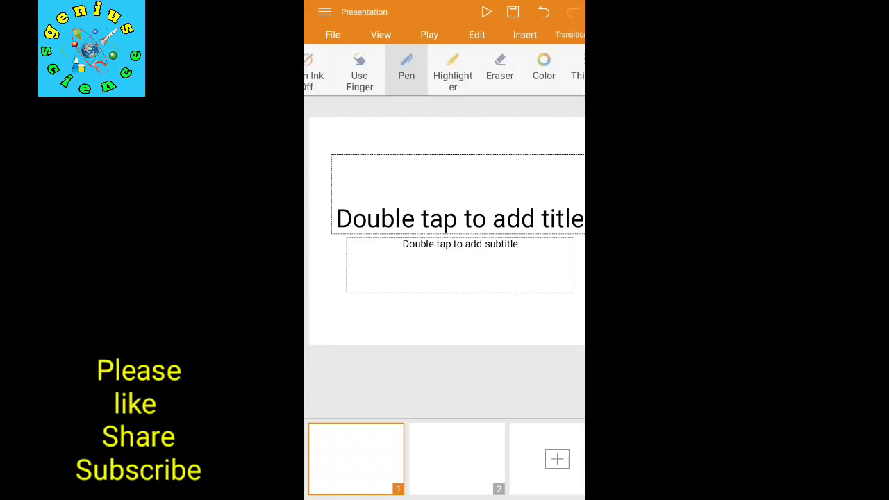
pyautogui.click(455, 134)
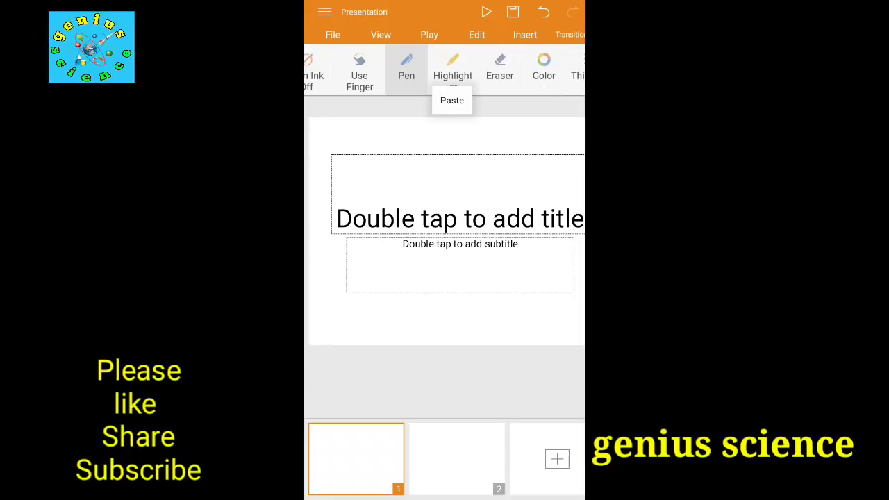
pyautogui.click(502, 134)
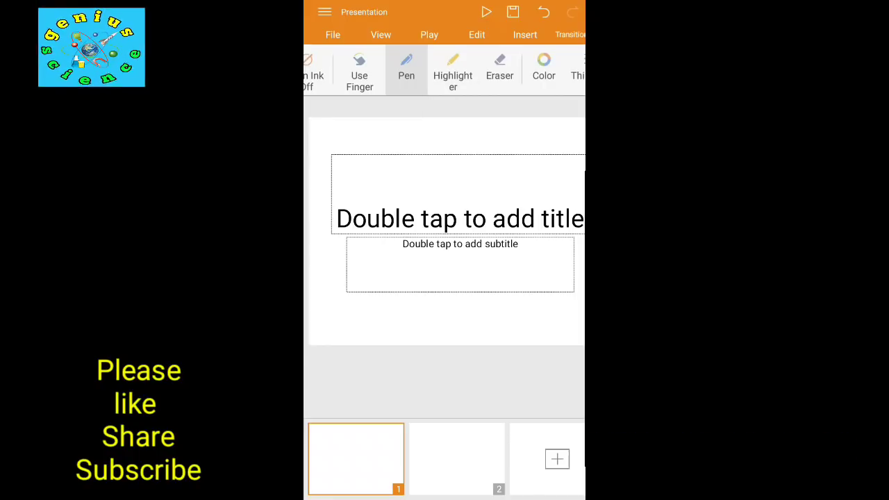
pyautogui.click(470, 188)
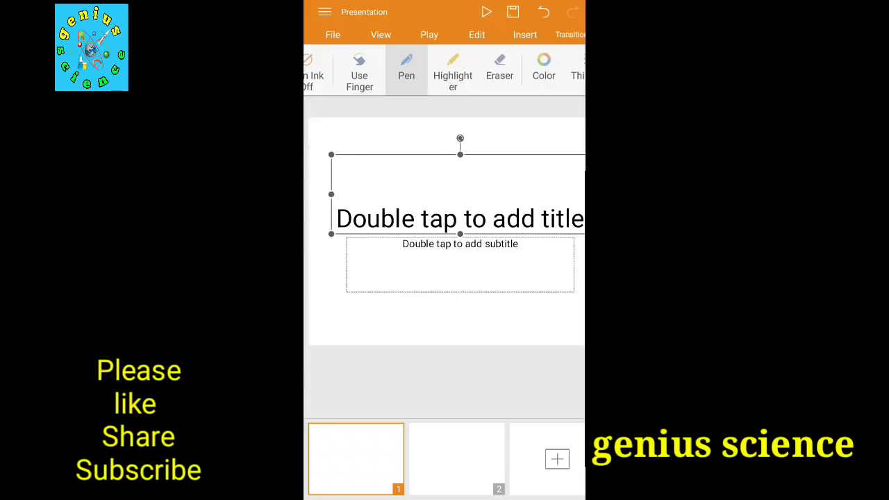
pyautogui.click(490, 190)
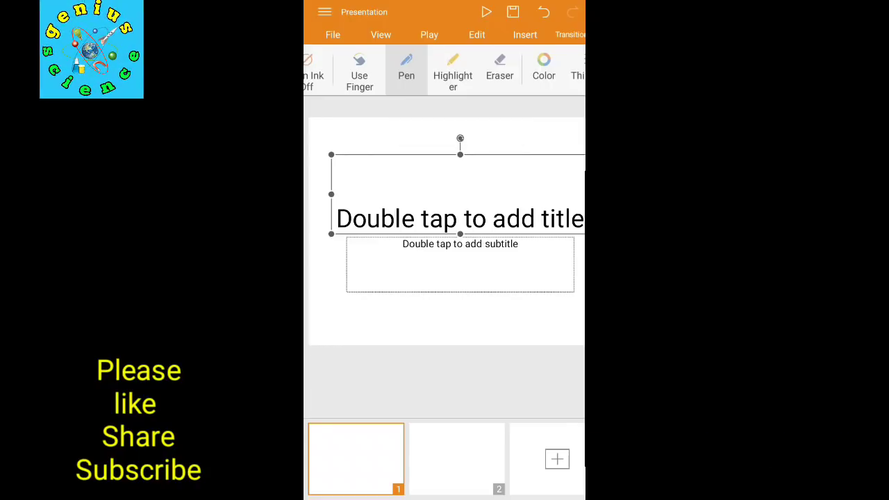
pyautogui.click(456, 218)
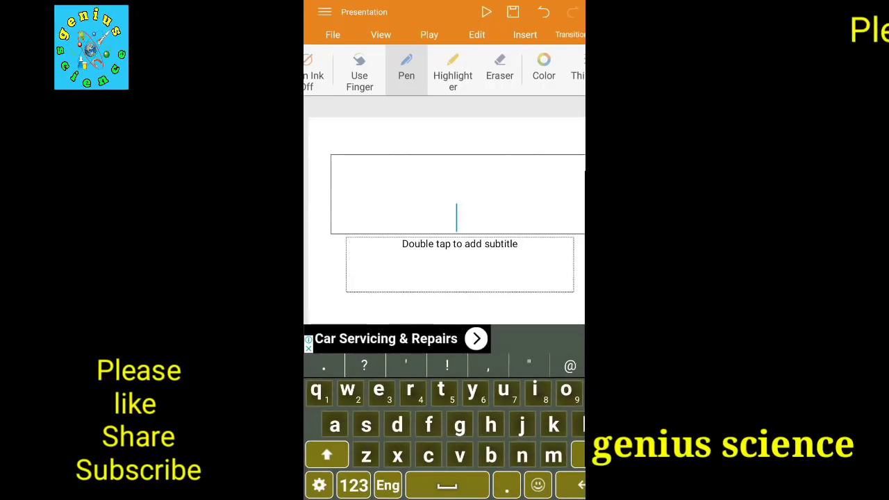
# Type 'genius science' as the first slide's title and leave edit mode
pyautogui.click(447, 213)
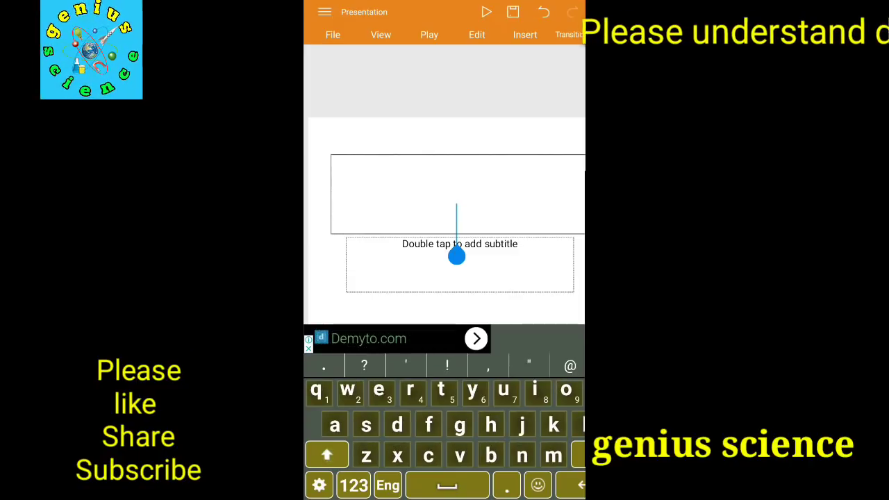
pyautogui.write('gen')
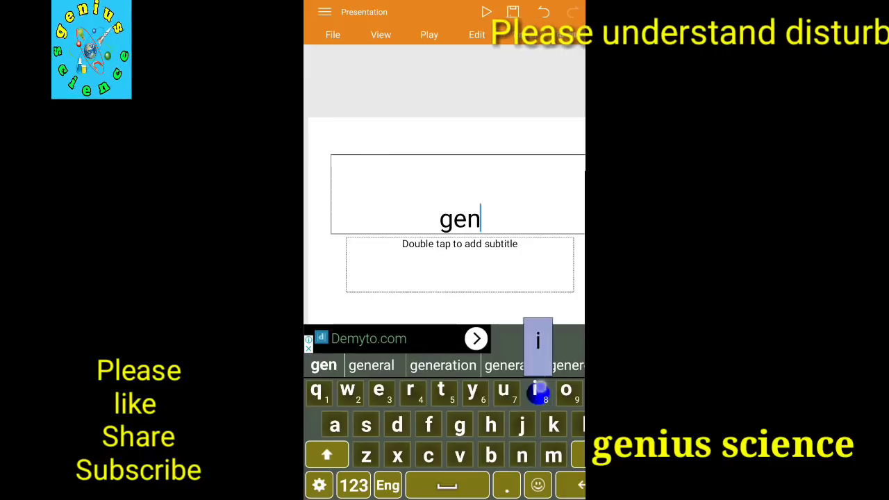
pyautogui.write('ius ')
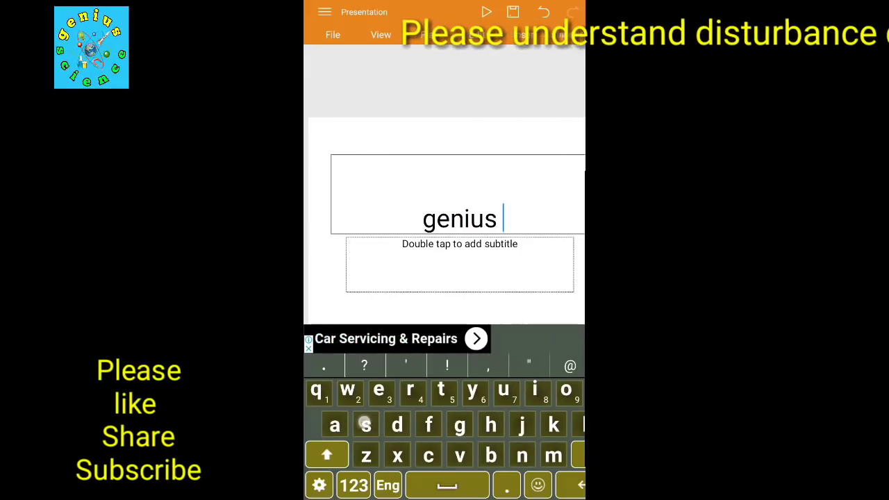
pyautogui.write('scie')
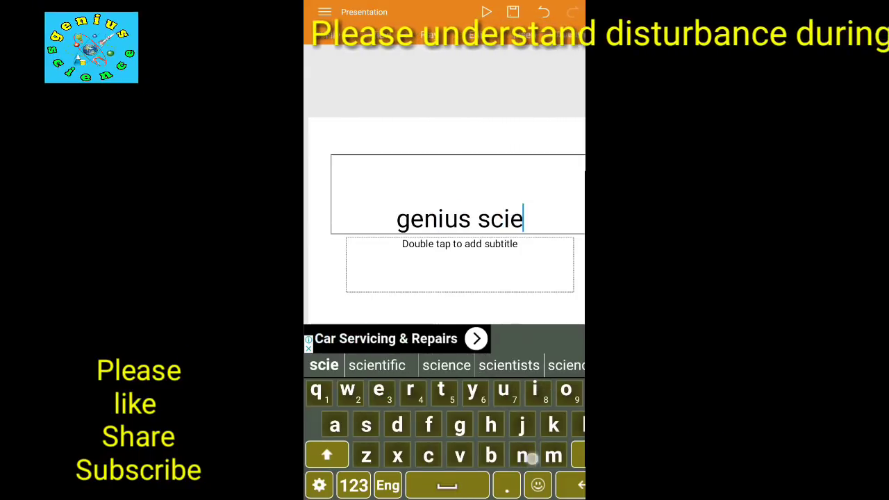
pyautogui.write('nce')
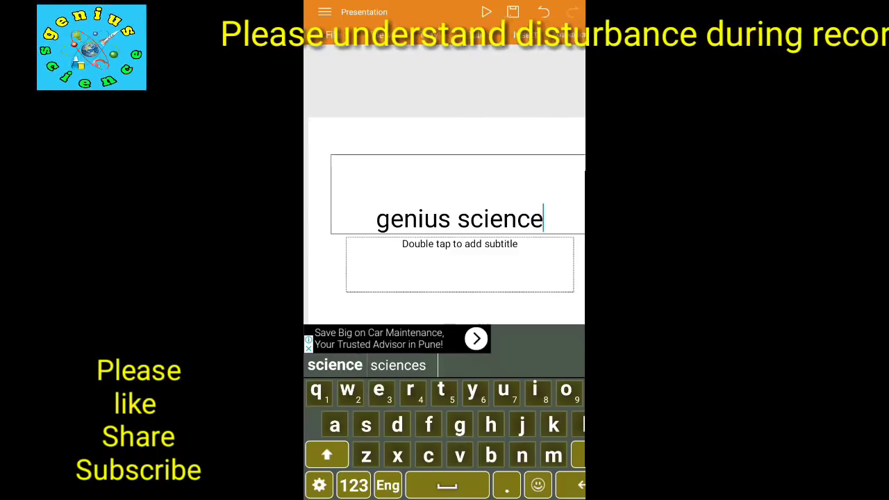
pyautogui.moveTo(502, 196); pyautogui.dragTo(495, 167)
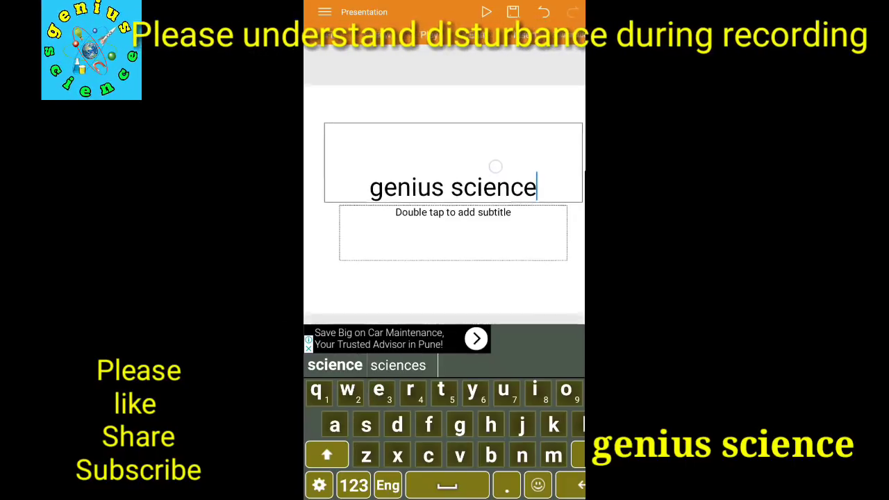
pyautogui.click(522, 186)
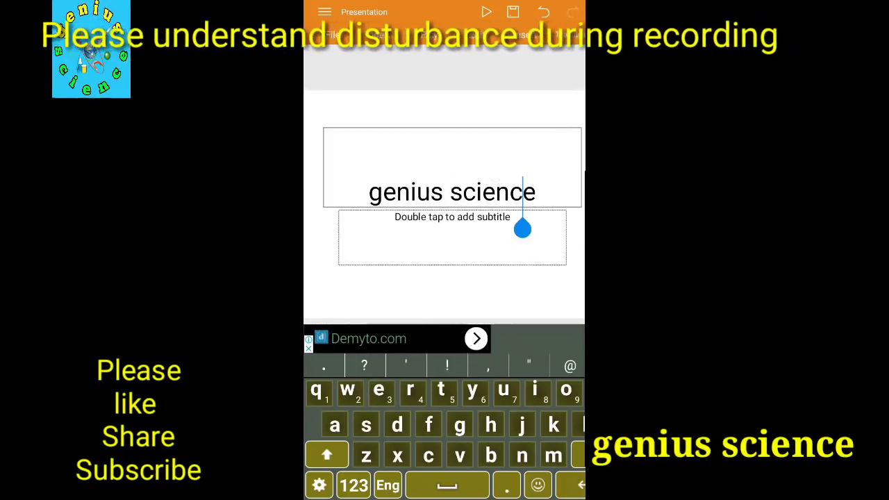
pyautogui.press('Escape')
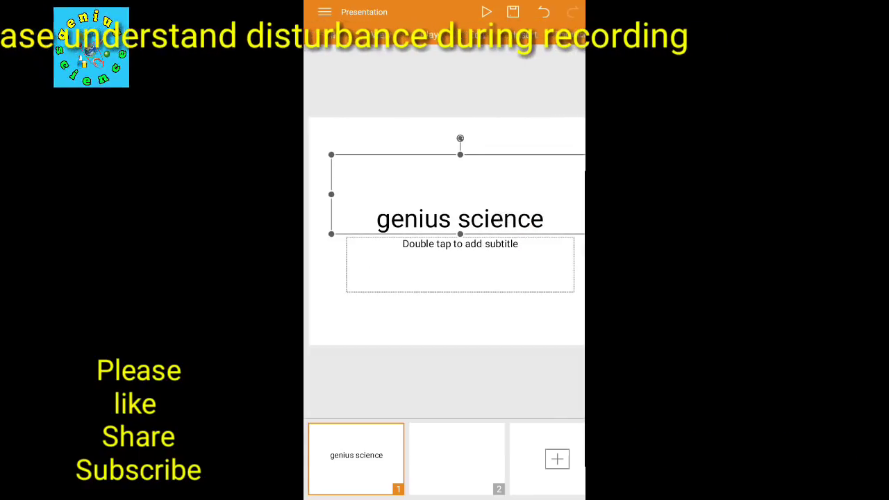
# Drag the 'genius science' title box up until it sits above the subtitle placeholder
pyautogui.moveTo(460, 194); pyautogui.dragTo(453, 133)
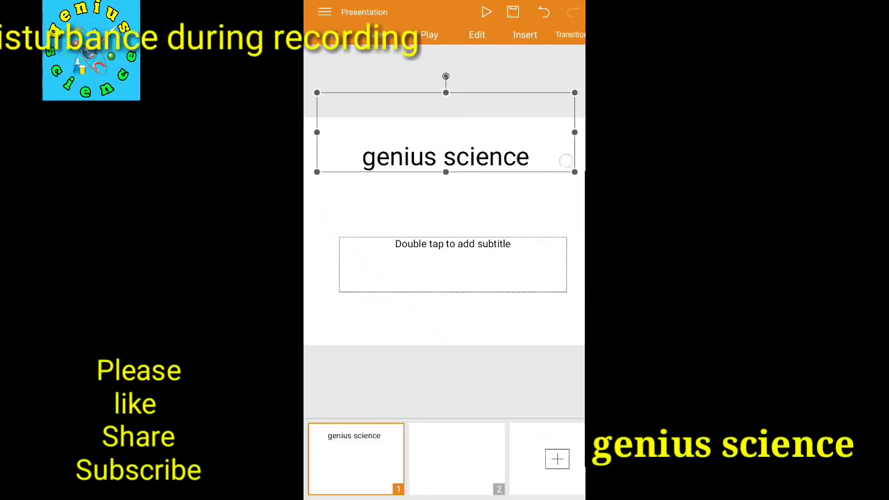
pyautogui.moveTo(511, 134); pyautogui.dragTo(510, 165)
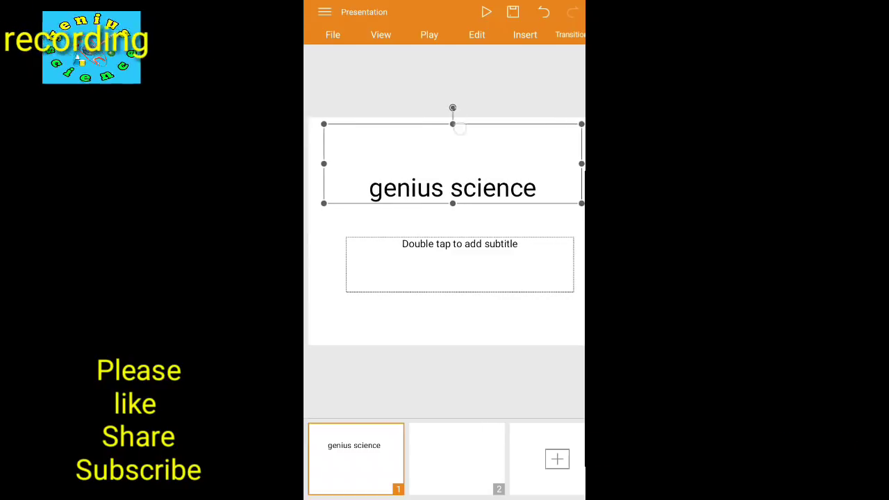
pyautogui.moveTo(459, 127); pyautogui.dragTo(459, 161)
pyautogui.moveTo(492, 216); pyautogui.dragTo(492, 180)
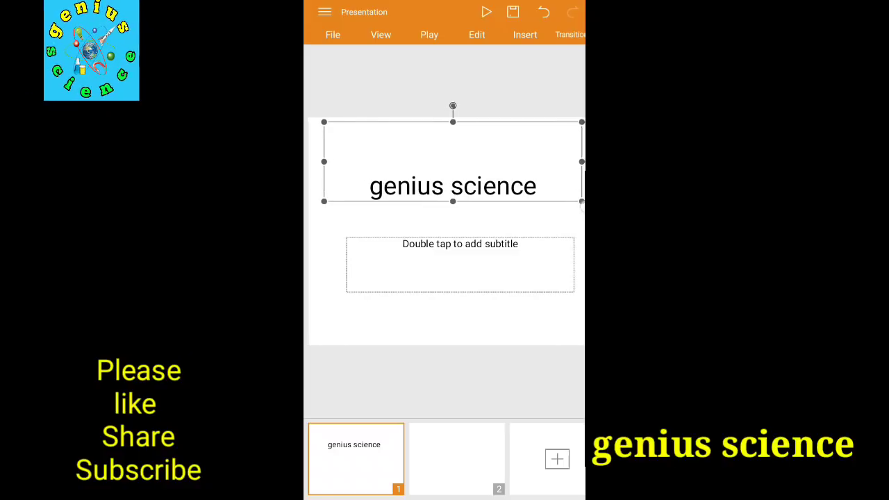
pyautogui.click(568, 193)
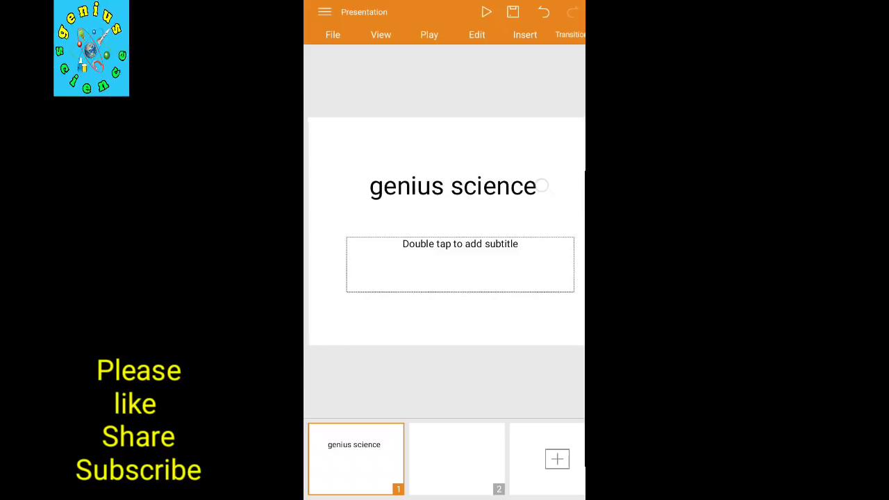
pyautogui.click(540, 186)
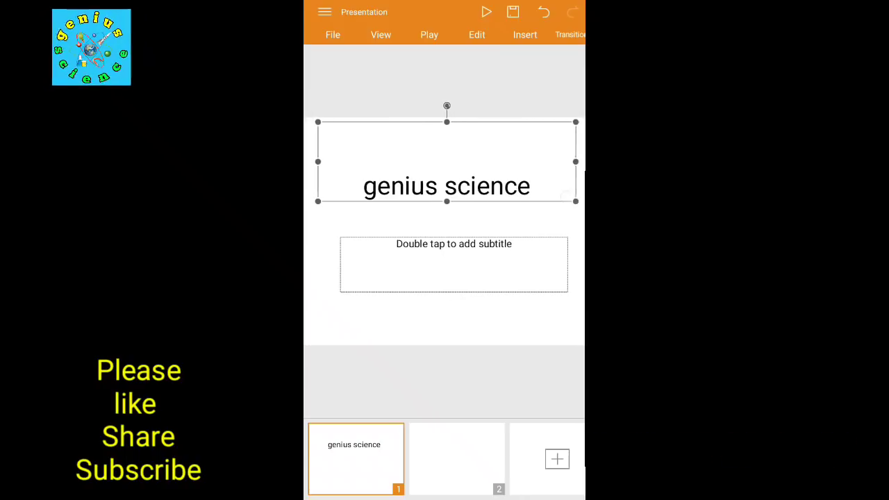
pyautogui.click(488, 264)
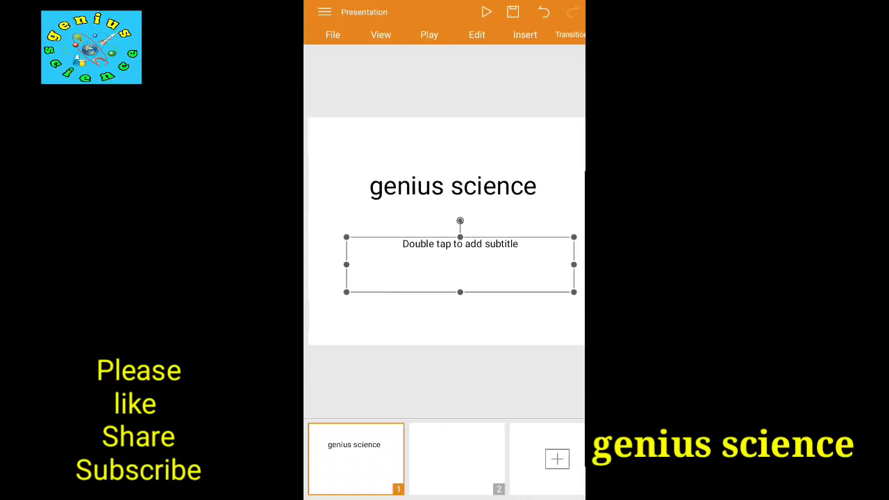
# Type 'Please subscribe our genius science YouTube channel' into the subtitle box
pyautogui.doubleClick(470, 257)
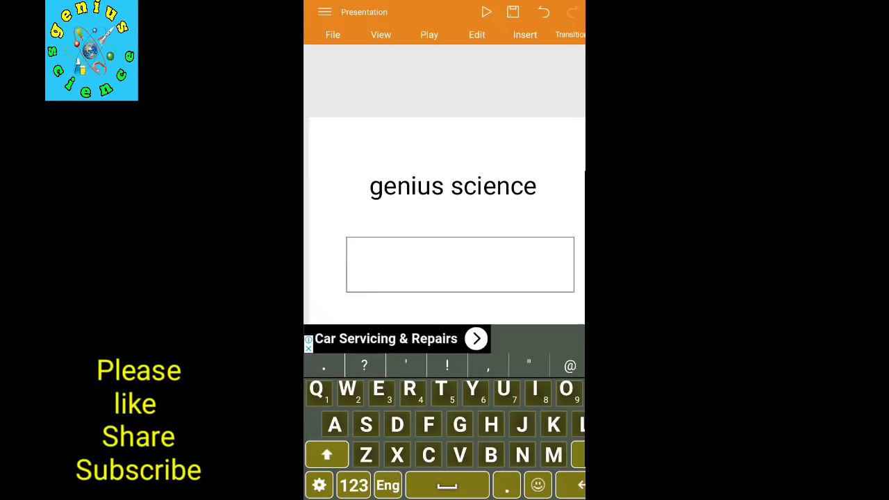
pyautogui.write('Pl')
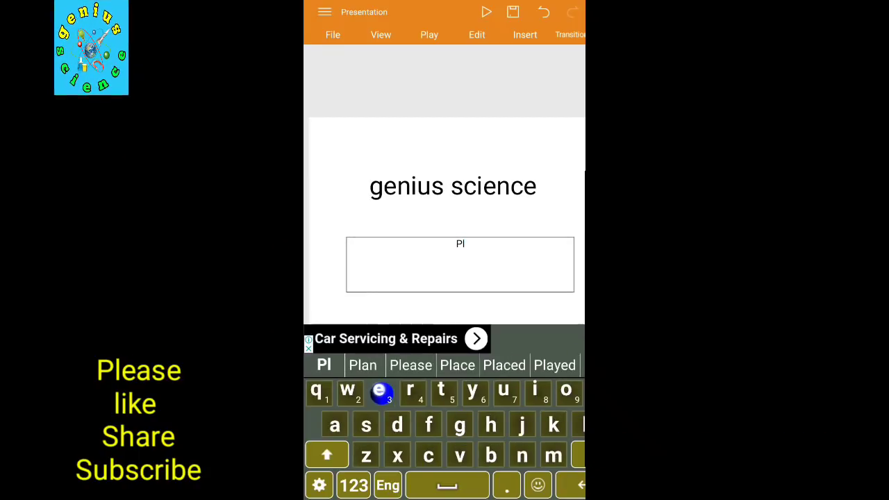
pyautogui.write('ease ')
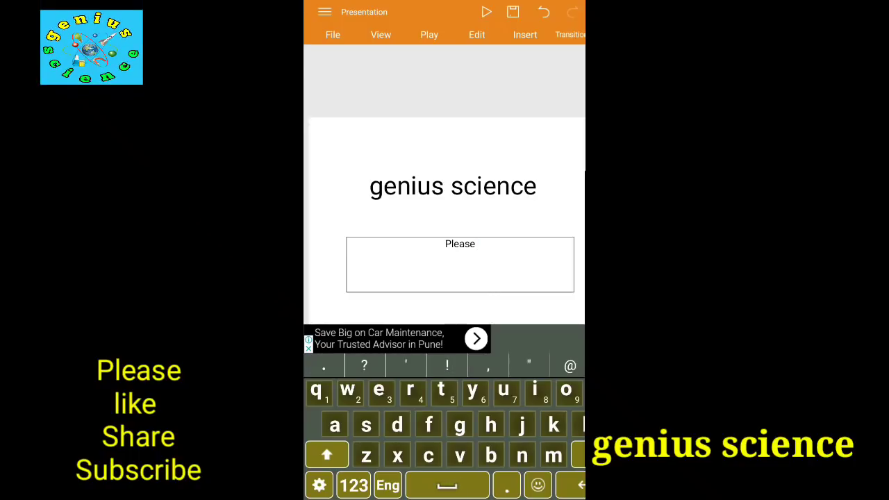
pyautogui.write('sub')
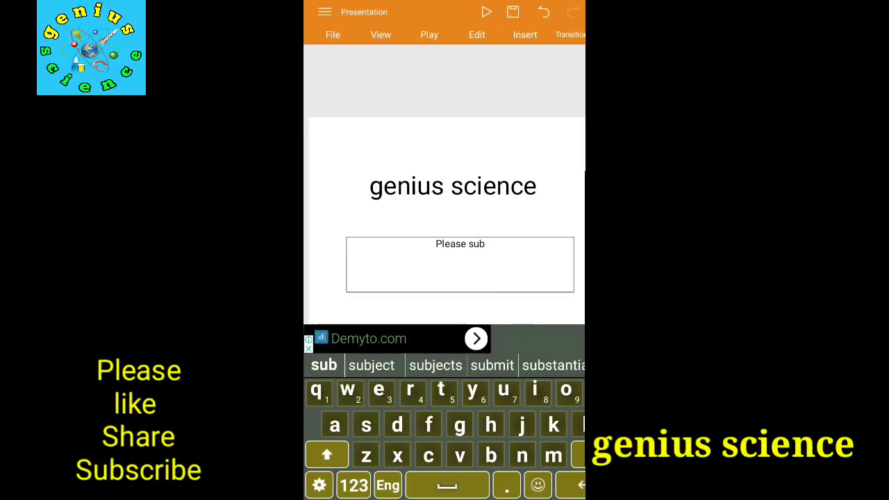
pyautogui.write('scr')
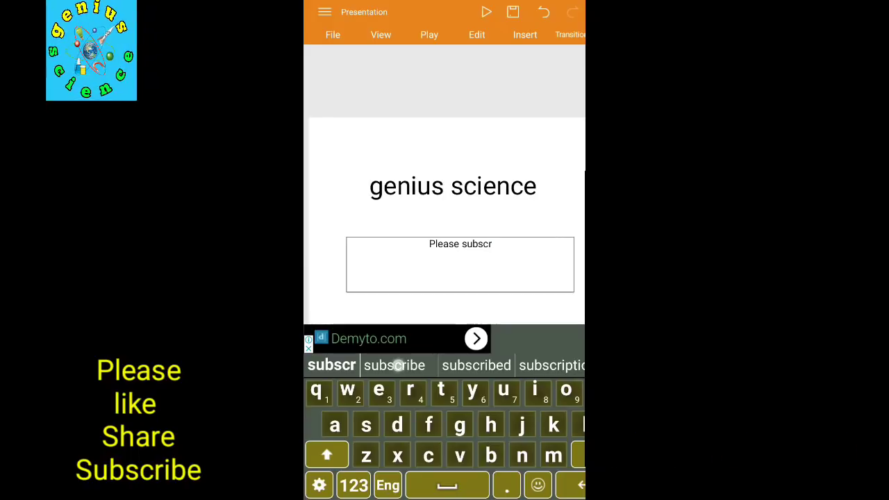
pyautogui.click(394, 365)
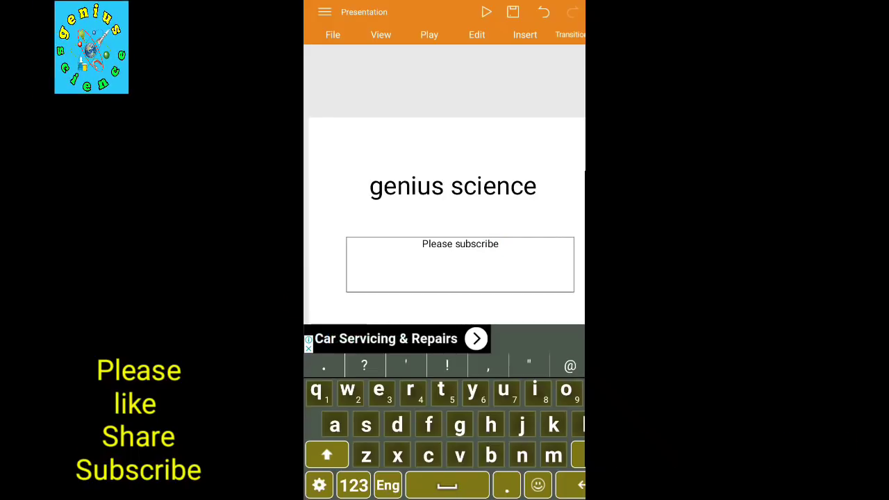
pyautogui.write(' our')
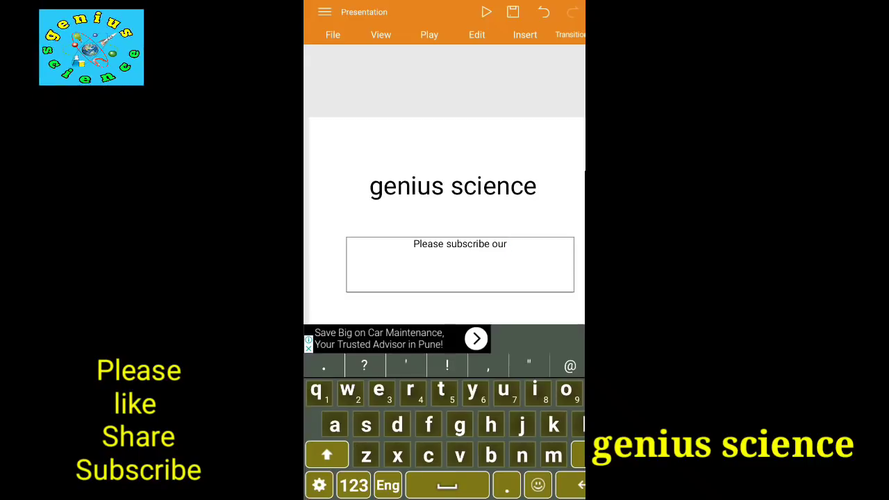
pyautogui.write(' ge')
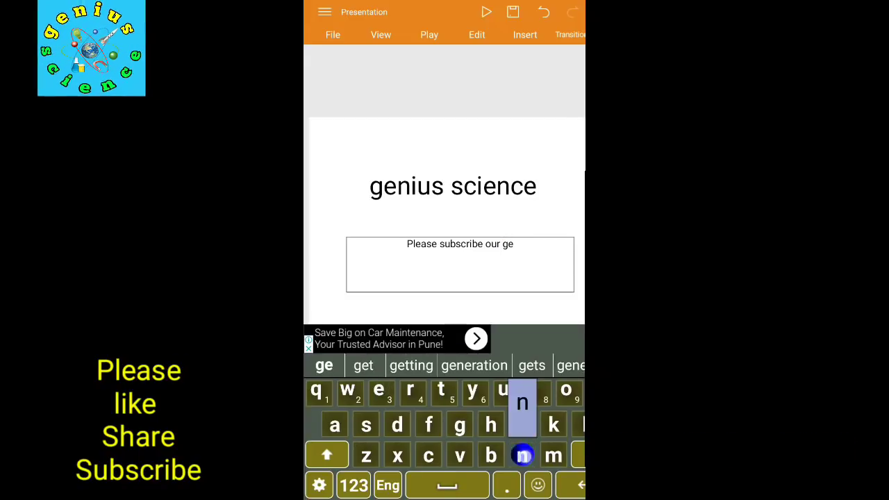
pyautogui.write('nius')
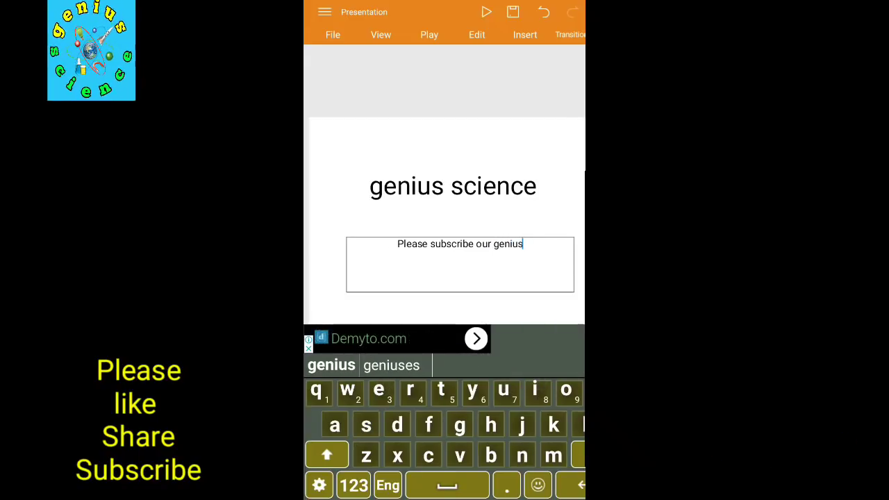
pyautogui.write(' sci')
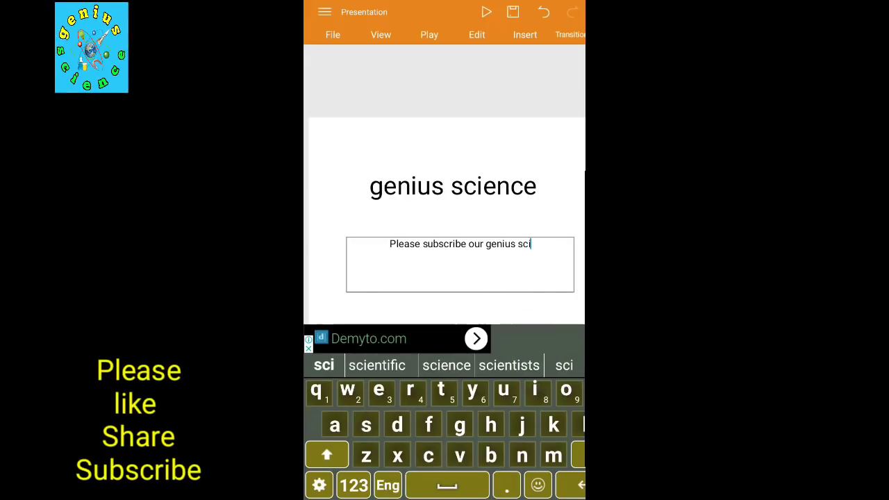
pyautogui.write('ence')
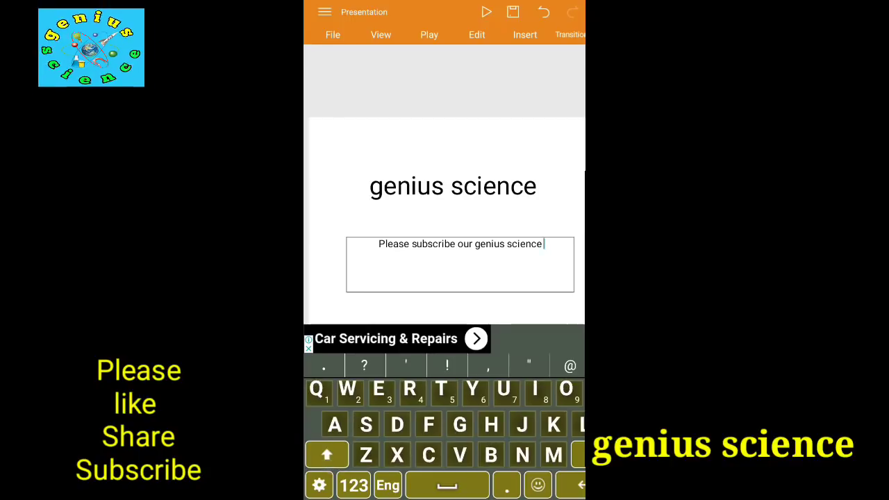
pyautogui.write(' Yo')
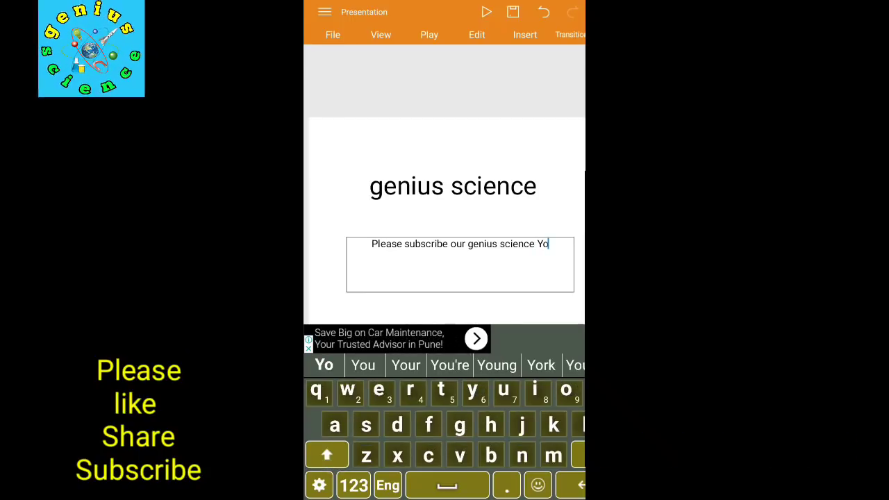
pyautogui.write('u')
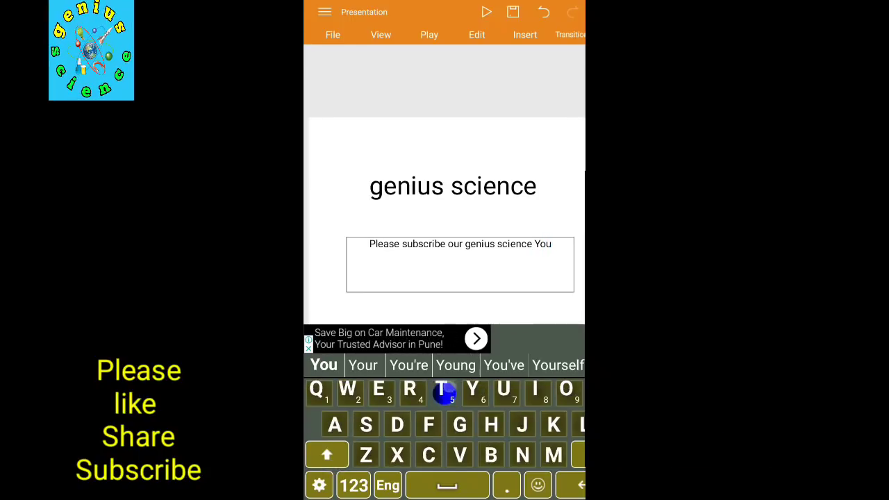
pyautogui.write('Tube')
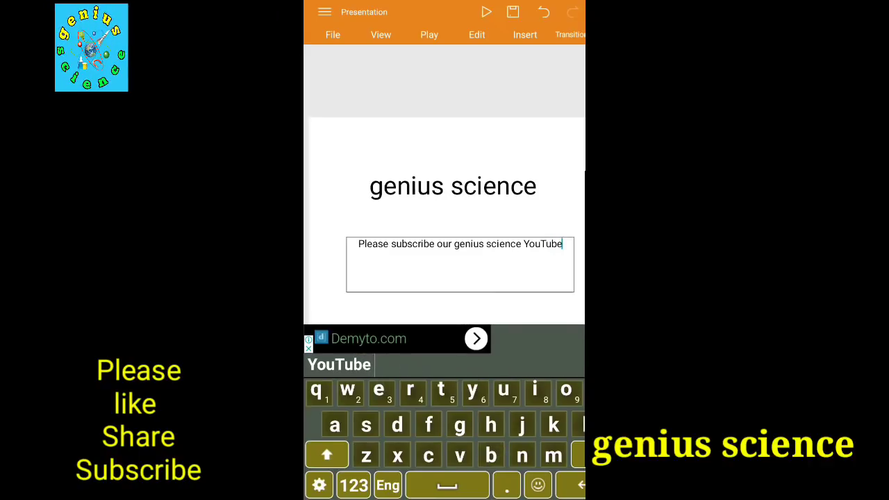
pyautogui.click(327, 455)
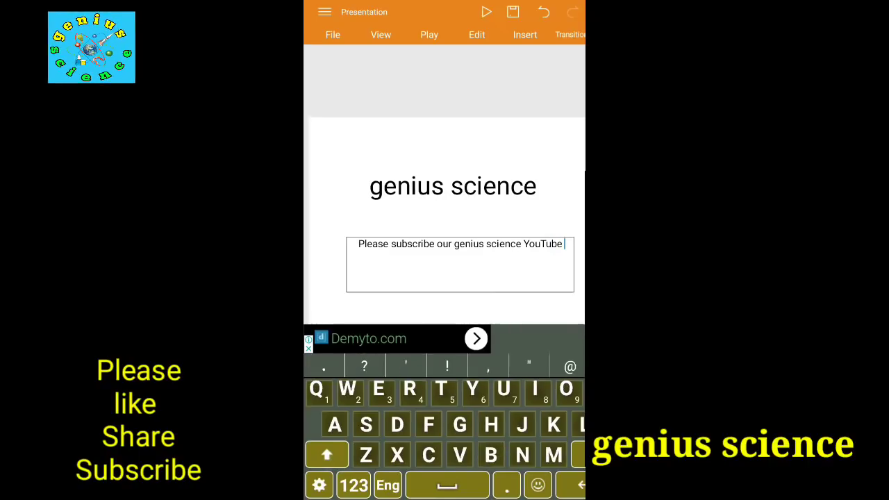
pyautogui.click(326, 455)
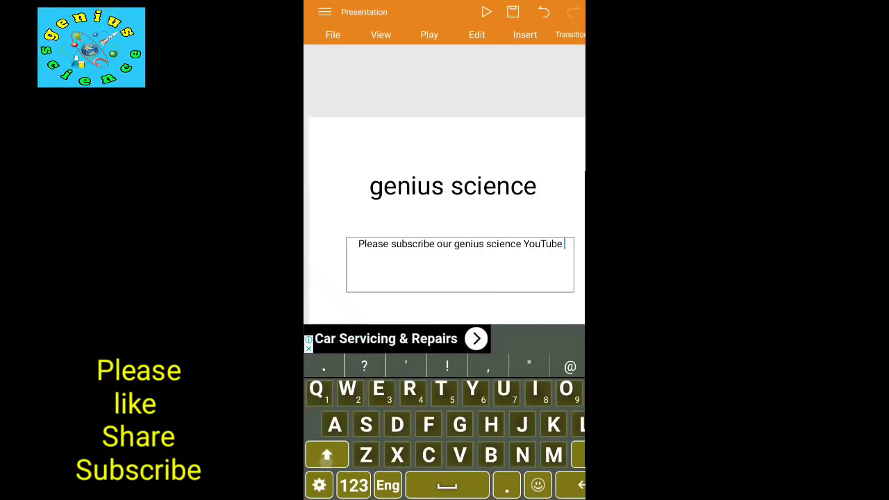
pyautogui.click(327, 455)
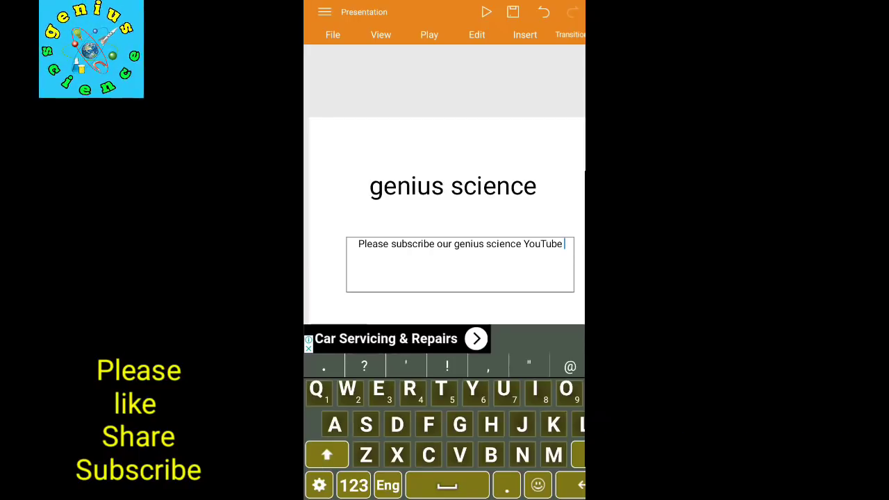
pyautogui.click(326, 454)
pyautogui.click(326, 455)
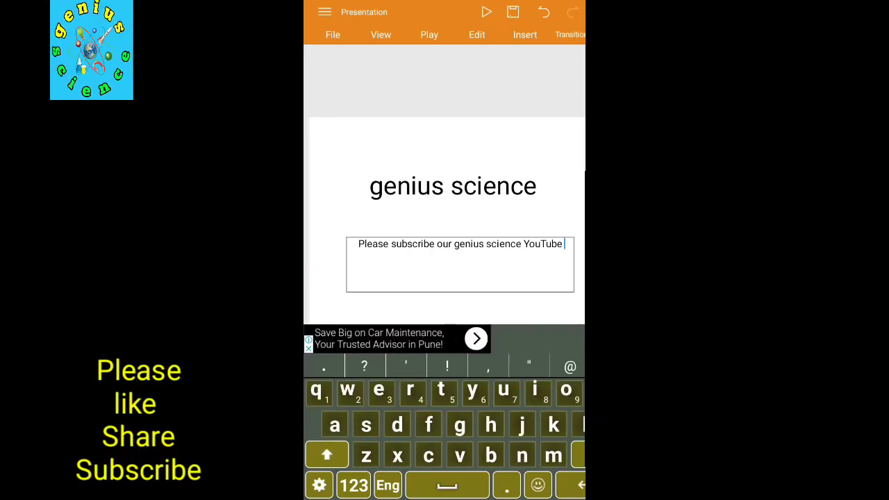
pyautogui.write('cha')
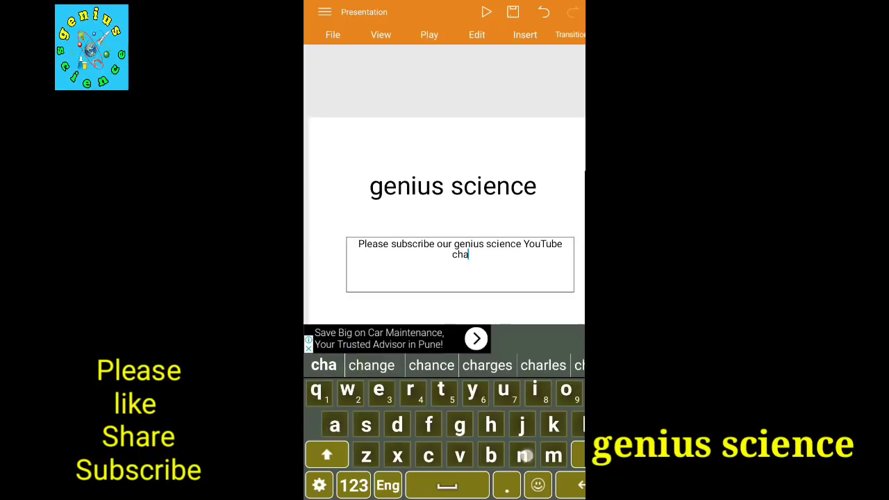
pyautogui.write('nnel')
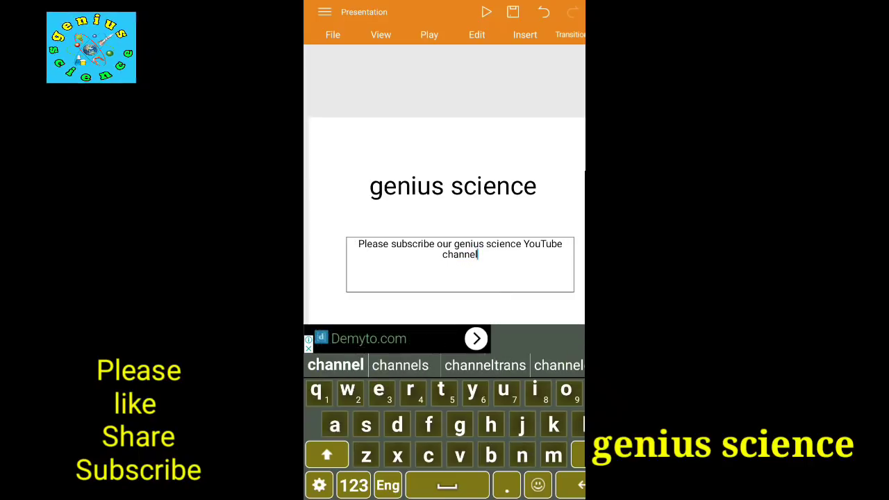
# Insert a line break so 'YouTube channel' starts on its own line
pyautogui.click(521, 244)
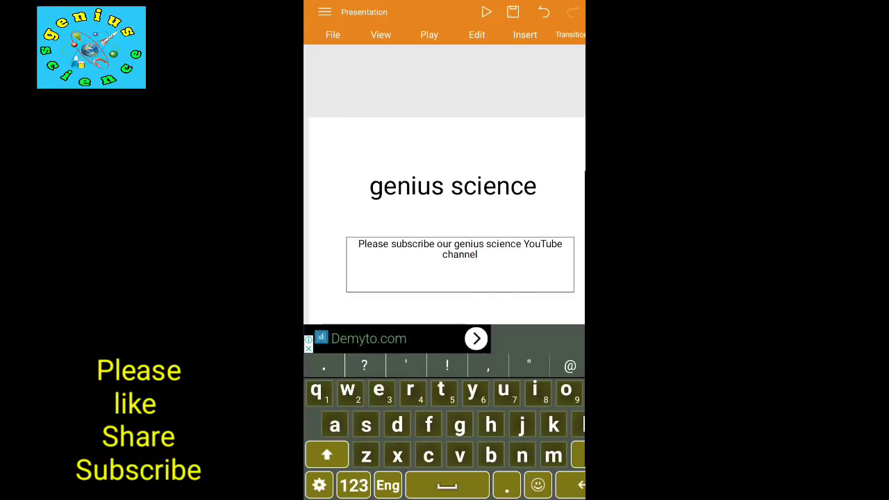
pyautogui.click(523, 245)
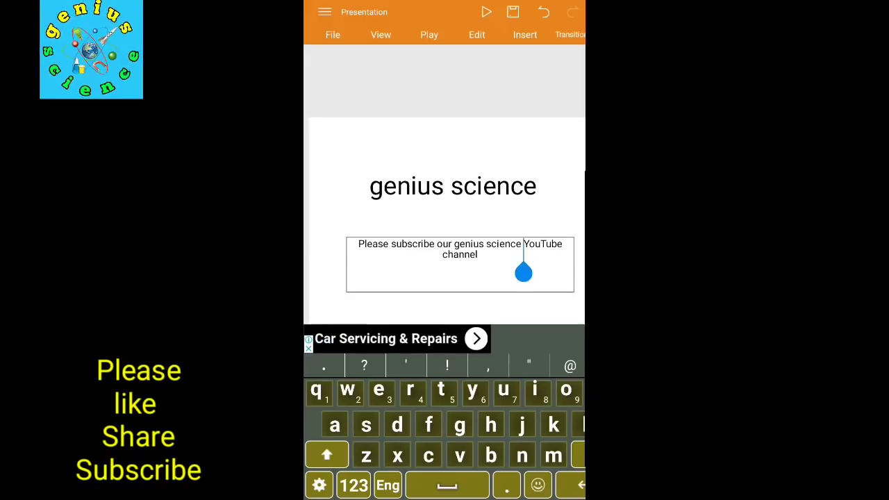
pyautogui.press('Return')
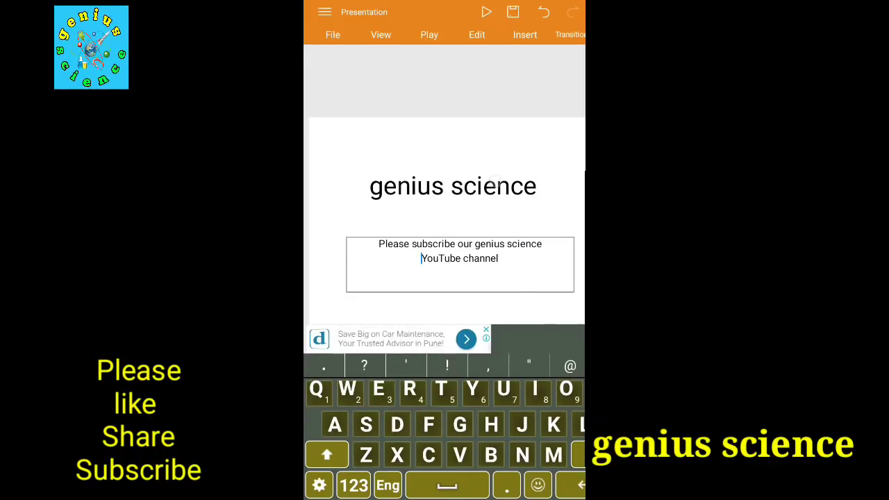
pyautogui.click(453, 186)
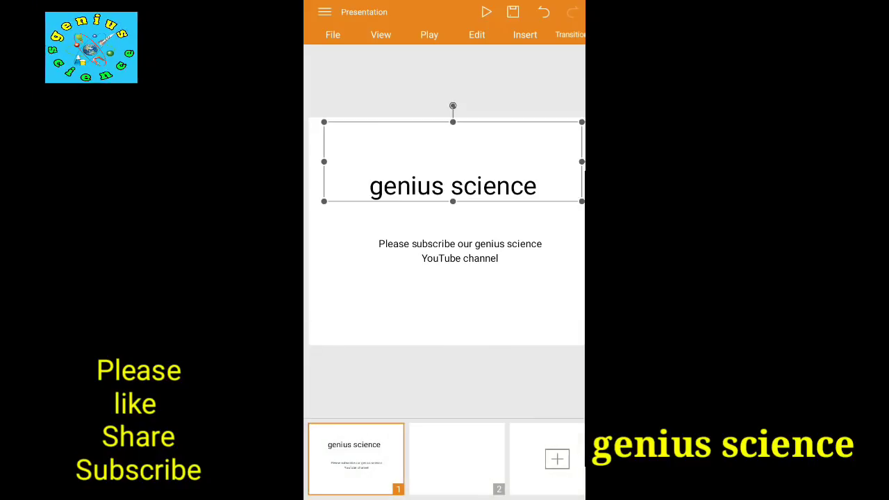
# Set the 'genius science' title's font to Roboto Bold from the Edit > Font tools
pyautogui.click(476, 35)
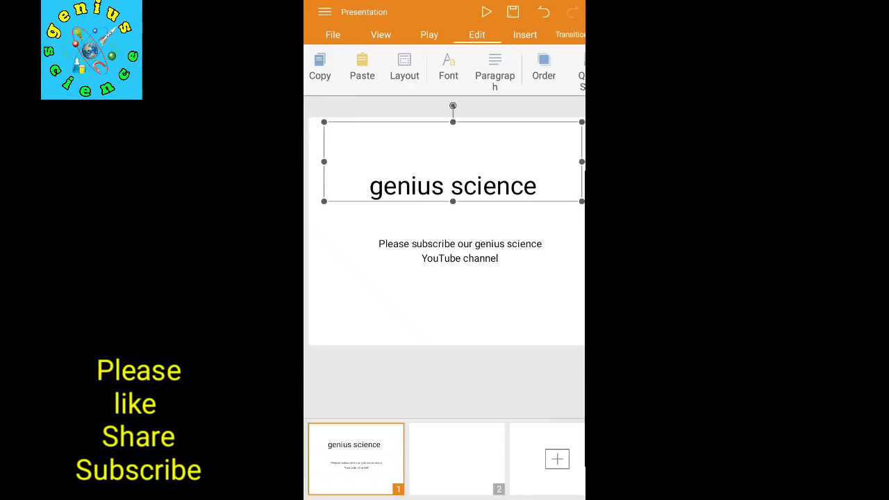
pyautogui.moveTo(461, 81); pyautogui.dragTo(465, 82)
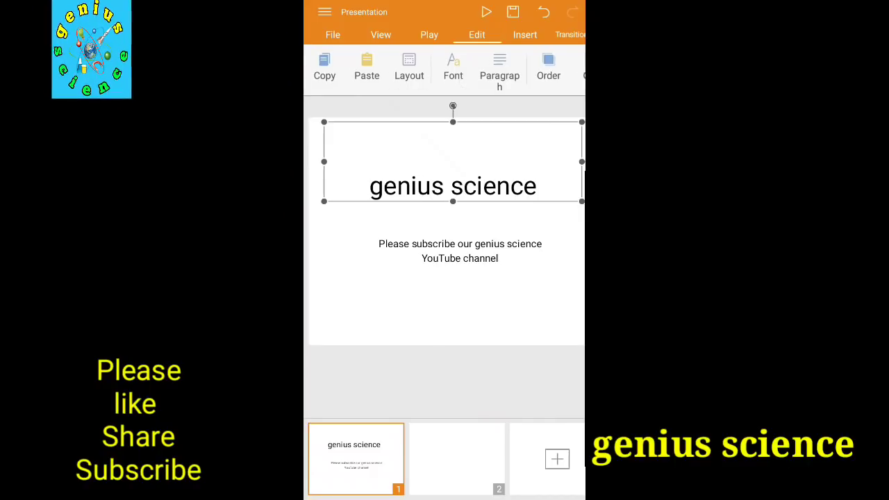
pyautogui.click(452, 69)
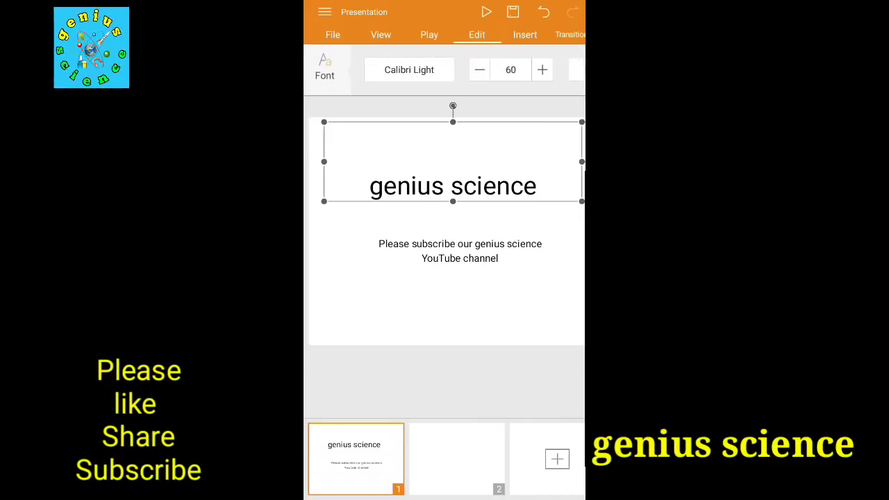
pyautogui.click(409, 69)
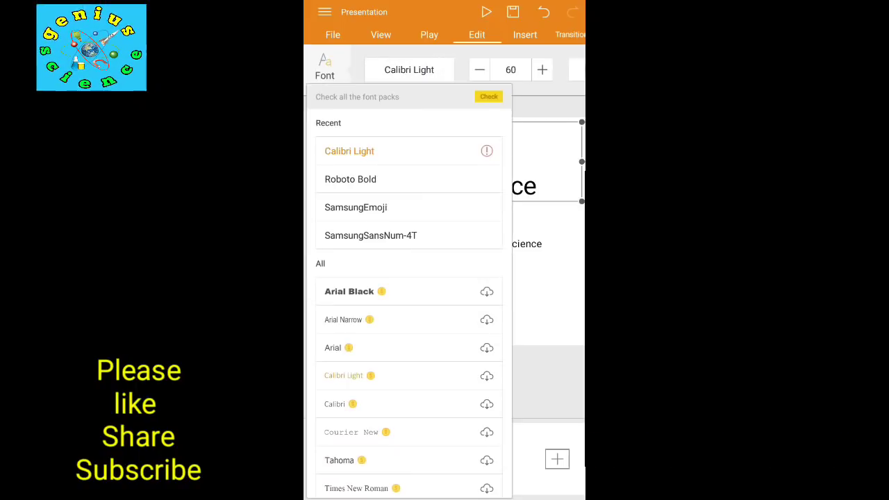
pyautogui.moveTo(434, 424); pyautogui.dragTo(440, 369)
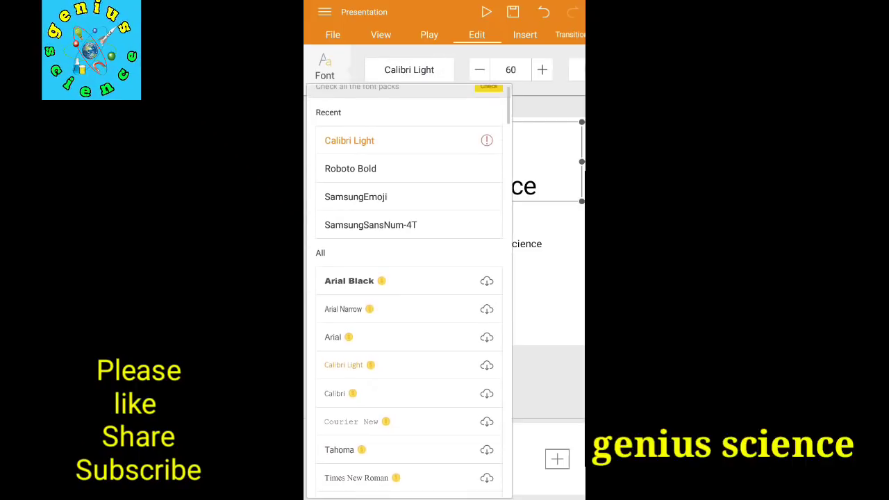
pyautogui.click(389, 169)
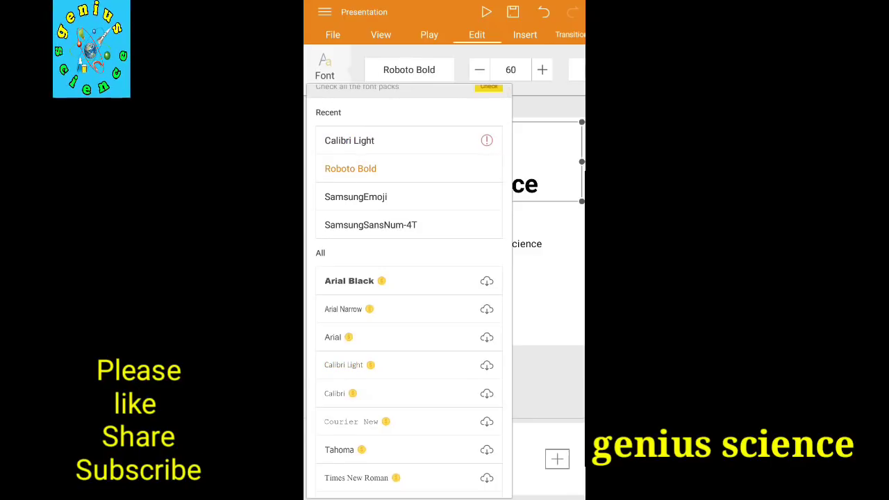
pyautogui.press('Escape')
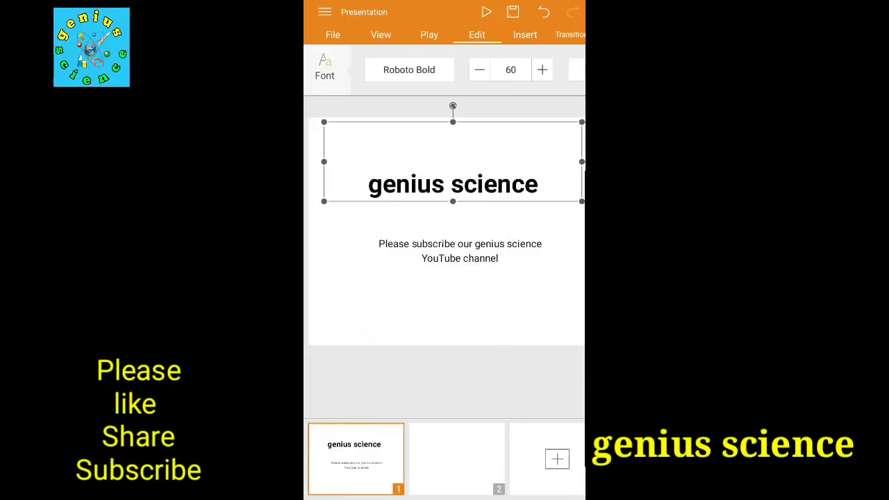
# Reopen the title's font list and scroll down to the System fonts section
pyautogui.click(420, 70)
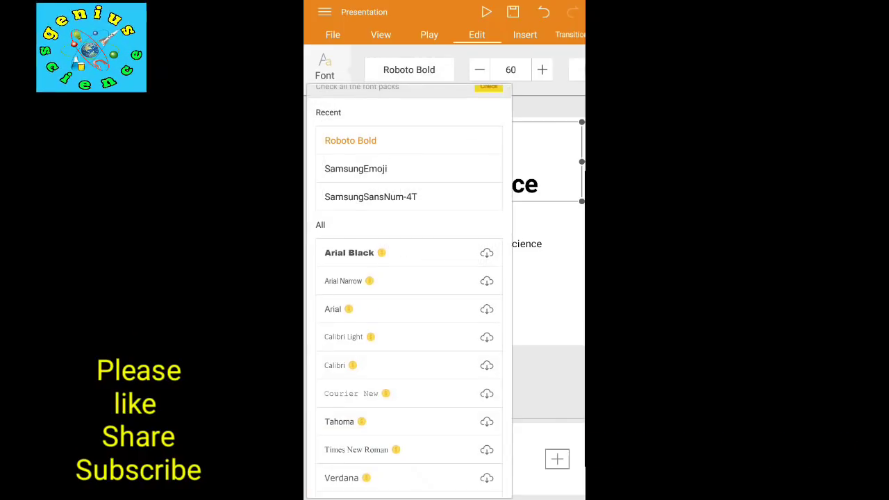
pyautogui.scroll(-10, 428, 333)
pyautogui.scroll(-5, 427, 386)
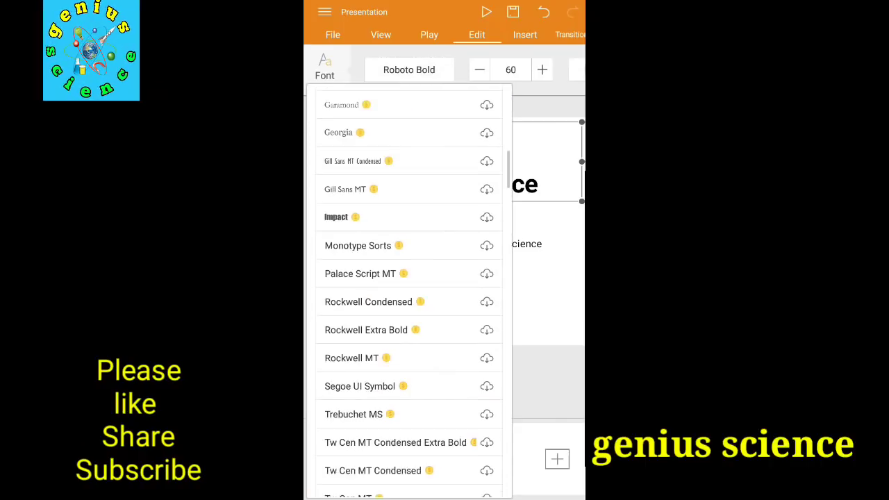
pyautogui.scroll(-5, 431, 403)
pyautogui.scroll(-5, 432, 416)
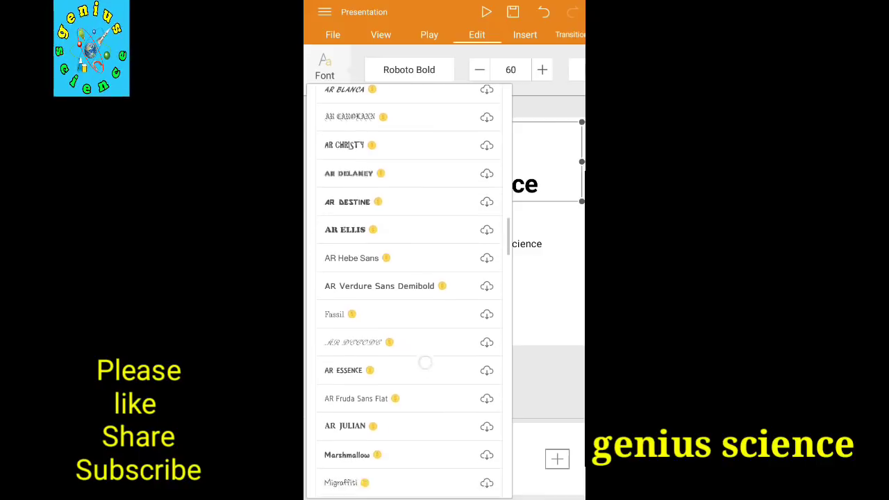
pyautogui.scroll(-5, 425, 363)
pyautogui.scroll(-2, 430, 396)
pyautogui.scroll(-2, 446, 319)
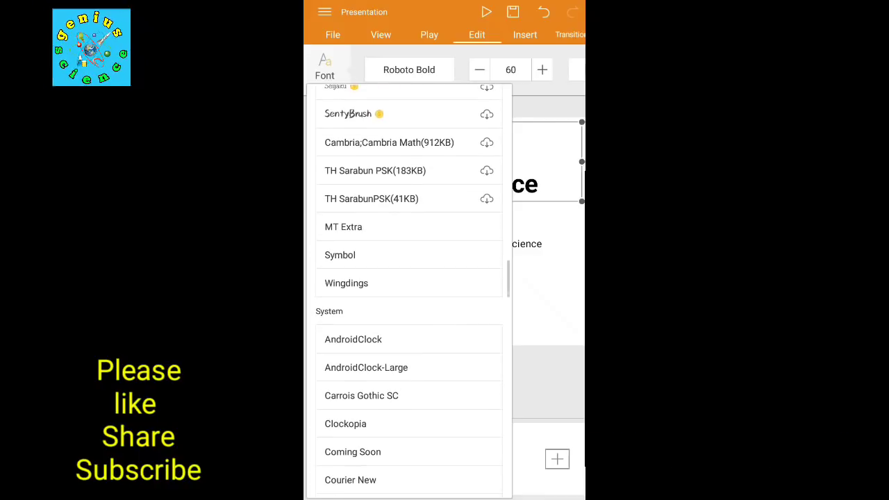
pyautogui.scroll(-3, 432, 387)
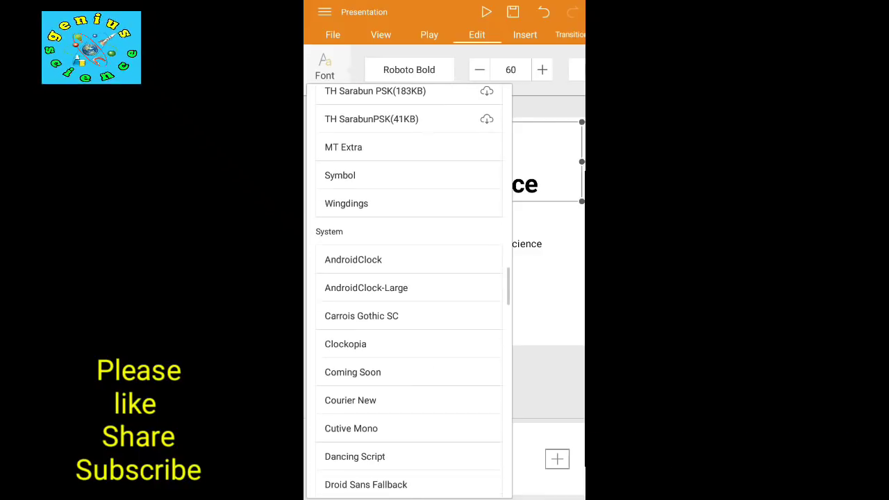
# Set the 'genius science' title in the AndroidClock font at size 72
pyautogui.click(353, 259)
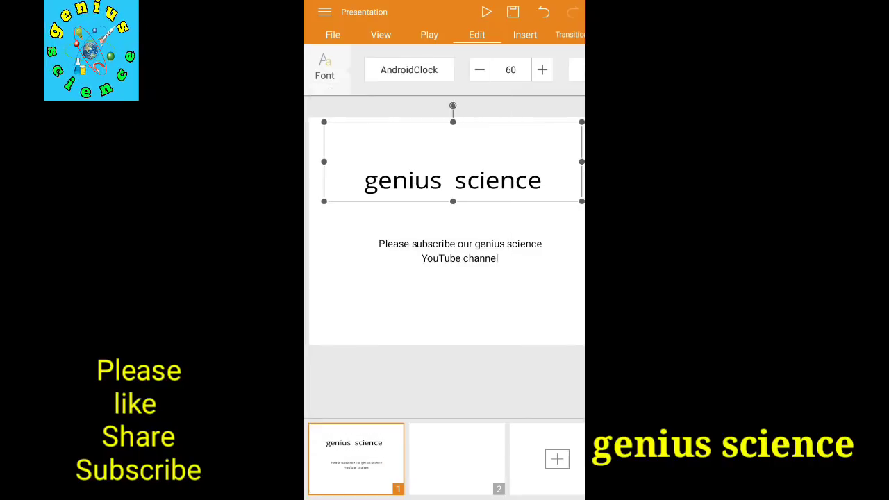
pyautogui.click(479, 69)
pyautogui.click(479, 69)
pyautogui.click(479, 69)
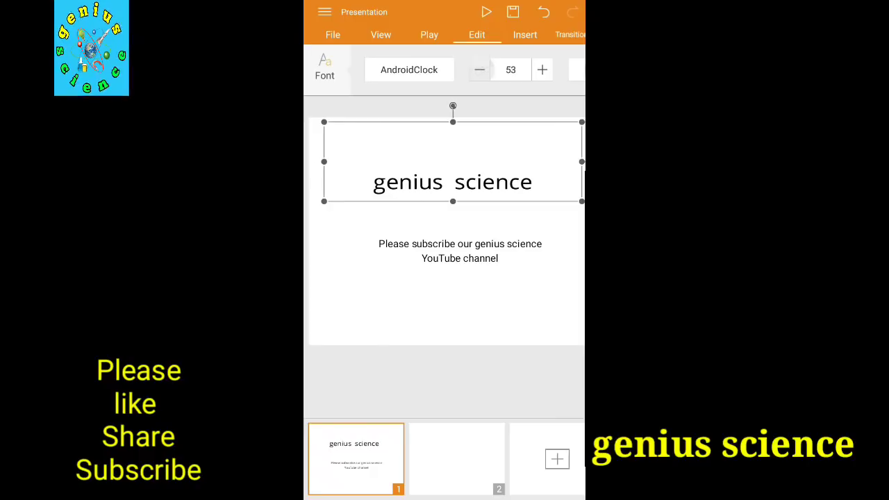
pyautogui.click(542, 70)
pyautogui.click(542, 70)
pyautogui.click(542, 70)
pyautogui.click(541, 70)
pyautogui.click(542, 70)
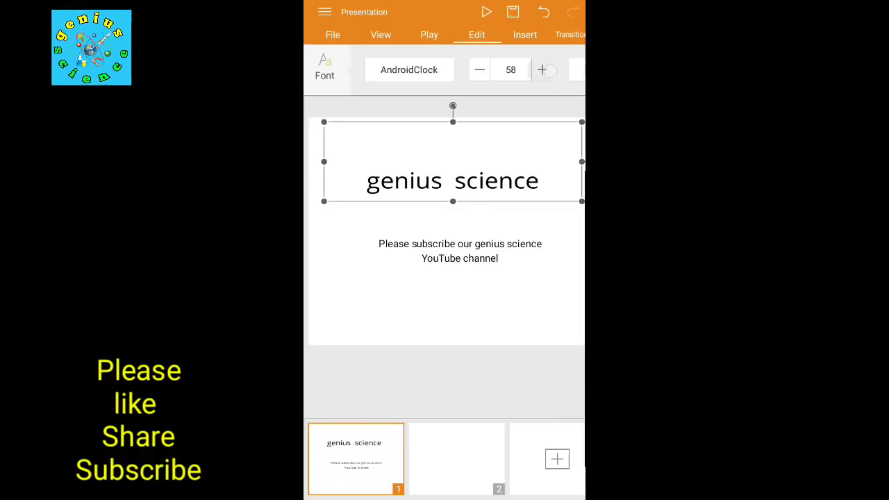
pyautogui.click(542, 69)
pyautogui.click(542, 70)
pyautogui.click(542, 69)
pyautogui.click(510, 70)
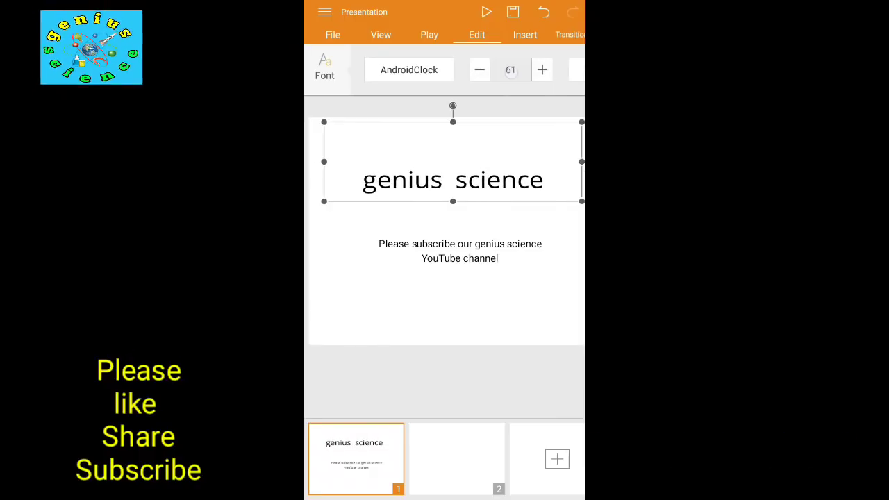
pyautogui.click(510, 250)
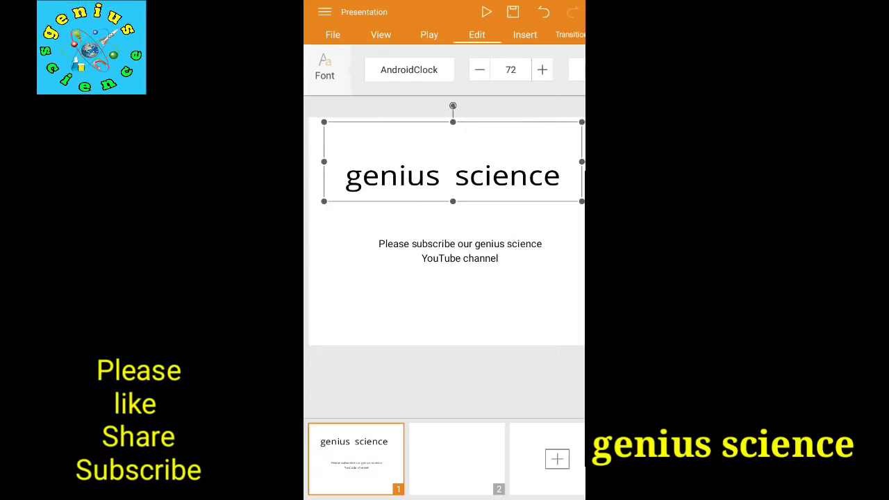
pyautogui.moveTo(486, 70); pyautogui.dragTo(363, 69)
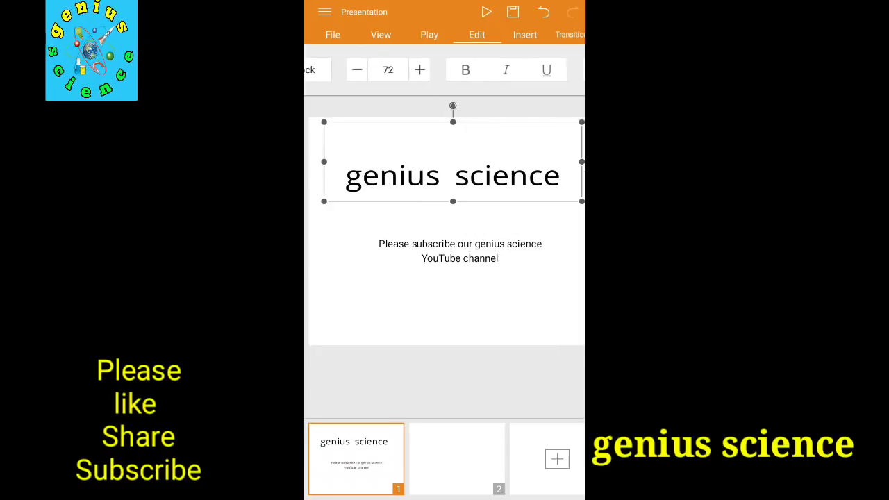
# Bold the 'genius science' title, trying italic and underline and then turning them off
pyautogui.click(465, 69)
pyautogui.click(506, 70)
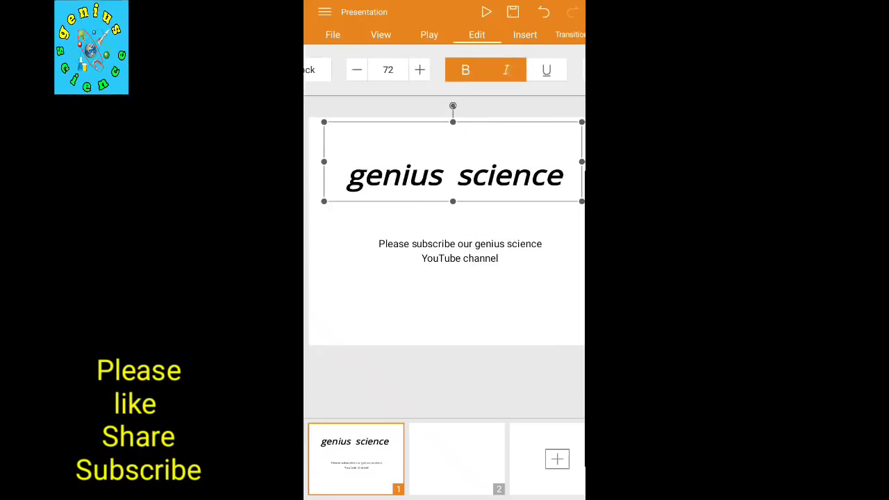
pyautogui.click(547, 70)
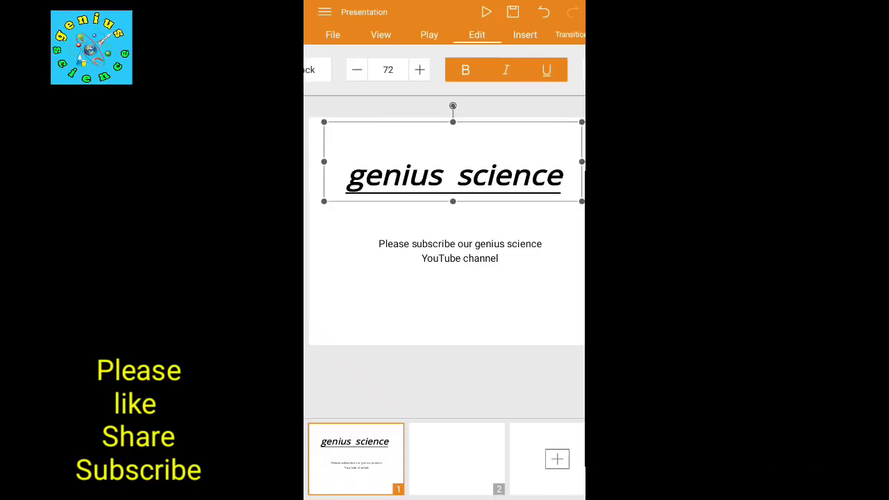
pyautogui.click(547, 69)
pyautogui.click(506, 70)
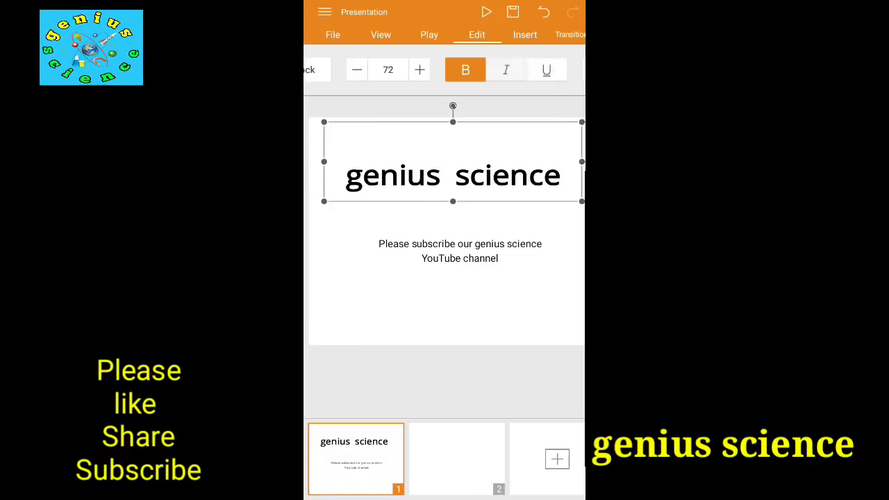
pyautogui.moveTo(566, 73); pyautogui.dragTo(452, 72)
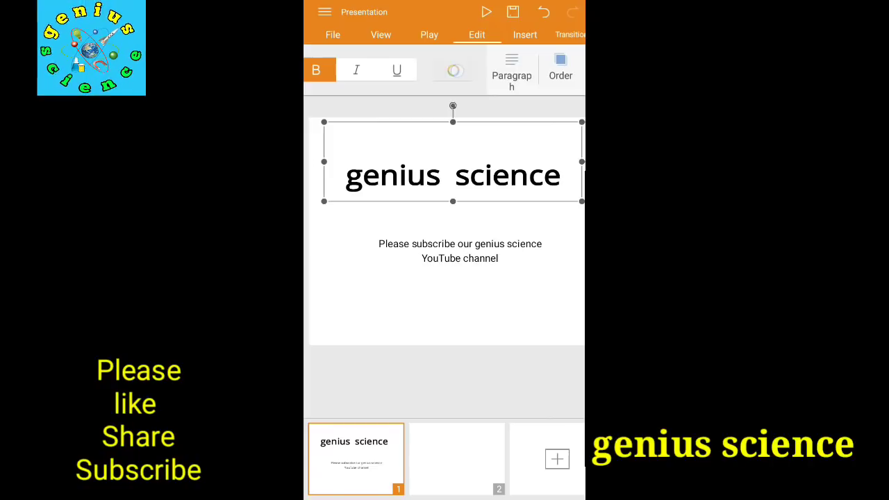
# Colour the title orange after trying yellow and light green
pyautogui.click(453, 70)
pyautogui.click(517, 184)
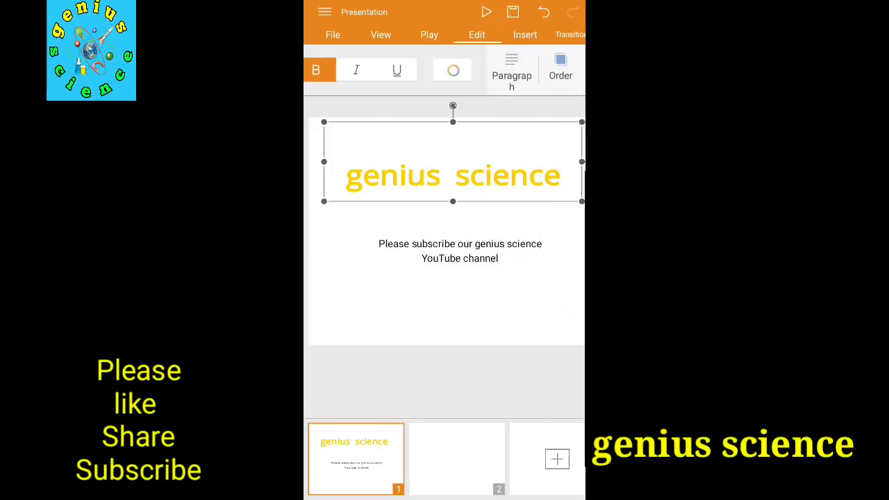
pyautogui.click(453, 70)
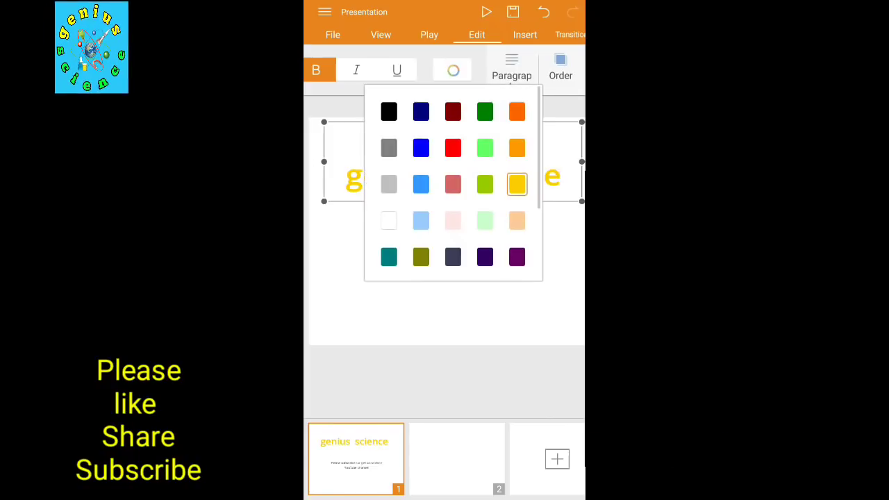
pyautogui.click(491, 147)
pyautogui.click(453, 70)
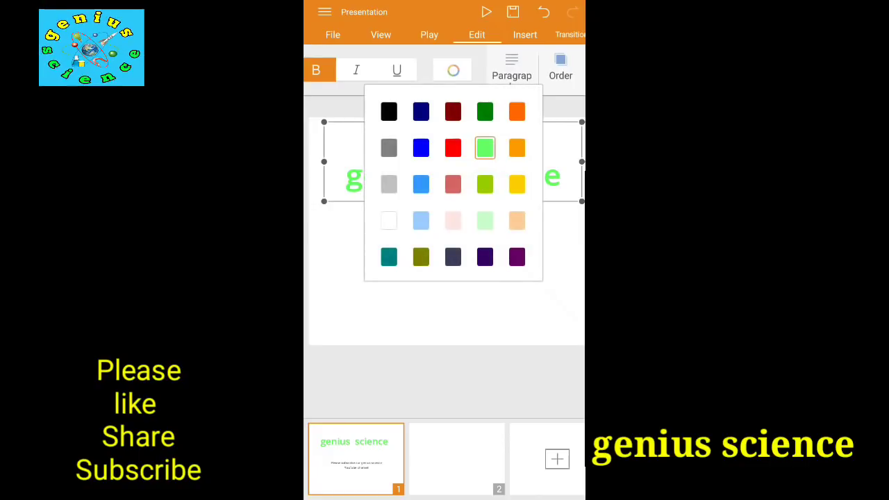
pyautogui.click(516, 147)
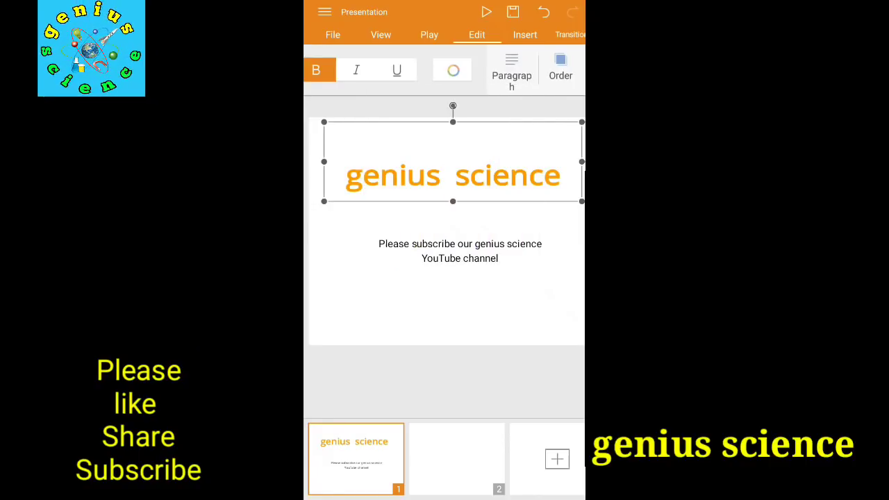
pyautogui.click(512, 72)
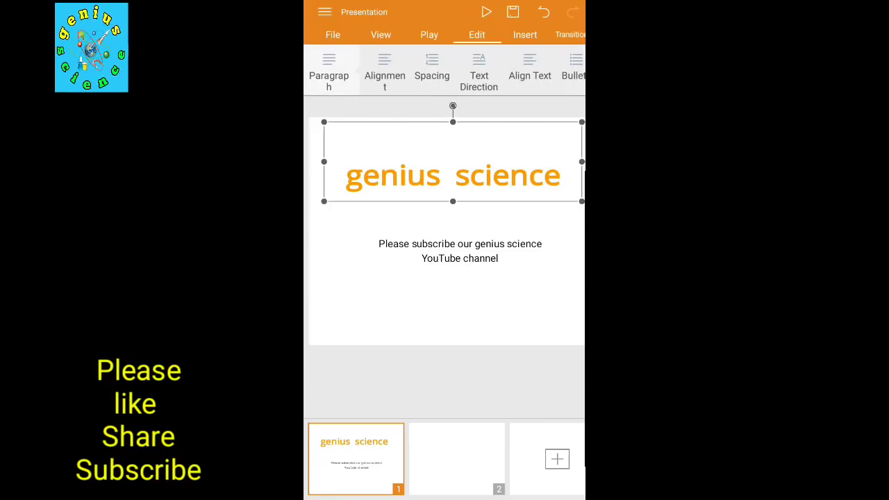
pyautogui.click(385, 70)
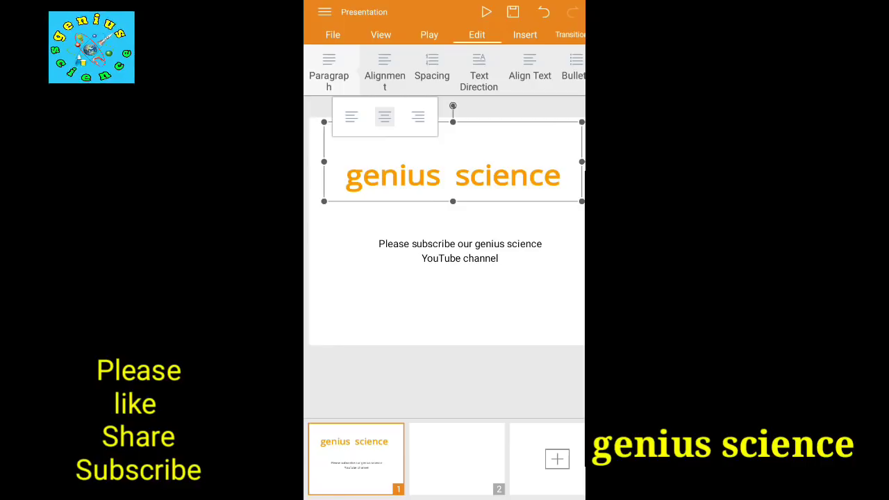
pyautogui.click(351, 116)
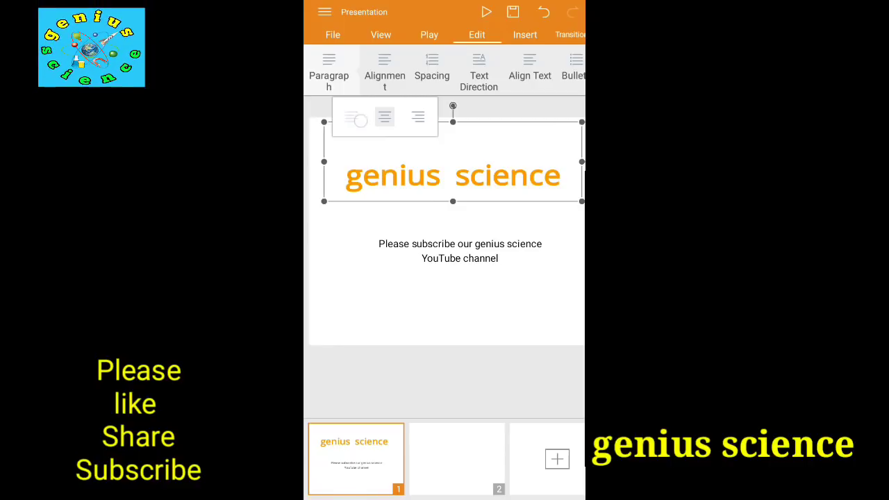
pyautogui.click(393, 77)
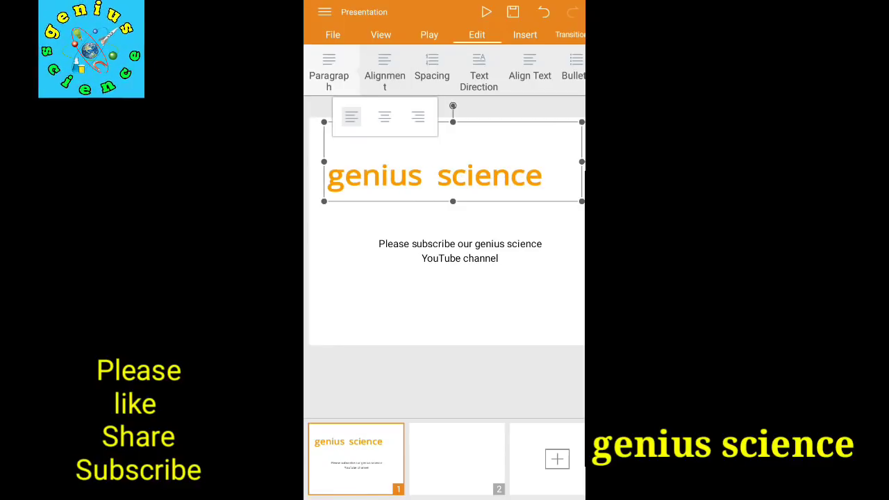
pyautogui.click(385, 117)
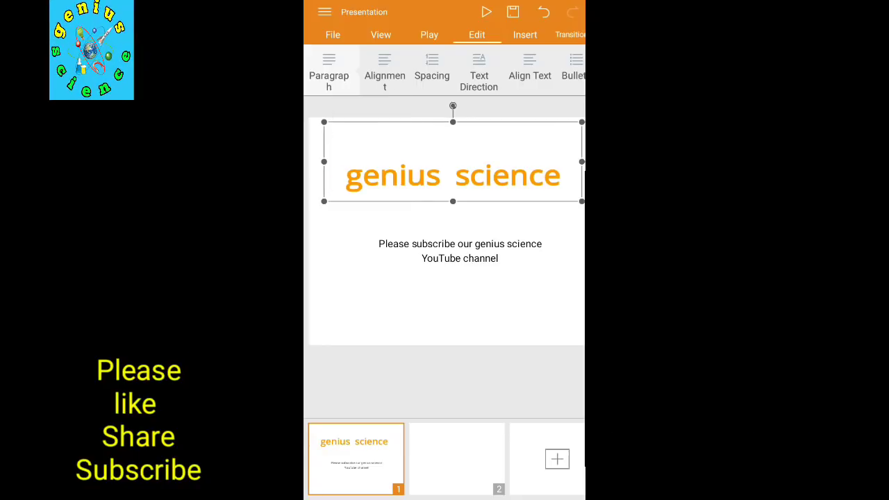
pyautogui.click(385, 69)
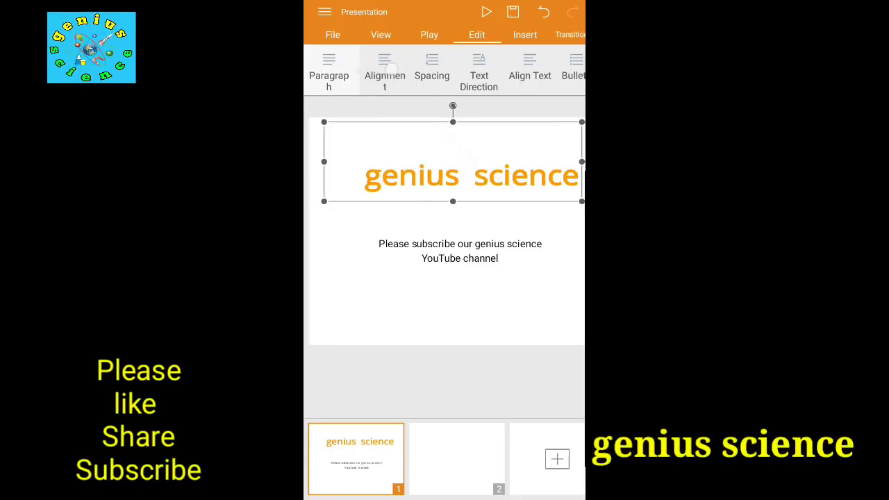
pyautogui.click(385, 69)
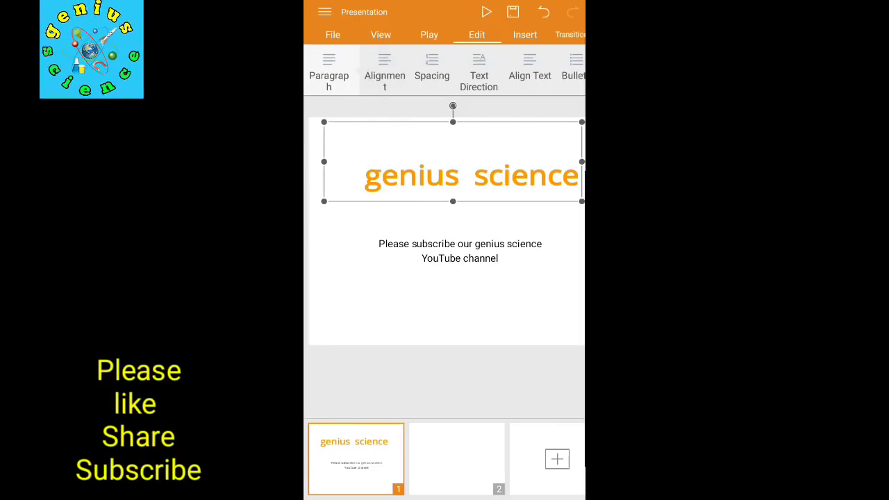
pyautogui.click(544, 11)
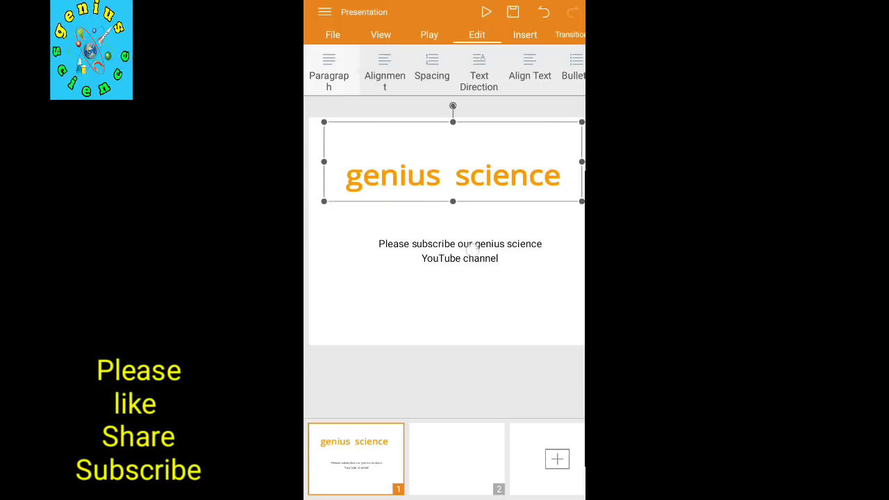
pyautogui.click(459, 251)
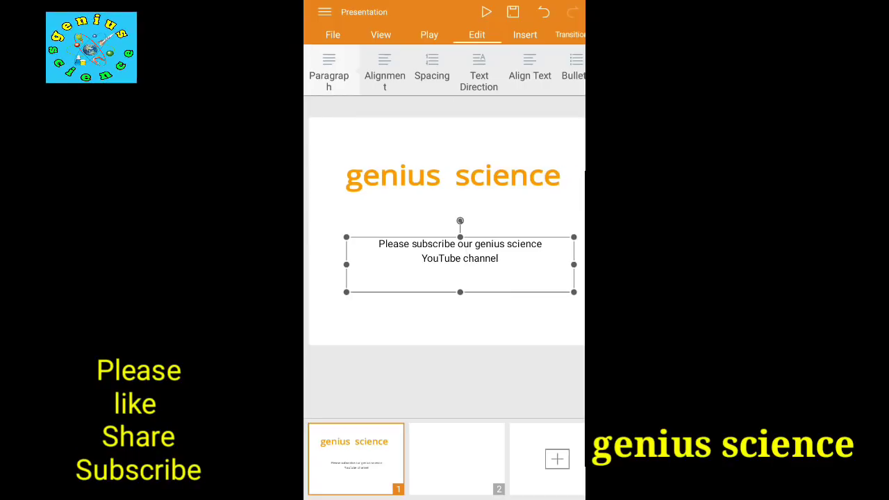
# Widen the subtitle's line spacing and try vertical text direction before reverting to horizontal
pyautogui.click(432, 70)
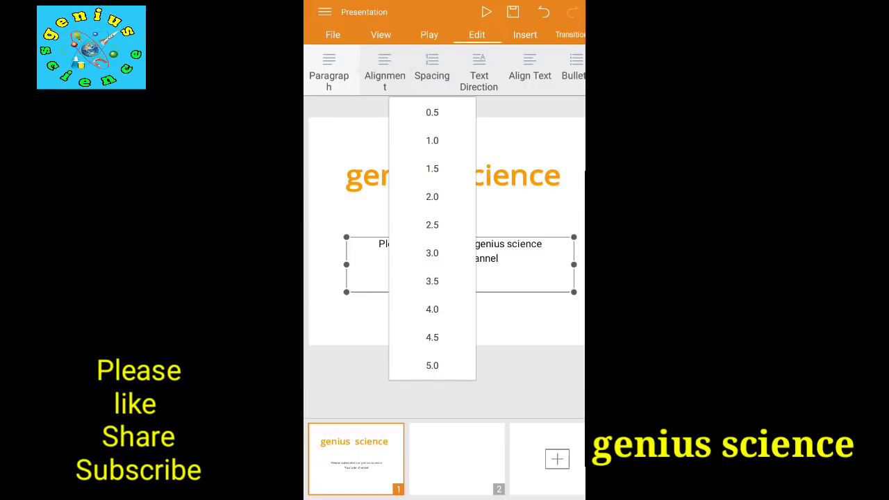
pyautogui.click(430, 139)
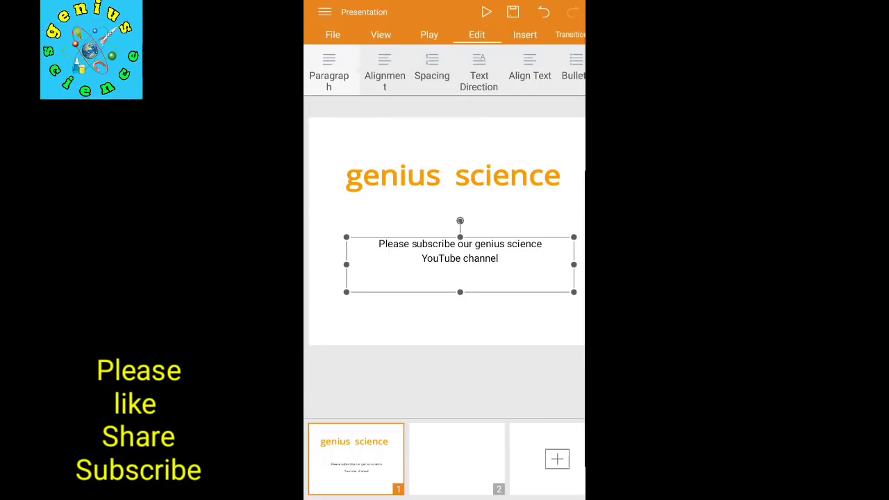
pyautogui.click(479, 75)
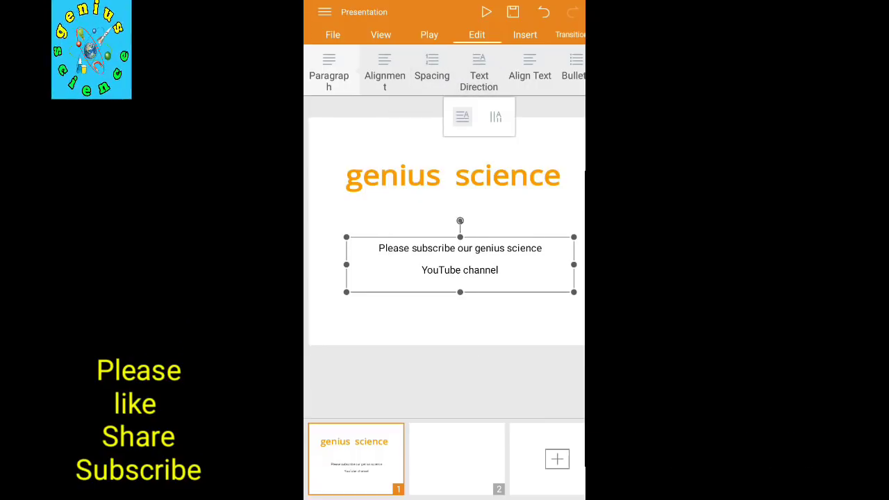
pyautogui.click(495, 116)
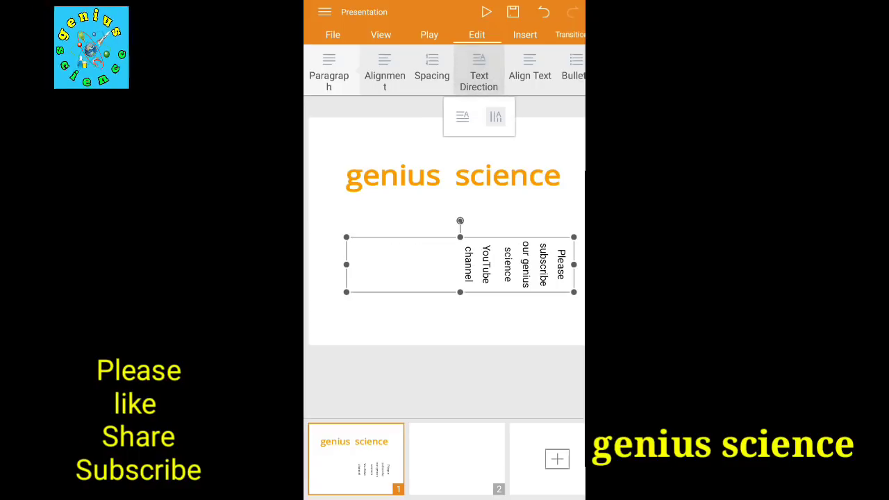
pyautogui.click(461, 116)
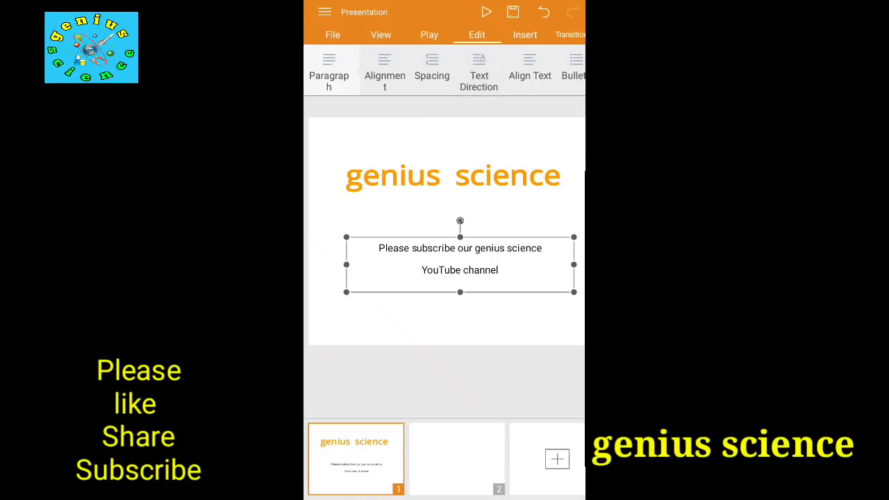
# Try middle and bottom vertical alignment, then align the subtitle to the top of its box
pyautogui.click(530, 69)
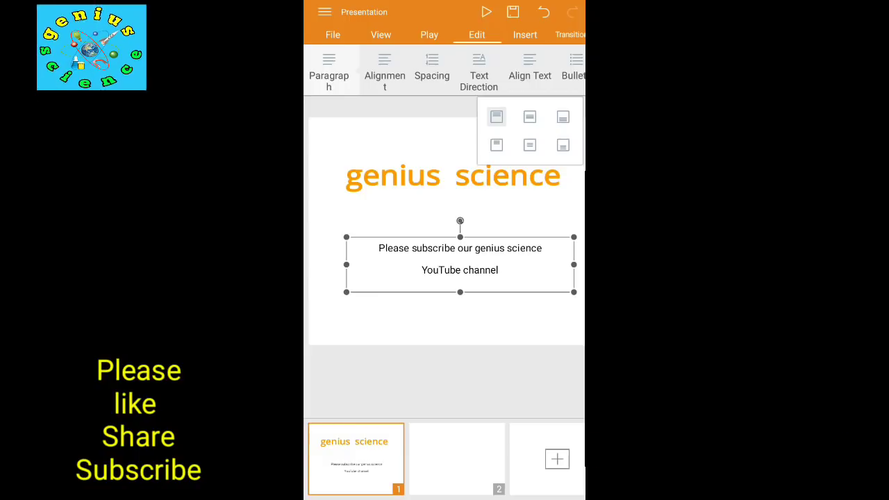
pyautogui.click(530, 116)
pyautogui.click(530, 69)
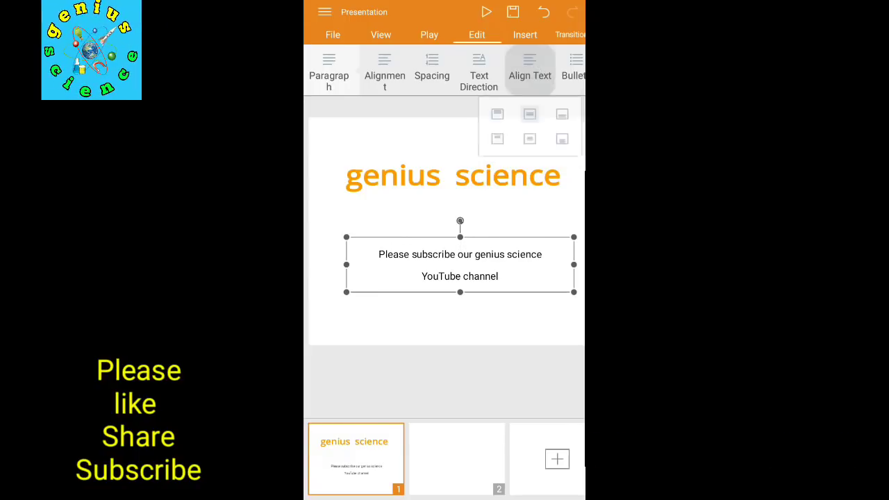
pyautogui.click(562, 115)
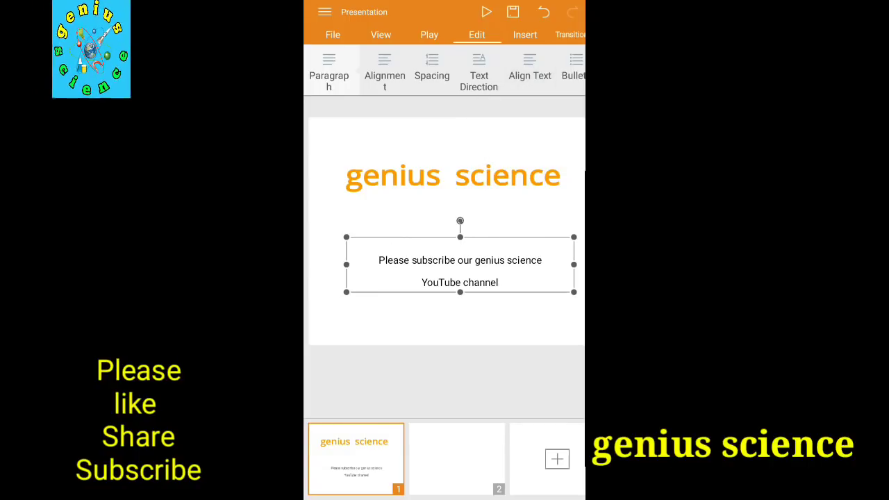
pyautogui.click(530, 69)
pyautogui.click(530, 144)
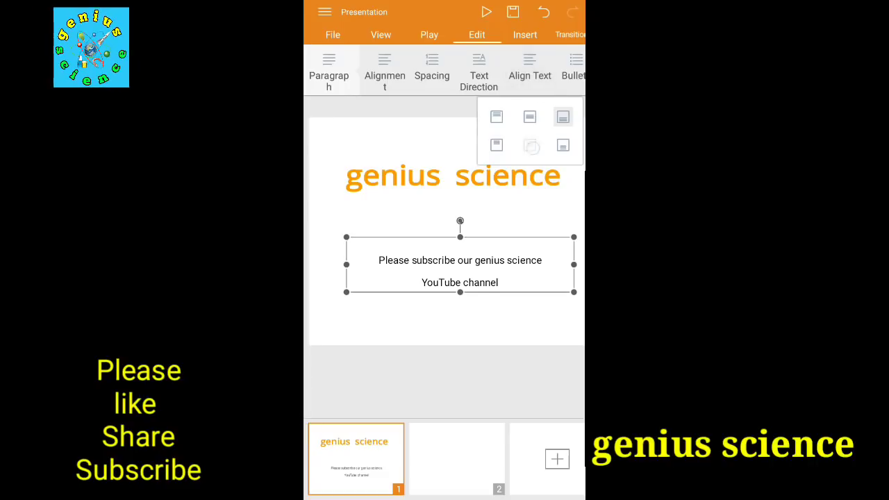
pyautogui.click(530, 70)
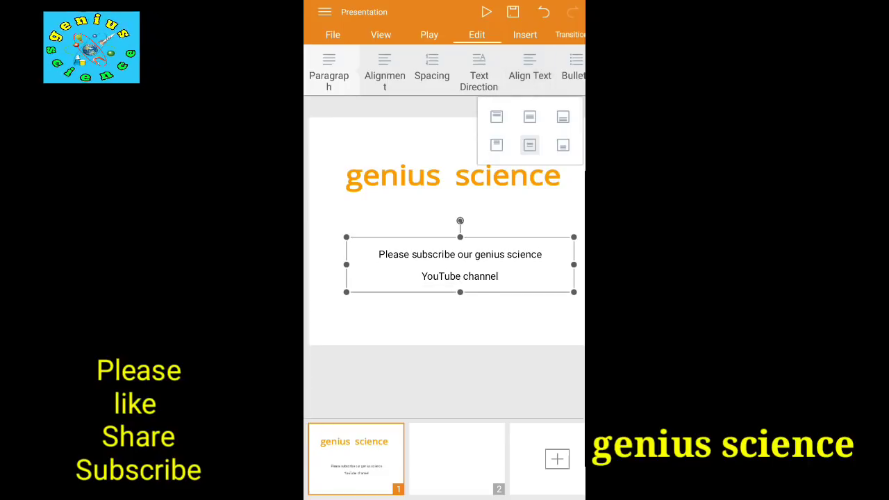
pyautogui.click(497, 116)
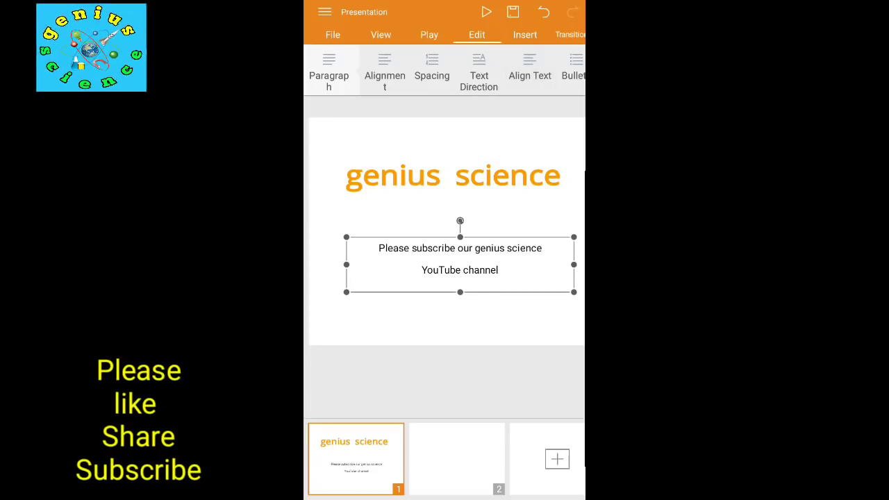
pyautogui.moveTo(536, 72); pyautogui.dragTo(462, 72)
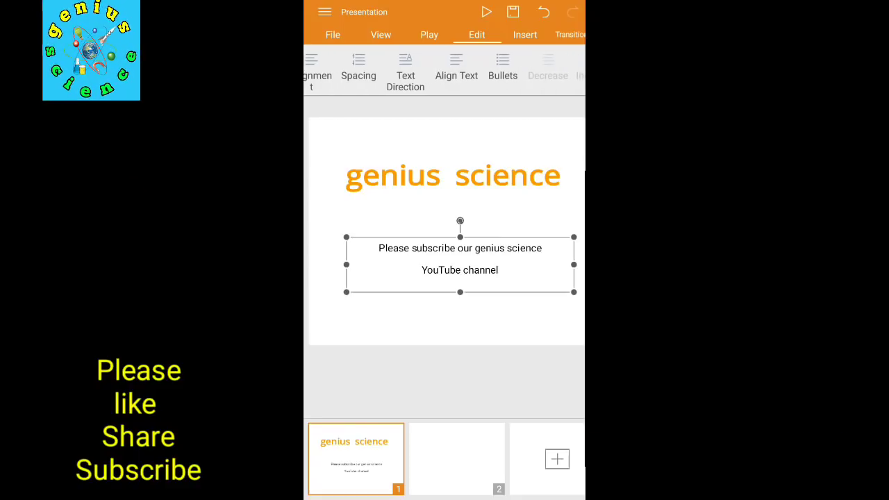
# Add filled-dot bullets to both subtitle lines
pyautogui.click(502, 68)
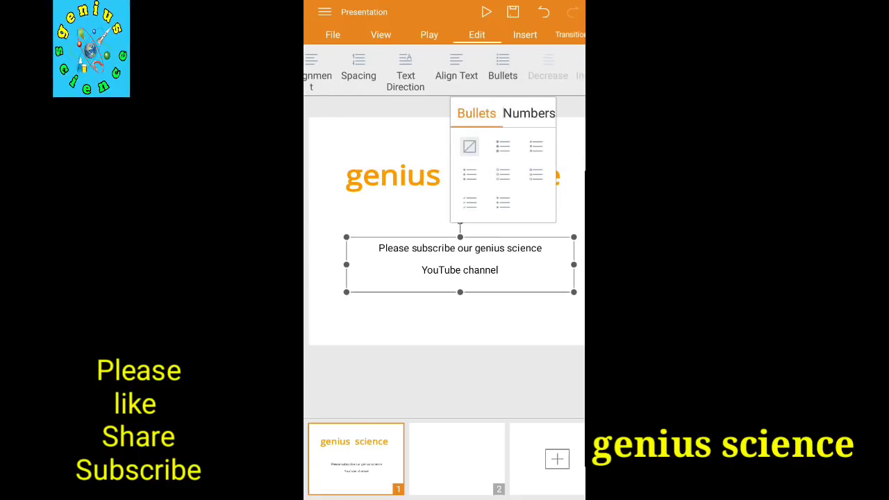
pyautogui.click(503, 146)
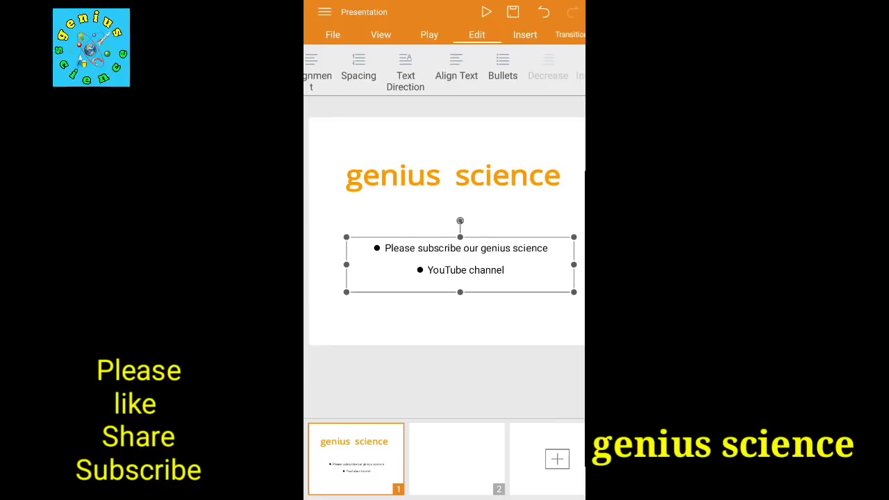
pyautogui.moveTo(536, 72); pyautogui.dragTo(443, 72)
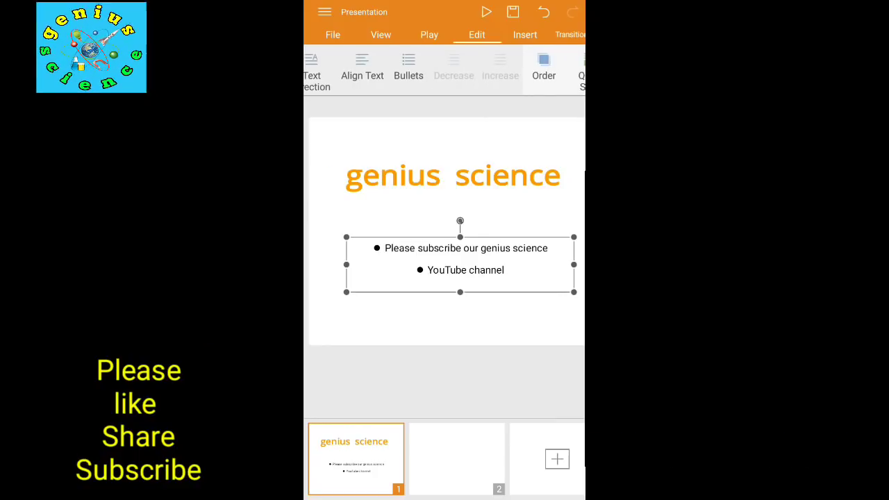
# Try orange, green, dark red and blue Quick Style presets on the subtitle box
pyautogui.click(582, 75)
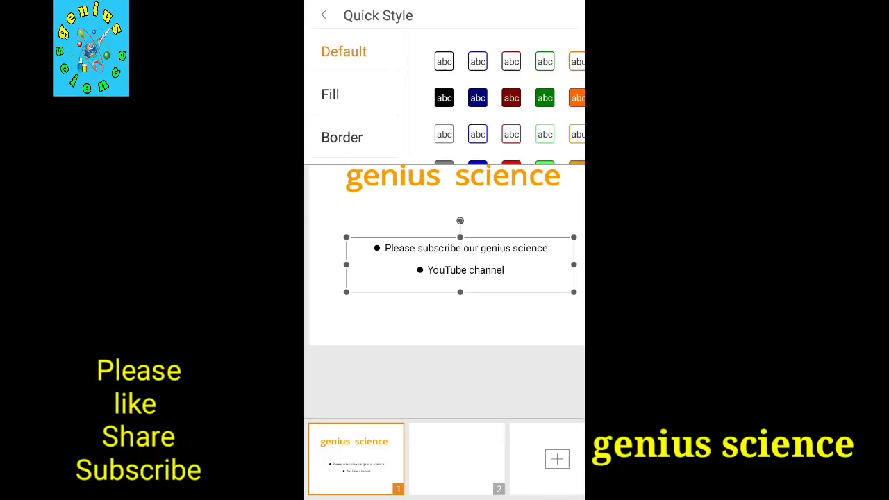
pyautogui.click(577, 98)
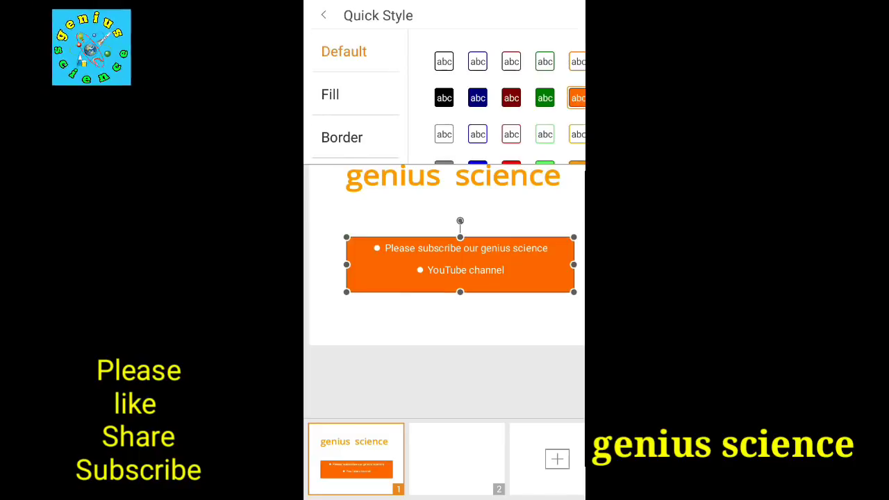
pyautogui.click(545, 98)
pyautogui.click(511, 97)
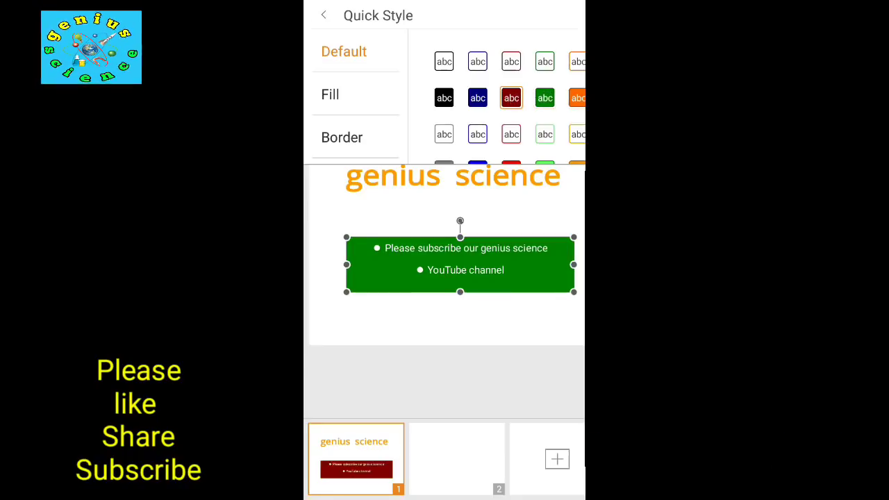
pyautogui.click(478, 98)
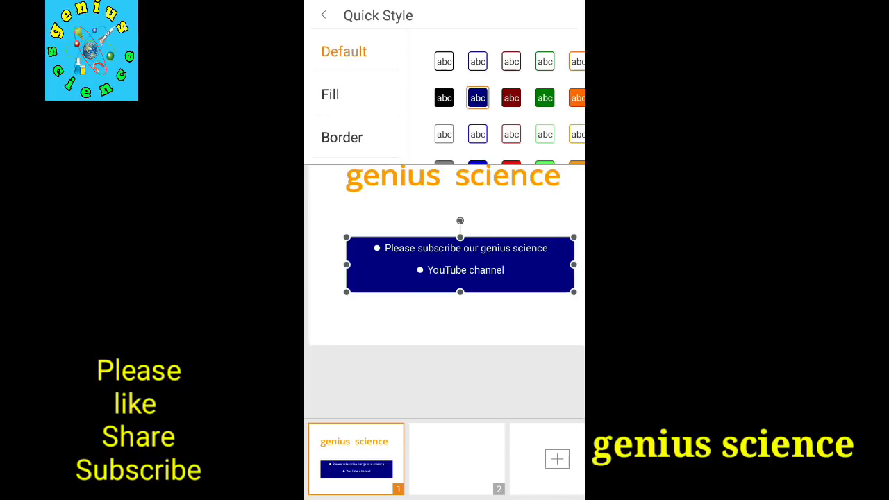
# Fill the subtitle box dark red after trying yellow, yellow-green and red
pyautogui.click(330, 94)
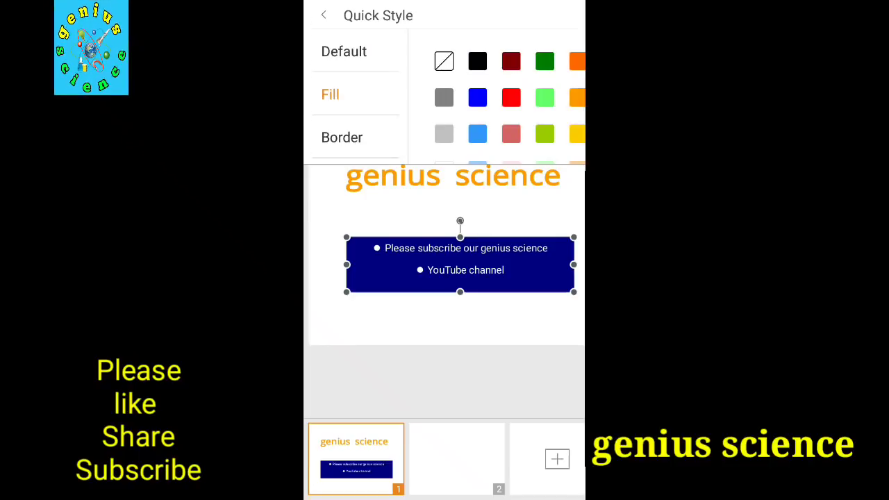
pyautogui.click(577, 134)
pyautogui.click(544, 134)
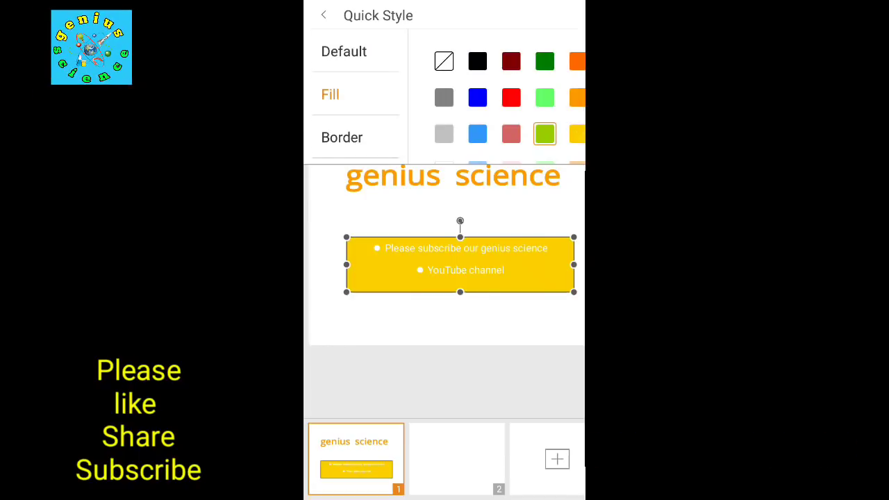
pyautogui.click(511, 97)
pyautogui.click(511, 62)
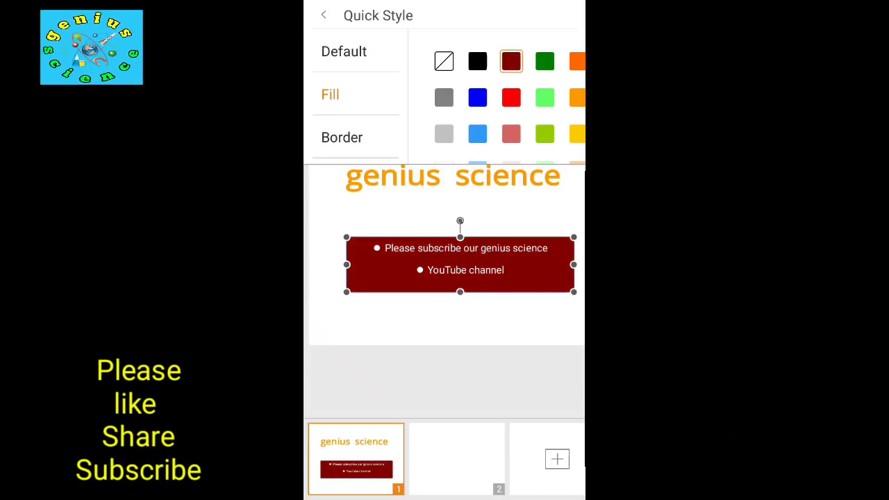
pyautogui.click(341, 137)
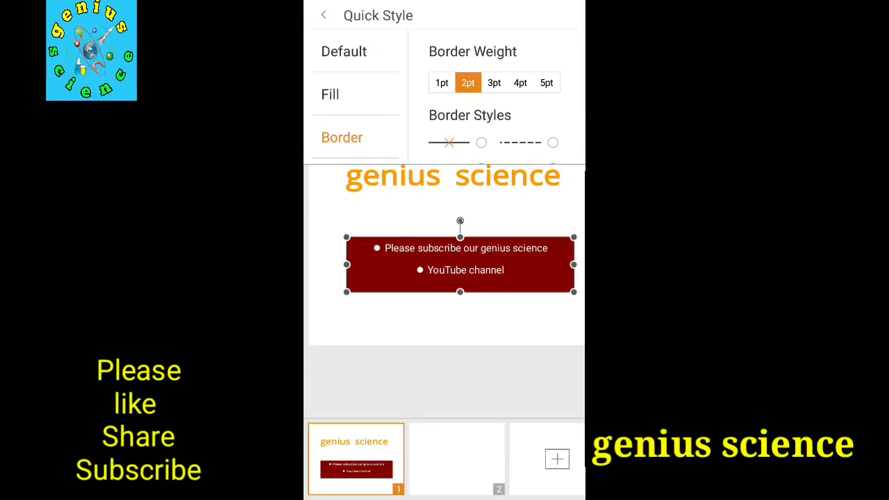
# Give the box a solid 5pt border after trying dashed and dotted styles, then deselect it
pyautogui.scroll(-1, 493, 104)
pyautogui.click(553, 108)
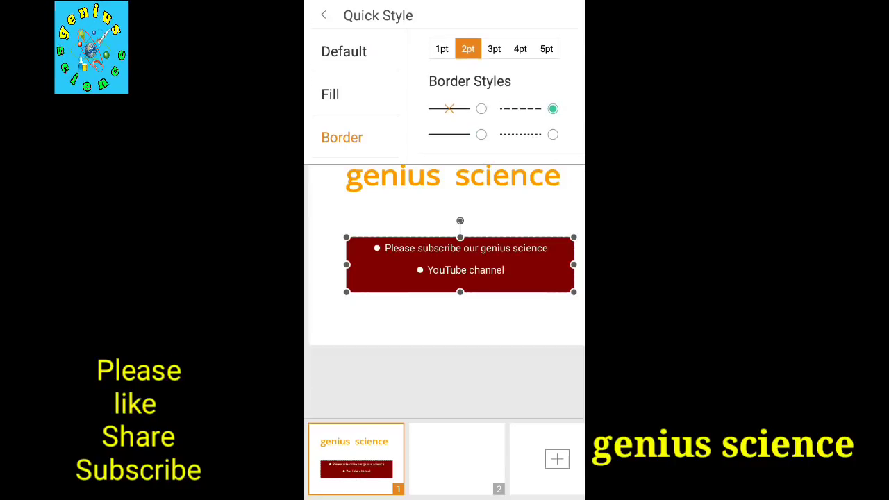
pyautogui.click(553, 134)
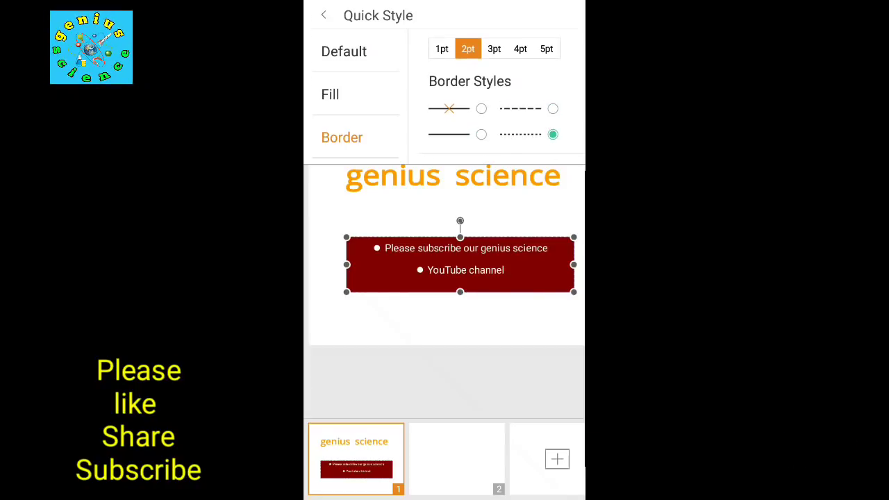
pyautogui.click(482, 134)
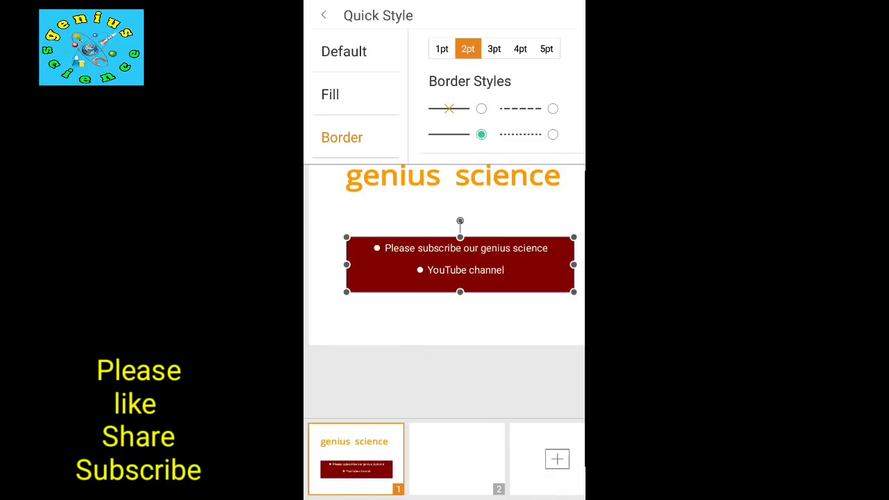
pyautogui.click(546, 49)
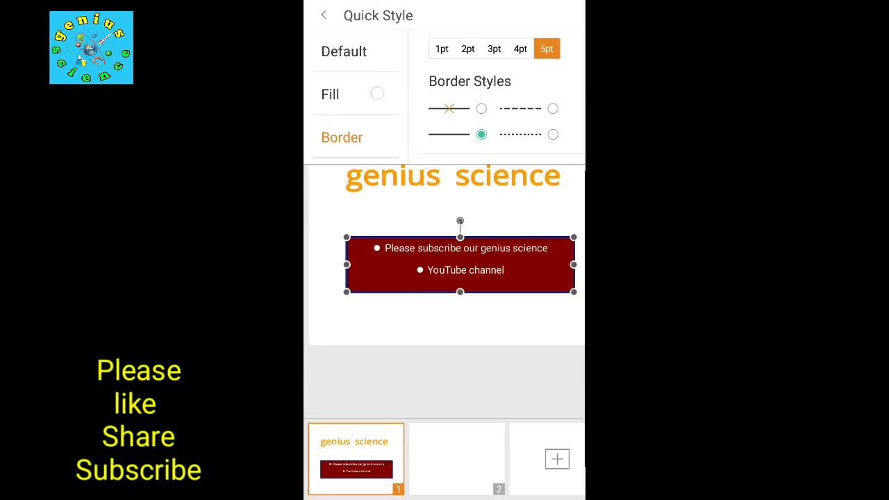
pyautogui.click(532, 314)
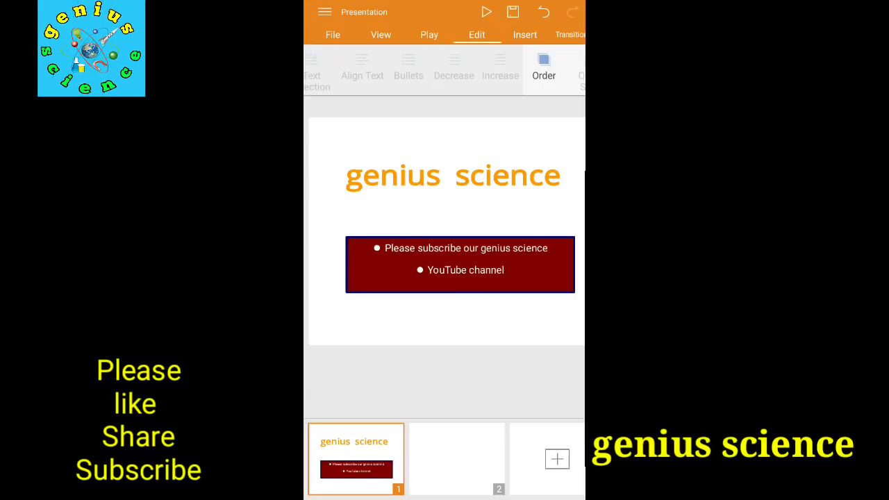
# Reselect the dark red subtitle box and show the Insert options
pyautogui.click(544, 68)
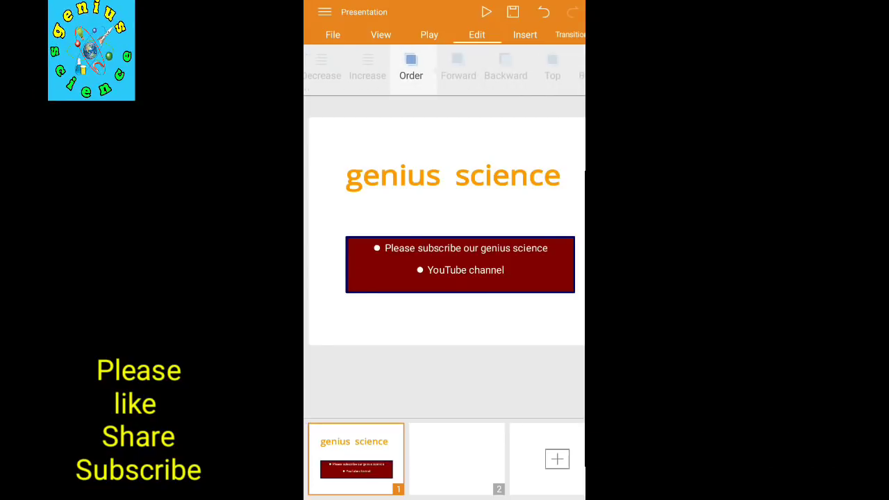
pyautogui.click(480, 246)
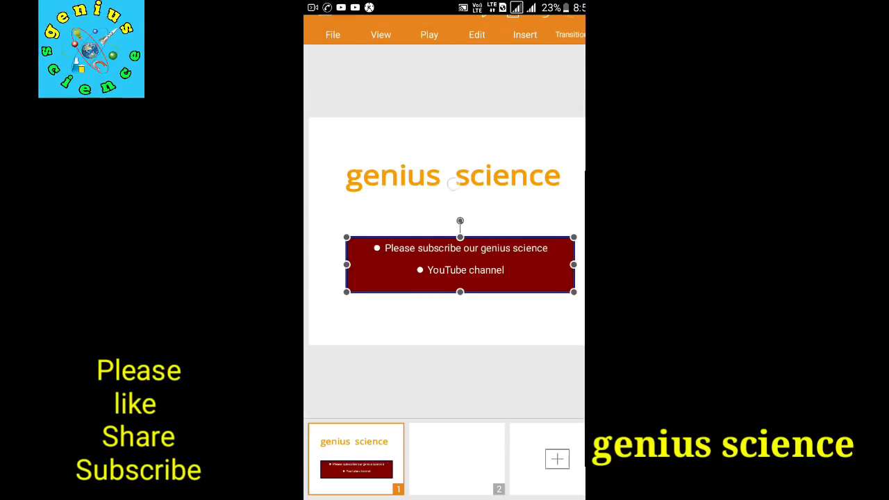
pyautogui.click(549, 210)
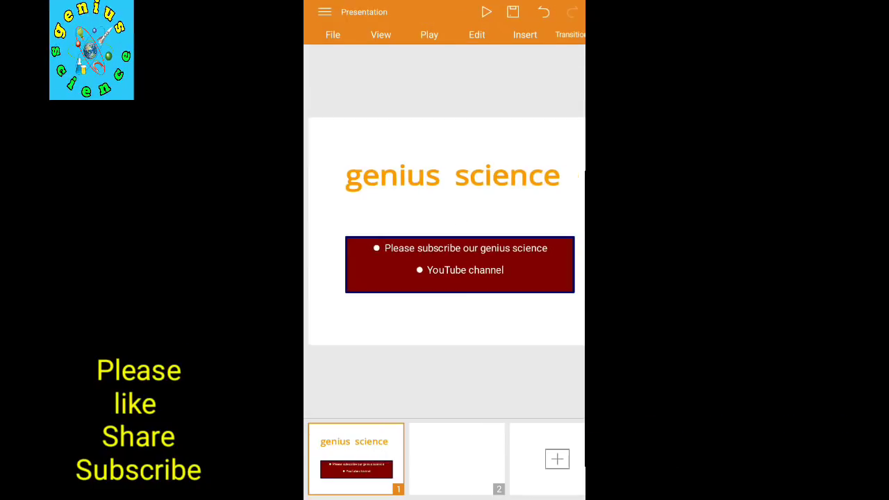
pyautogui.click(510, 260)
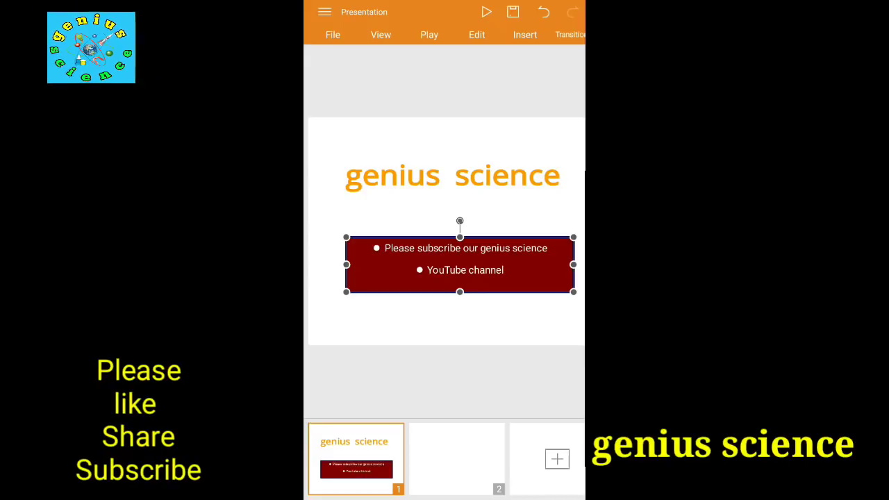
pyautogui.click(525, 35)
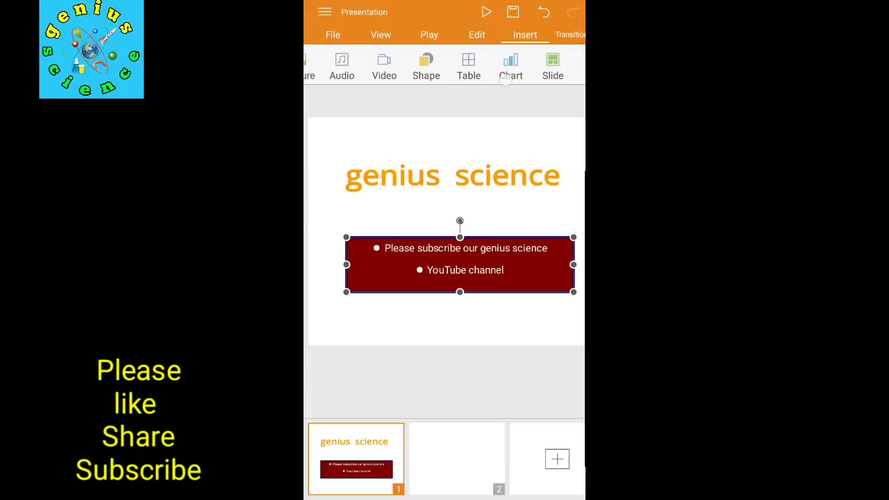
# Insert the Windows desktop screenshot picture onto the first slide
pyautogui.moveTo(418, 70); pyautogui.dragTo(488, 69)
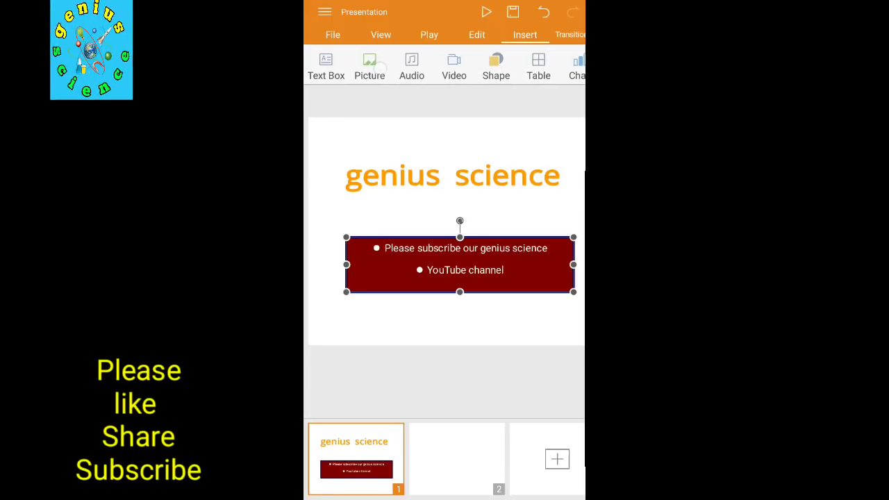
pyautogui.click(370, 66)
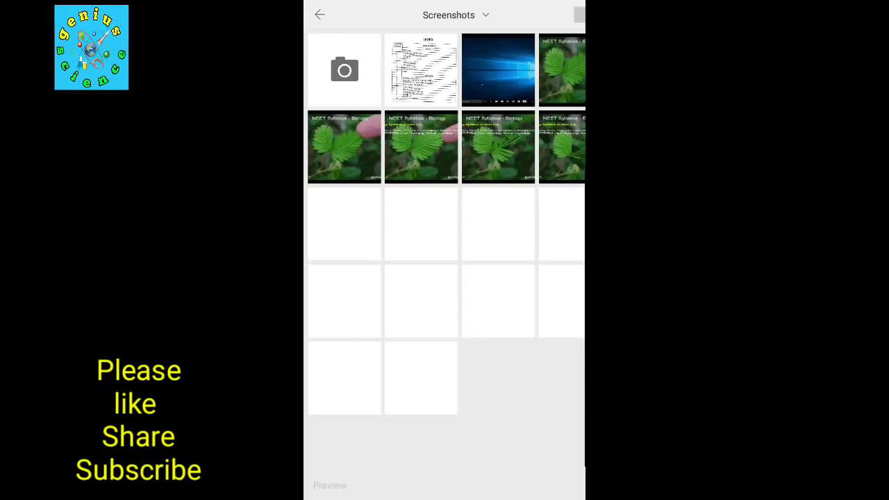
pyautogui.click(498, 70)
pyautogui.click(578, 15)
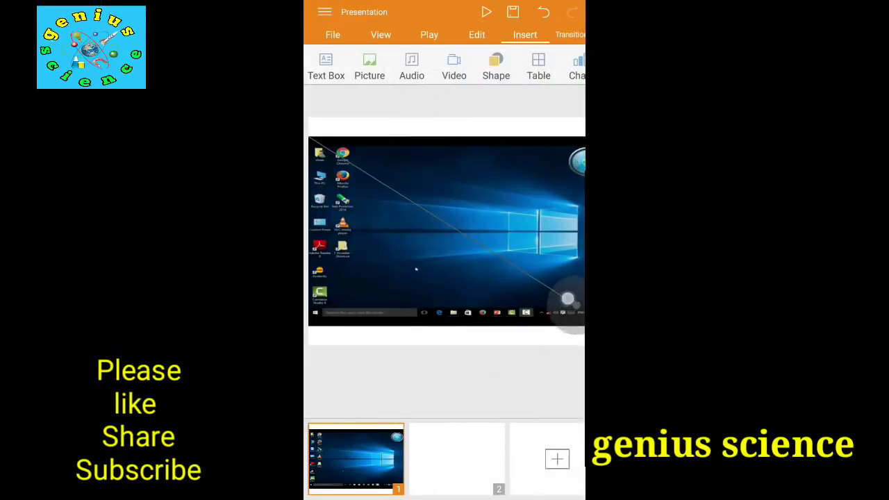
# Shrink the screenshot and move it right, over the red text box
pyautogui.moveTo(583, 325); pyautogui.dragTo(560, 301)
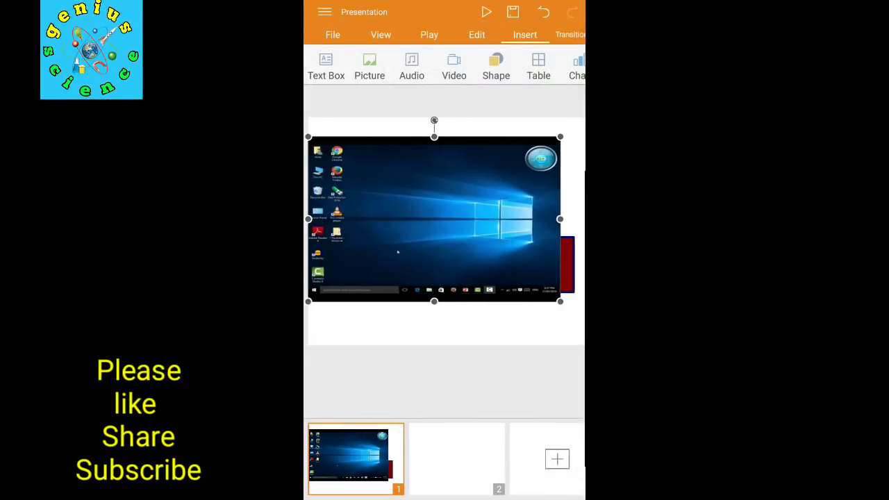
pyautogui.click(541, 157)
pyautogui.moveTo(542, 157); pyautogui.dragTo(540, 158)
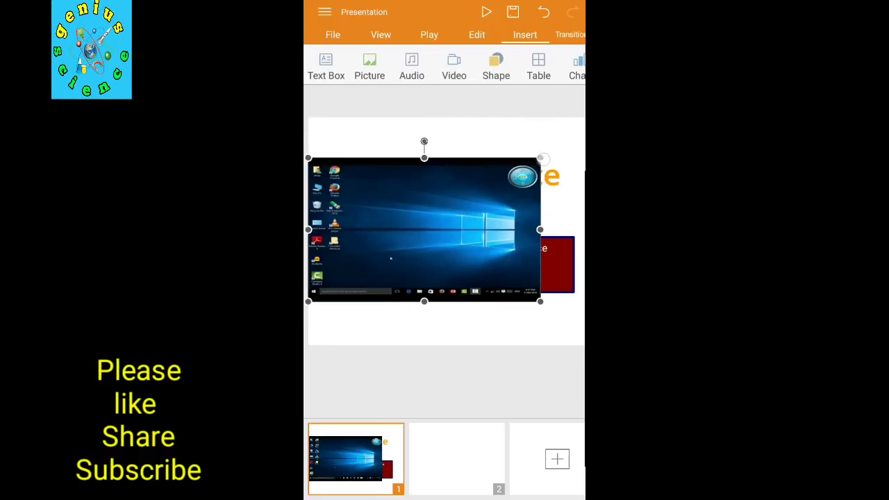
pyautogui.click(520, 174)
pyautogui.moveTo(490, 204); pyautogui.dragTo(450, 231)
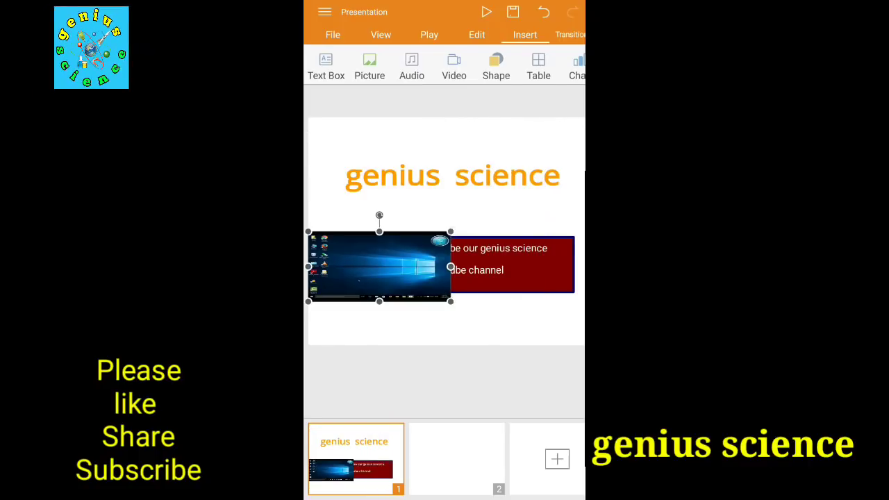
pyautogui.moveTo(392, 260); pyautogui.dragTo(543, 237)
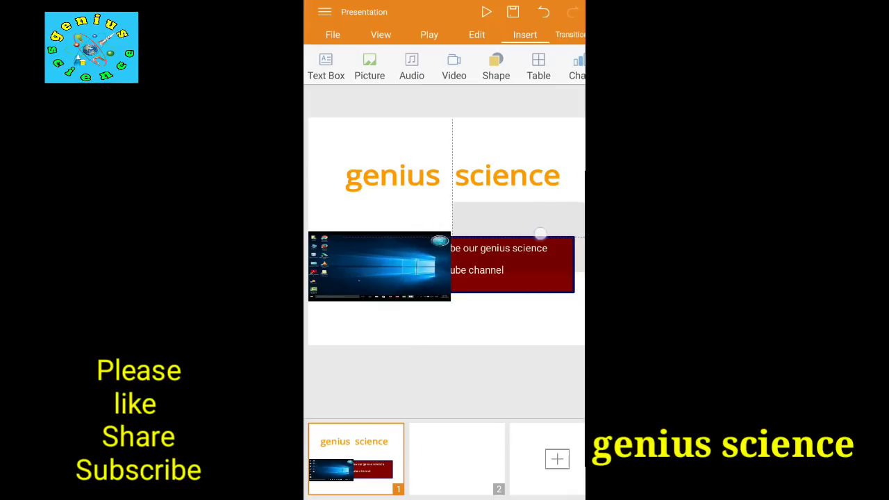
pyautogui.click(416, 258)
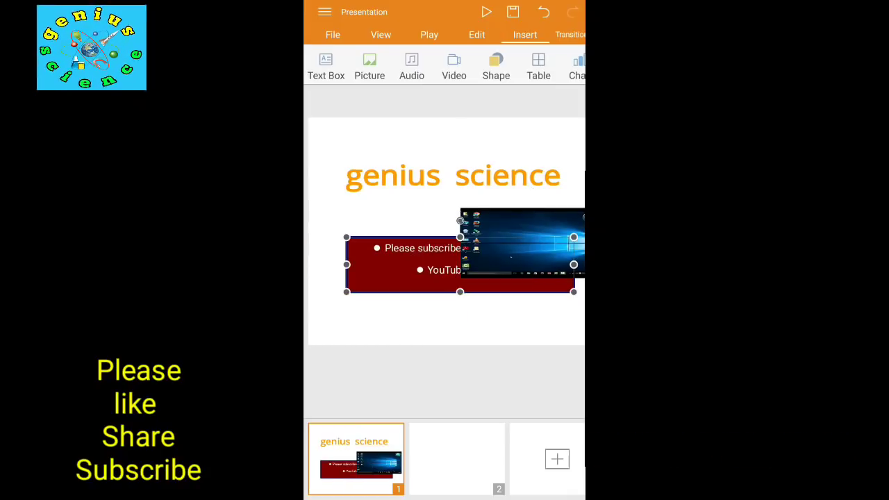
# Move the red text box up and left below the title, briefly checking Quick Style
pyautogui.moveTo(423, 263); pyautogui.dragTo(393, 241)
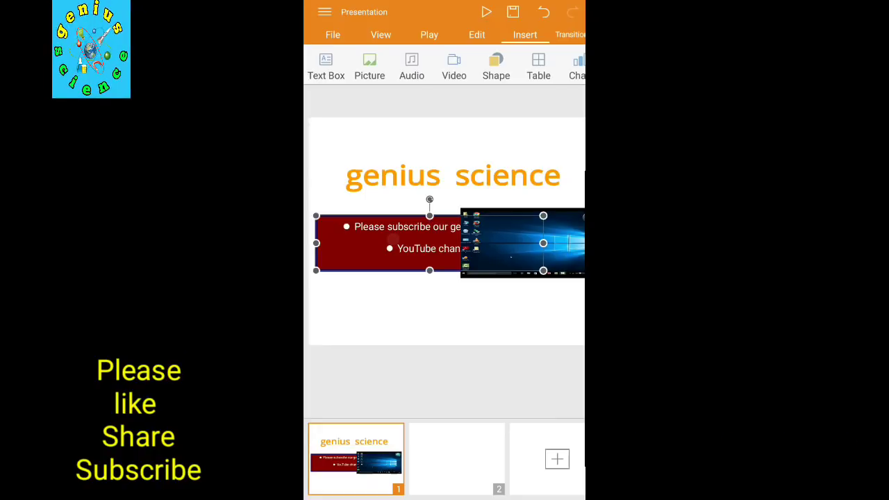
pyautogui.click(476, 35)
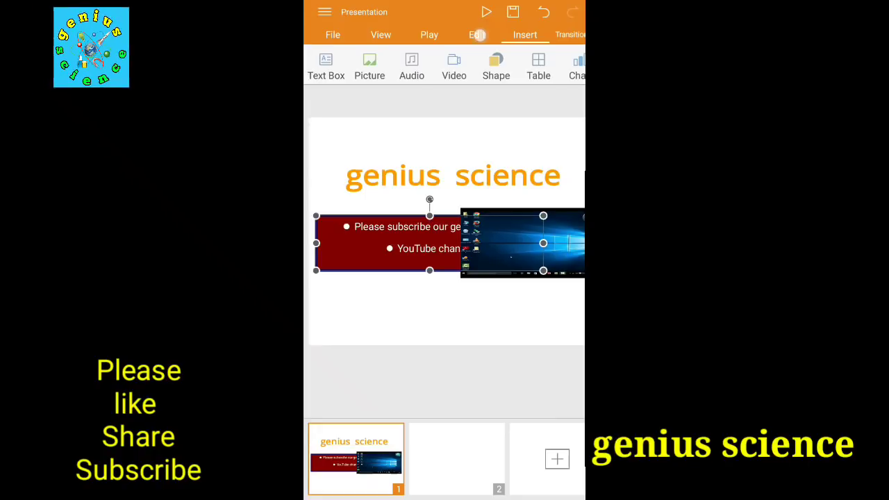
pyautogui.moveTo(476, 75); pyautogui.dragTo(449, 77)
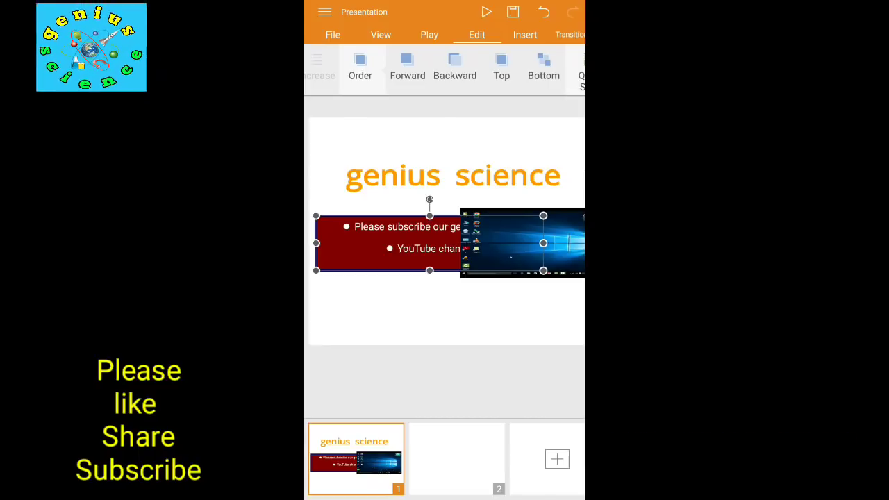
pyautogui.click(582, 80)
pyautogui.click(323, 14)
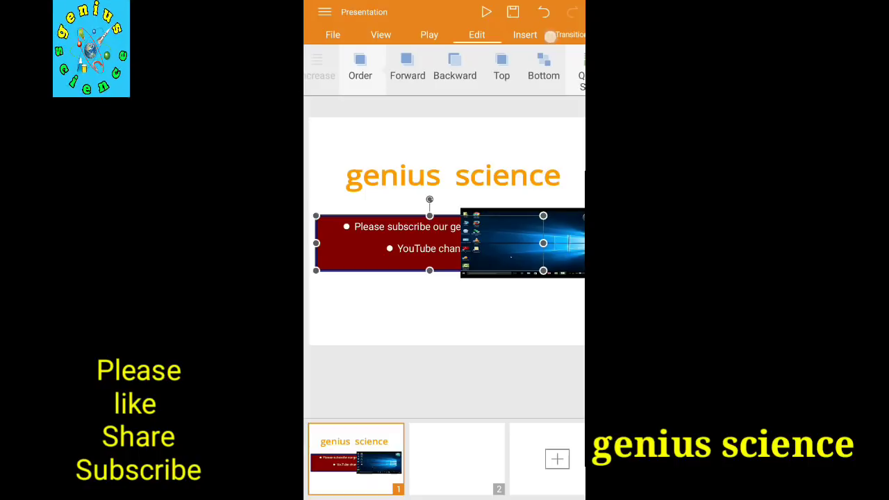
# Reselect the screenshot and red text box, then return to the Insert tools
pyautogui.moveTo(556, 35)
pyautogui.mouseDown()
pyautogui.moveTo(517, 34)
pyautogui.moveTo(581, 34)
pyautogui.mouseUp()
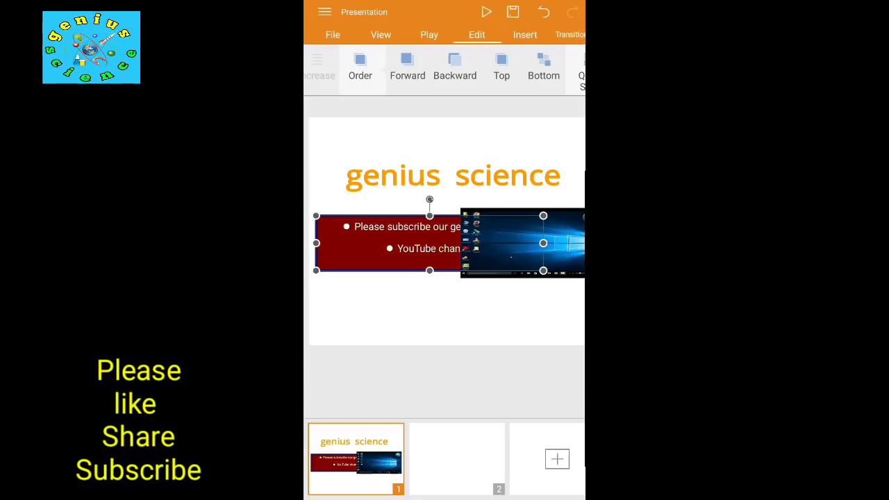
pyautogui.click(523, 244)
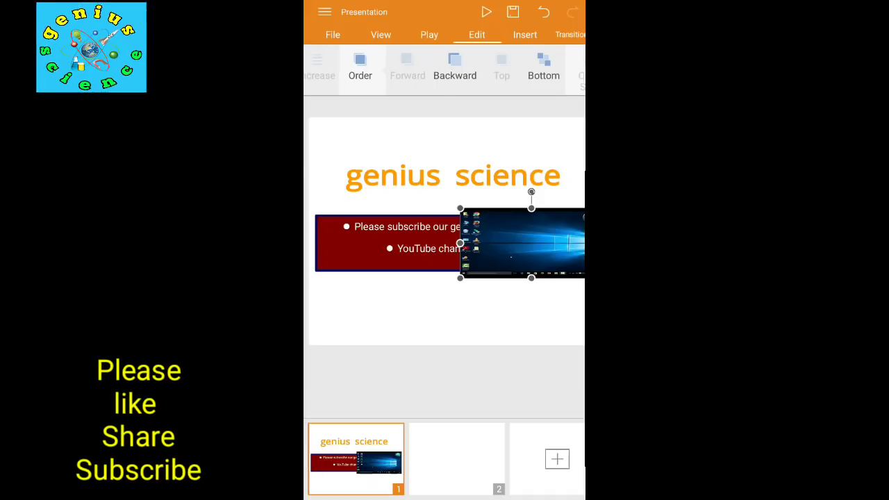
pyautogui.click(479, 34)
pyautogui.click(422, 230)
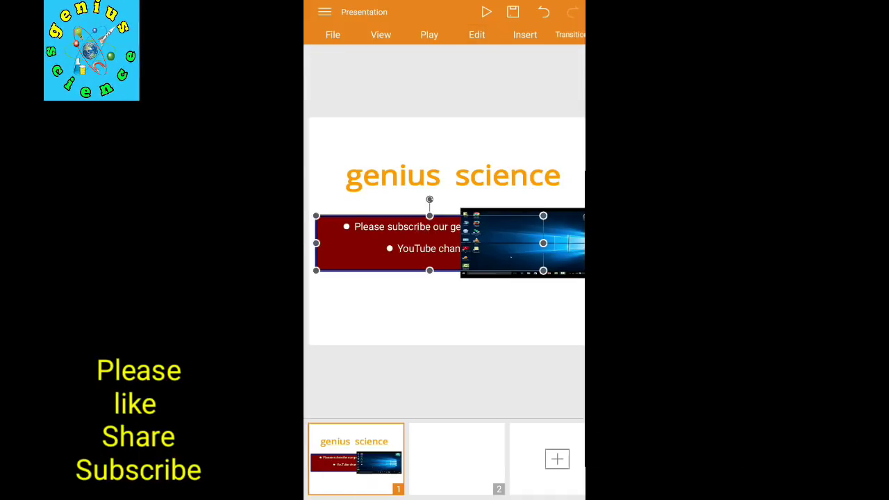
pyautogui.click(526, 36)
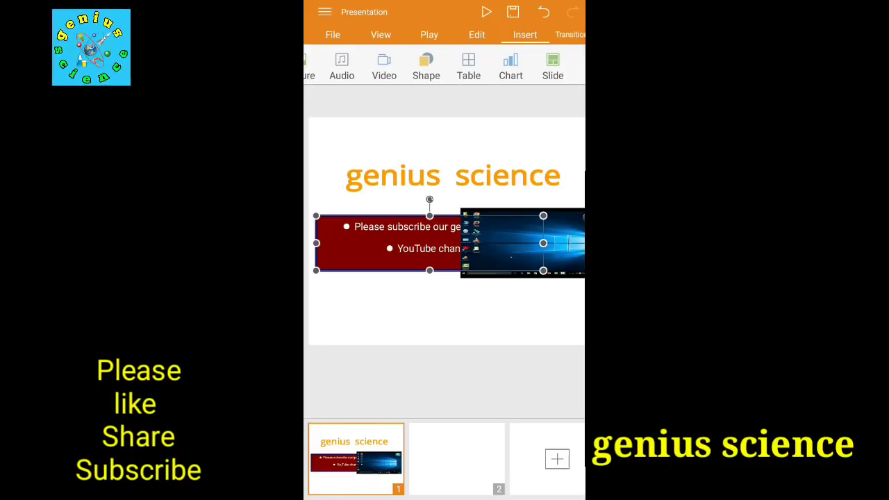
pyautogui.moveTo(491, 69); pyautogui.dragTo(561, 73)
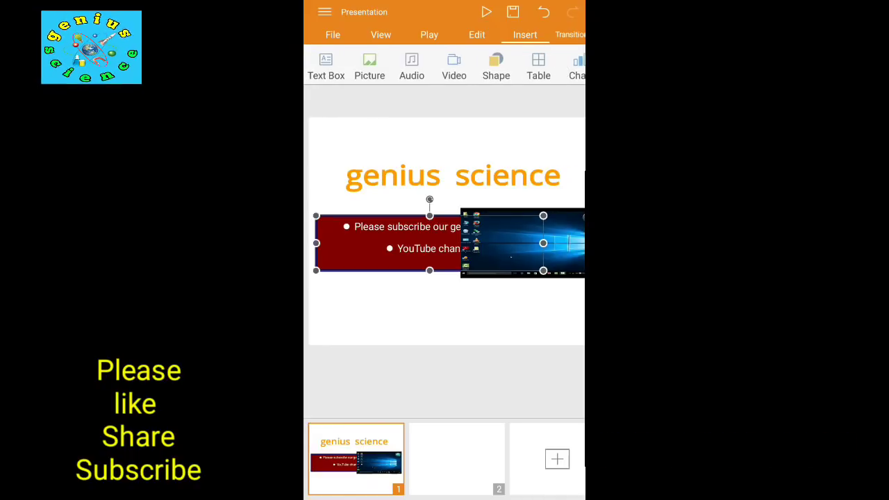
# Add an empty text box to slide 1 and send it behind the picture
pyautogui.click(325, 66)
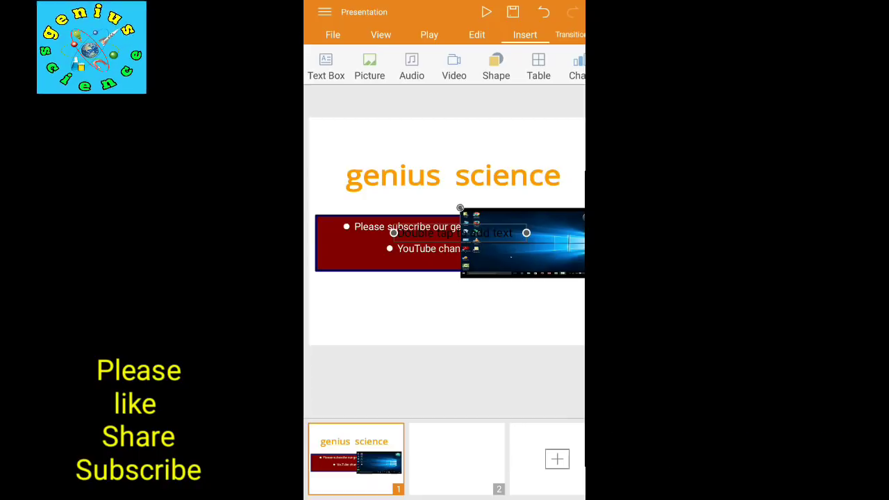
pyautogui.moveTo(574, 69); pyautogui.dragTo(505, 70)
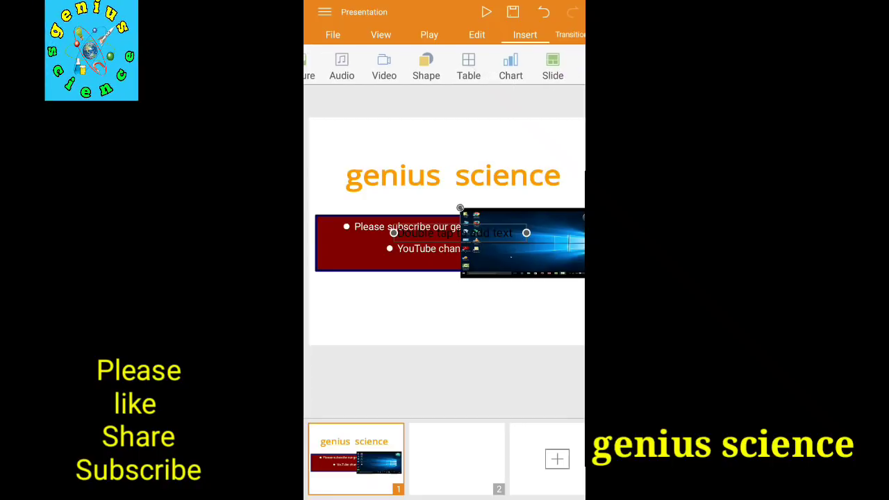
pyautogui.click(569, 34)
pyautogui.click(476, 34)
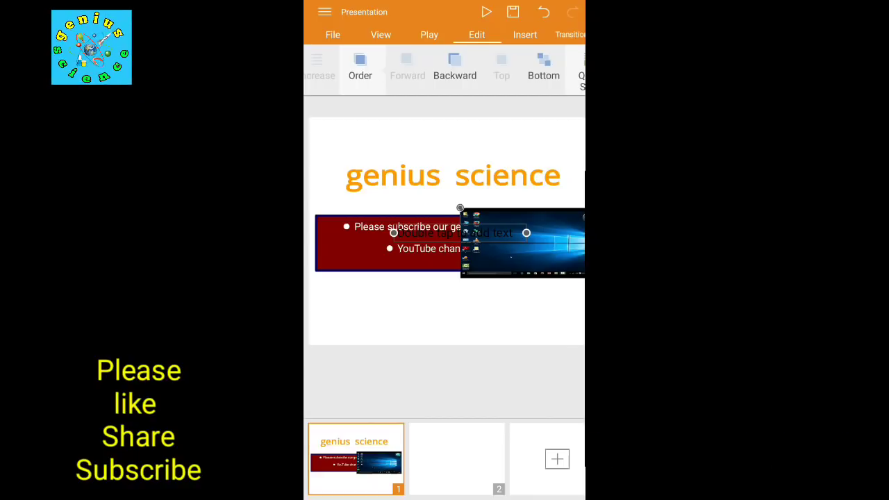
pyautogui.moveTo(372, 72); pyautogui.dragTo(555, 72)
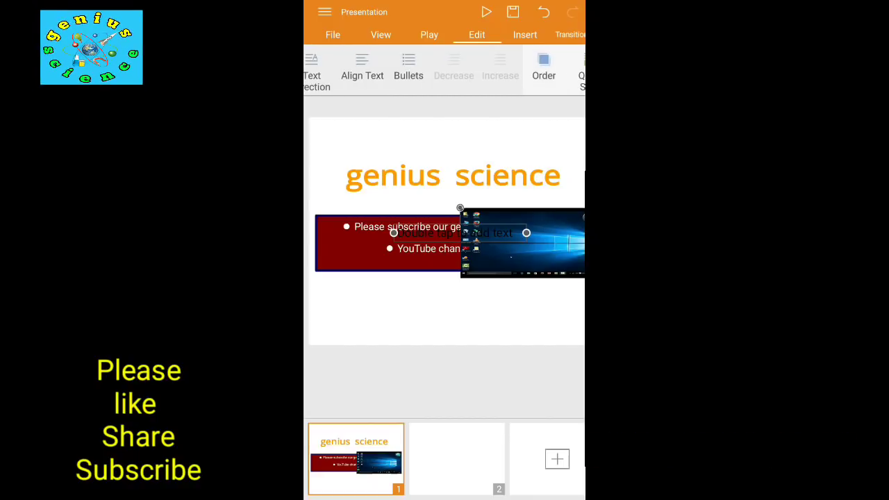
pyautogui.moveTo(544, 72); pyautogui.dragTo(411, 71)
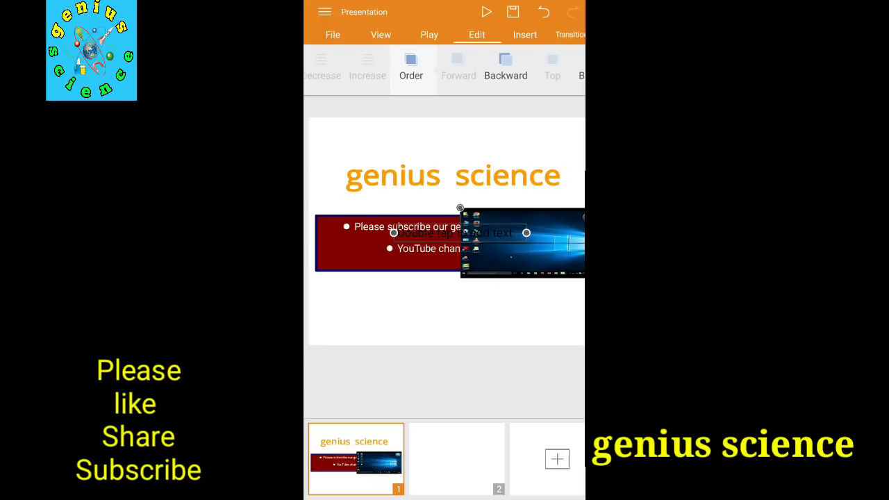
pyautogui.click(505, 69)
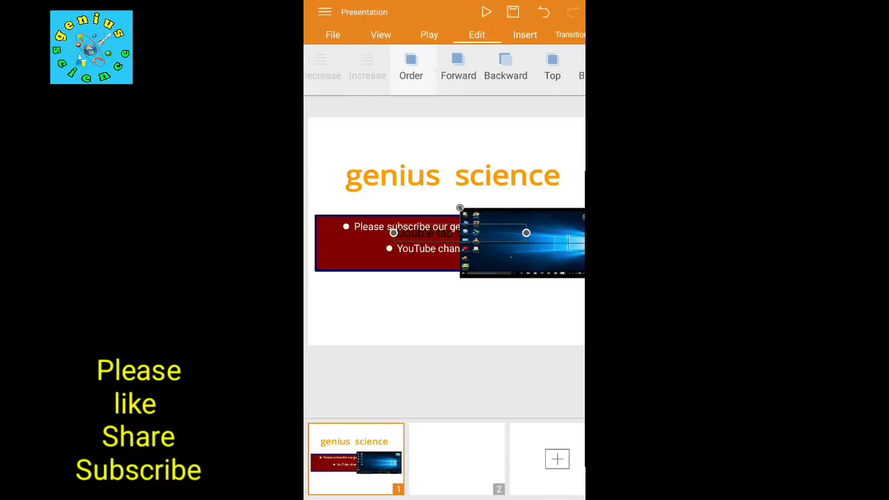
# Reorder layers so the desktop screenshot sits behind the red text box
pyautogui.click(364, 243)
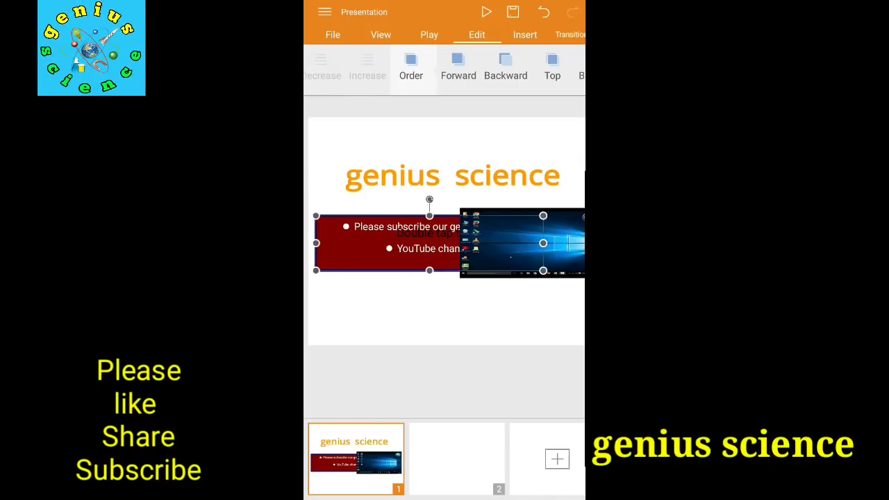
pyautogui.click(458, 70)
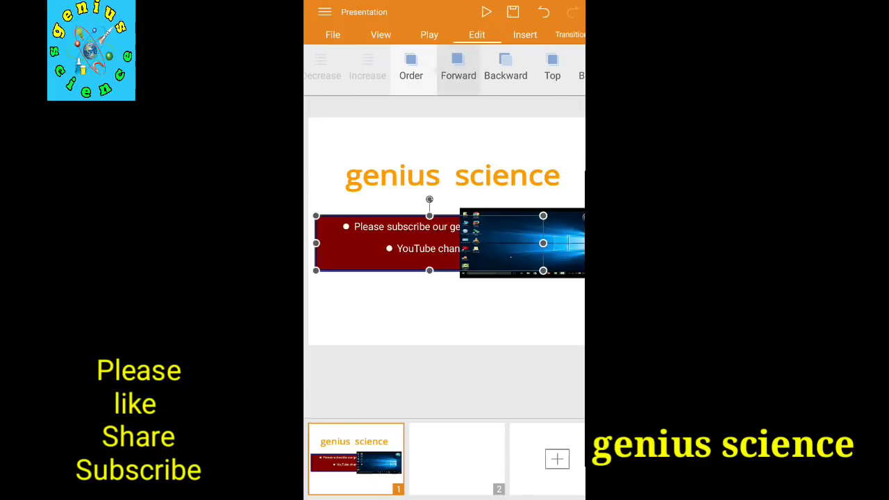
pyautogui.click(528, 243)
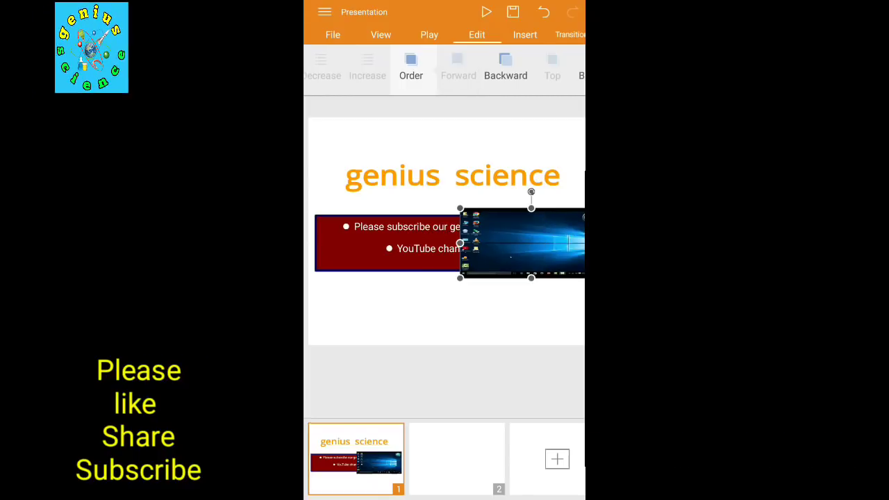
pyautogui.click(505, 69)
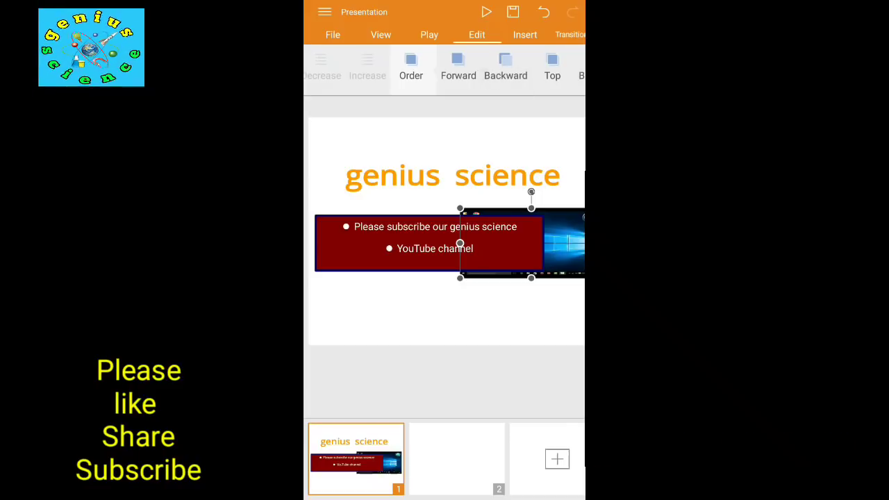
pyautogui.click(458, 70)
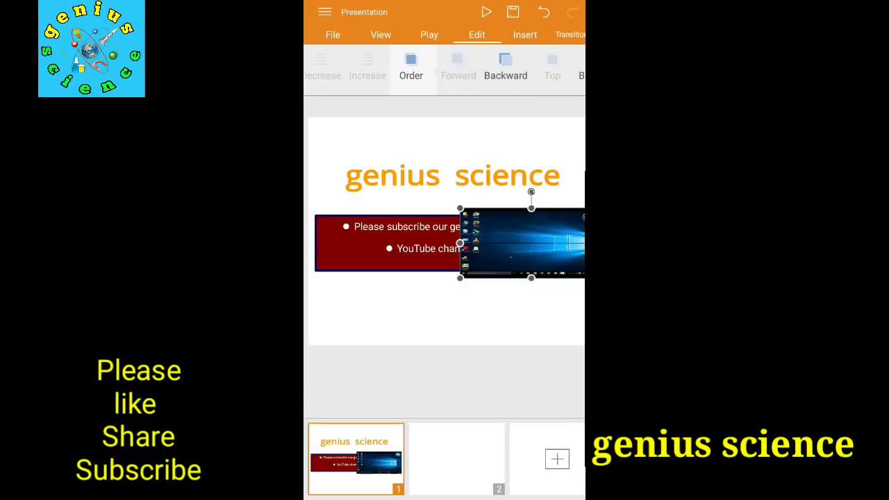
pyautogui.moveTo(552, 75); pyautogui.dragTo(497, 76)
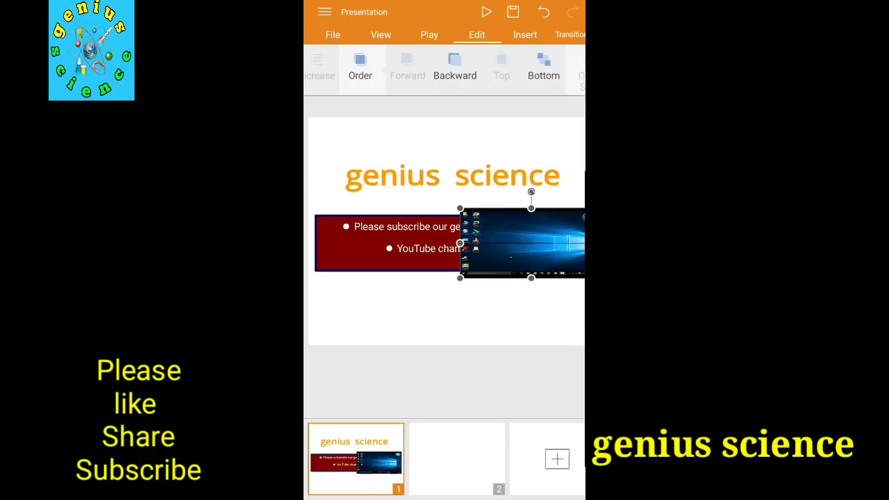
pyautogui.click(543, 70)
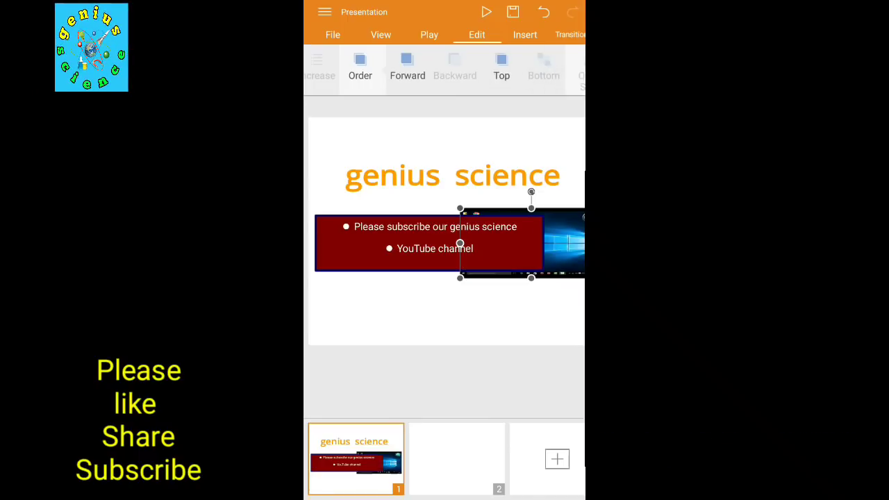
# Move the red text box up and shift the screenshot left below it
pyautogui.click(525, 35)
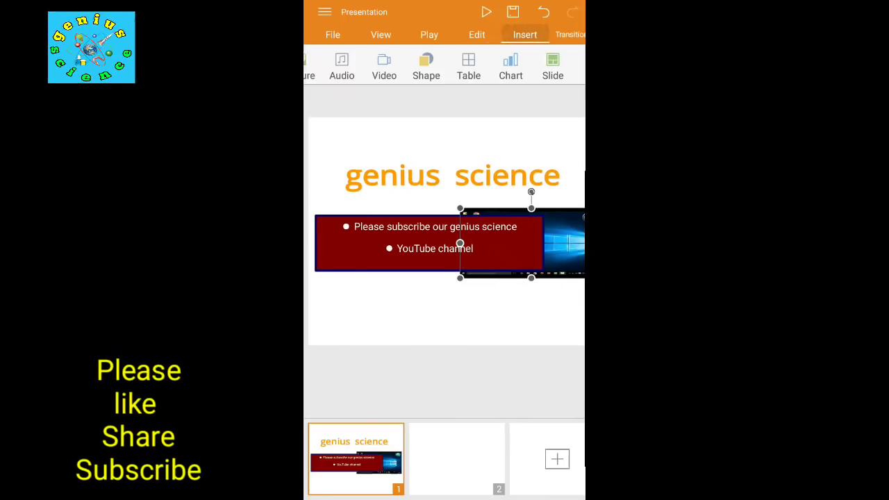
pyautogui.click(522, 243)
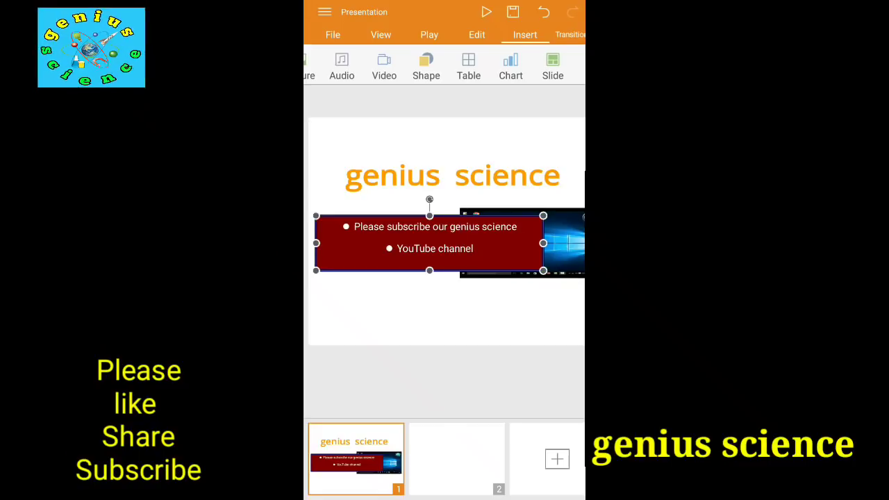
pyautogui.moveTo(547, 241)
pyautogui.mouseDown()
pyautogui.moveTo(408, 238)
pyautogui.moveTo(392, 275)
pyautogui.moveTo(413, 217)
pyautogui.moveTo(444, 213)
pyautogui.mouseUp()
pyautogui.click(561, 241)
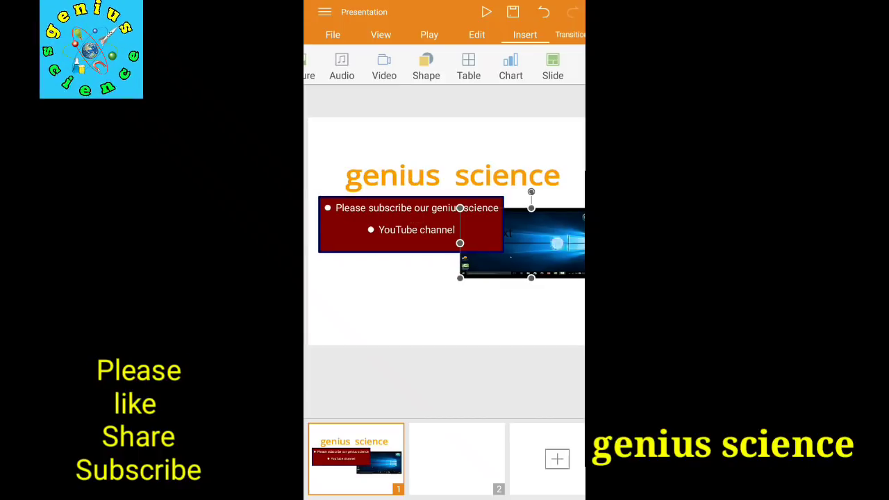
pyautogui.moveTo(561, 241); pyautogui.dragTo(547, 285)
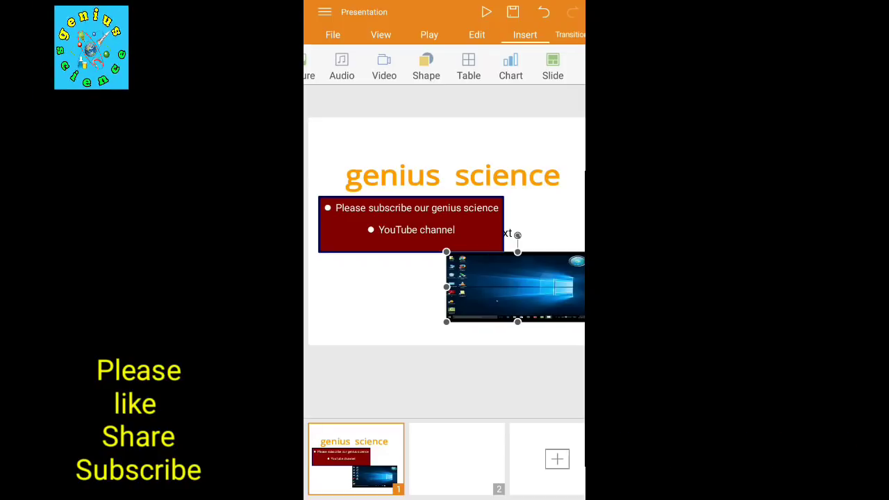
pyautogui.moveTo(545, 285); pyautogui.dragTo(438, 302)
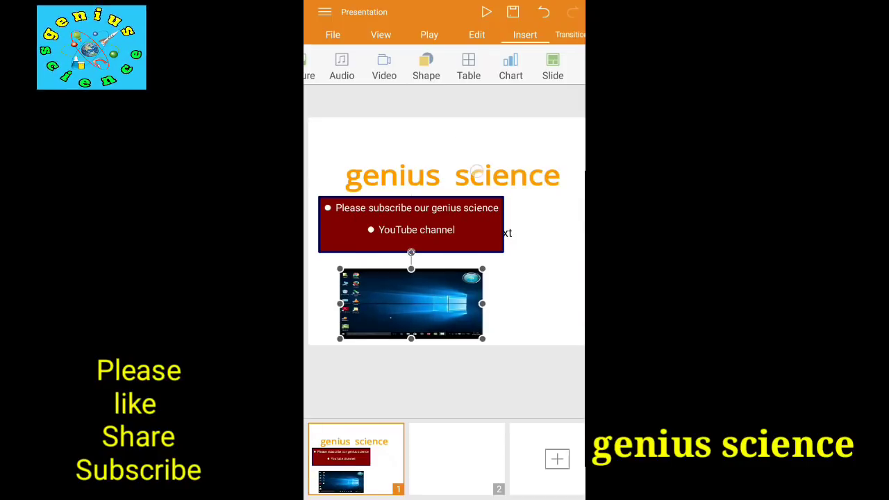
# Move the 'genius science' title box to the slide top and widen it to one line
pyautogui.click(452, 175)
pyautogui.moveTo(458, 127); pyautogui.dragTo(458, 157)
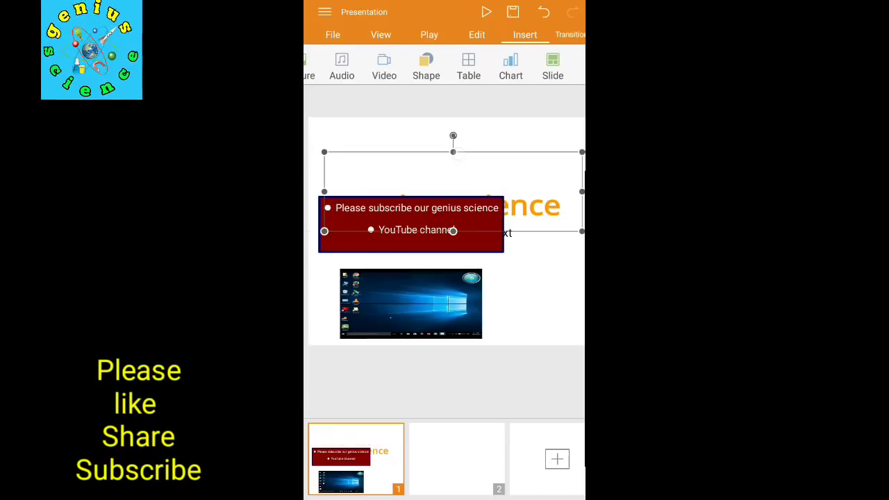
pyautogui.moveTo(582, 231); pyautogui.dragTo(519, 202)
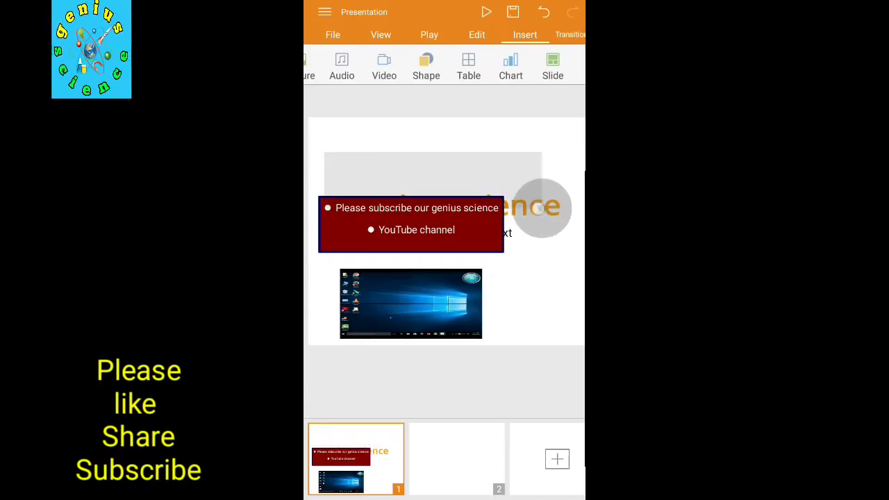
pyautogui.moveTo(421, 176)
pyautogui.mouseDown()
pyautogui.moveTo(417, 142)
pyautogui.moveTo(461, 139)
pyautogui.mouseUp()
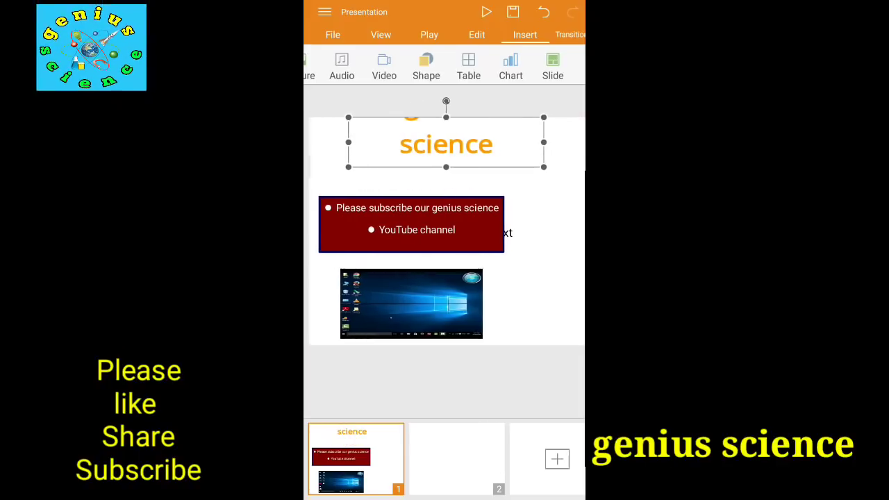
pyautogui.moveTo(547, 141); pyautogui.dragTo(574, 142)
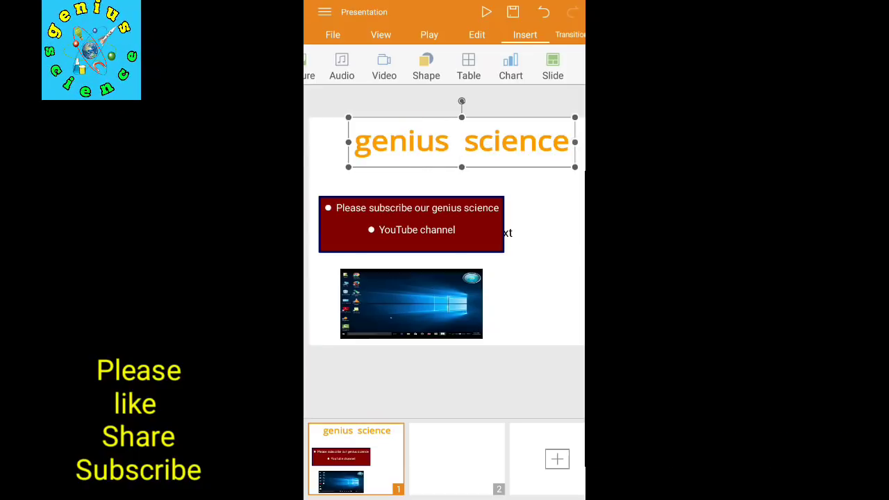
# Place the red bullet box under the title and move the empty placeholder right
pyautogui.click(440, 224)
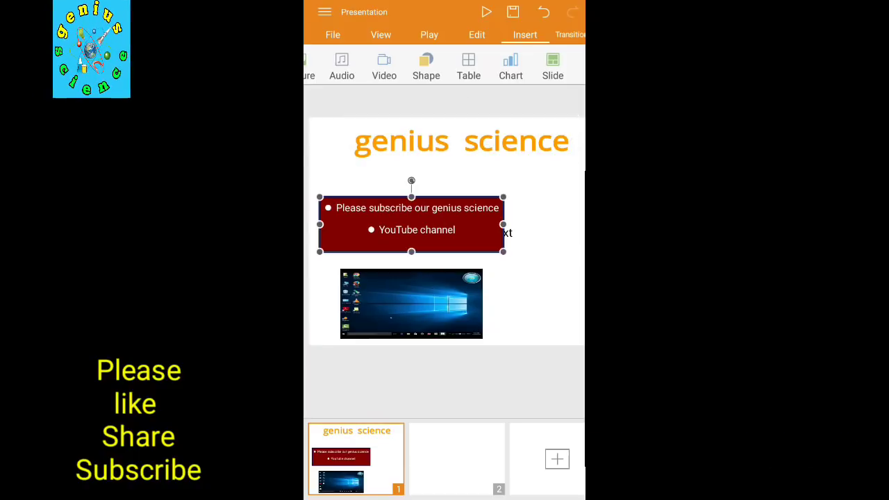
pyautogui.moveTo(455, 208); pyautogui.dragTo(456, 177)
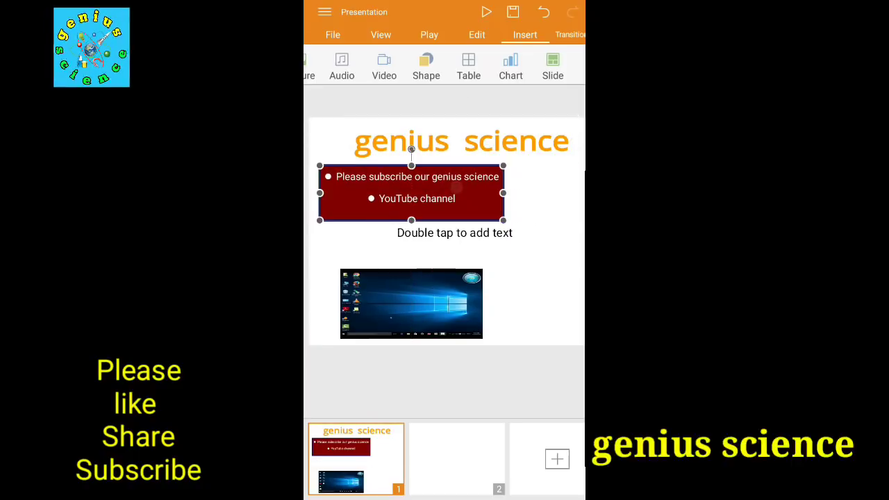
pyautogui.click(455, 233)
pyautogui.moveTo(460, 232); pyautogui.dragTo(533, 240)
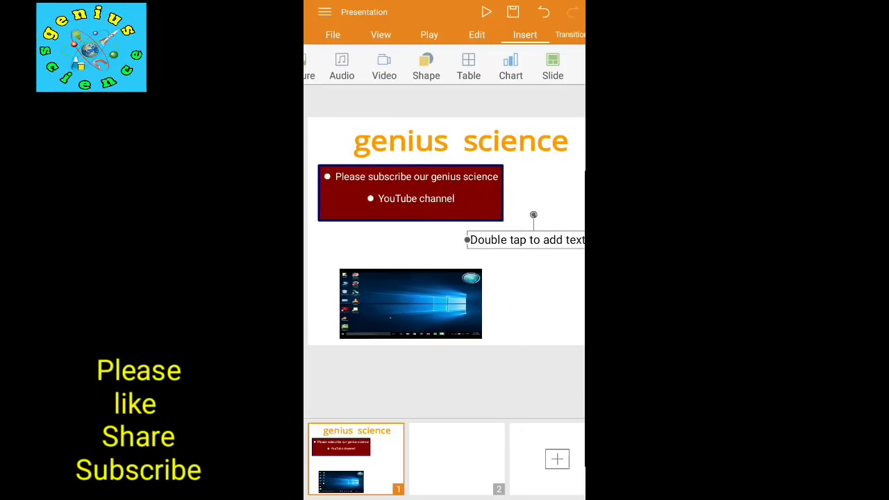
# Paste the YouTube link onto slide 1
pyautogui.click(535, 283)
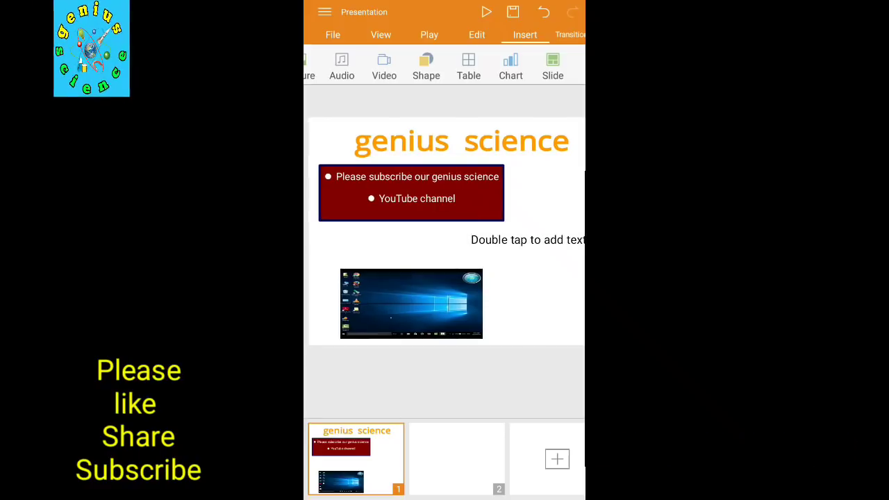
pyautogui.hscroll(1, 445, 34)
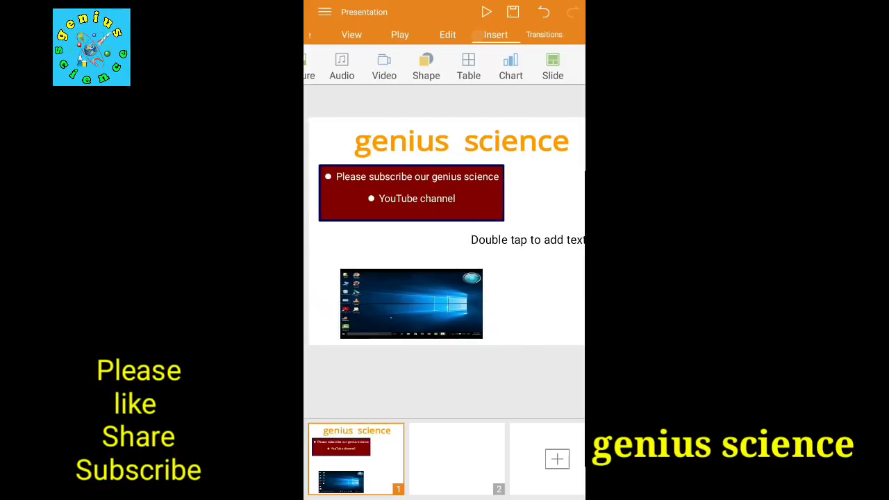
pyautogui.hscroll(-2, 444, 66)
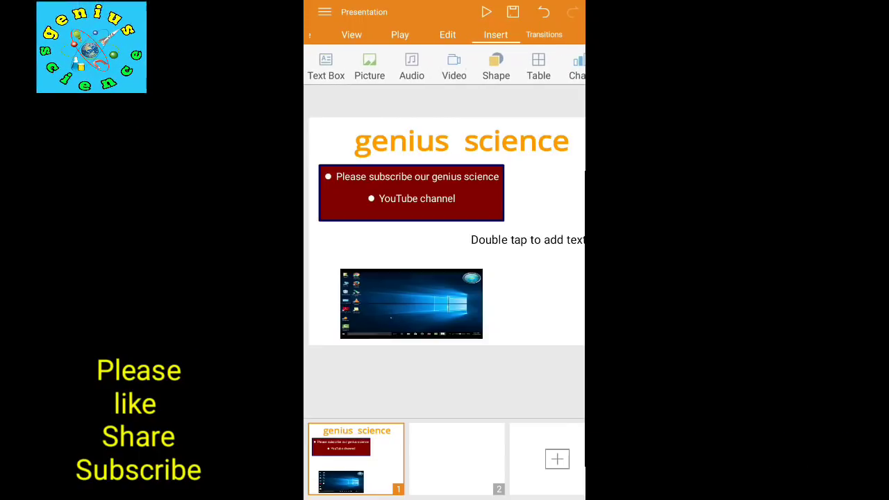
pyautogui.moveTo(336, 75); pyautogui.dragTo(336, 98)
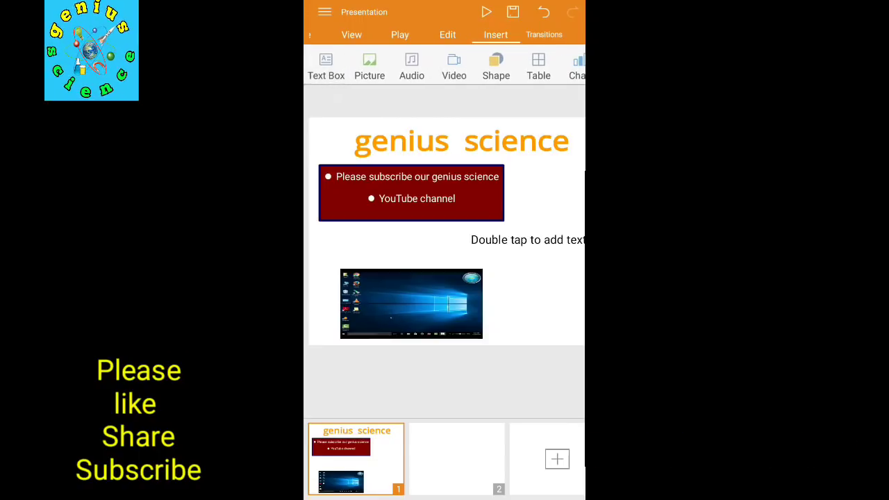
pyautogui.click(375, 97)
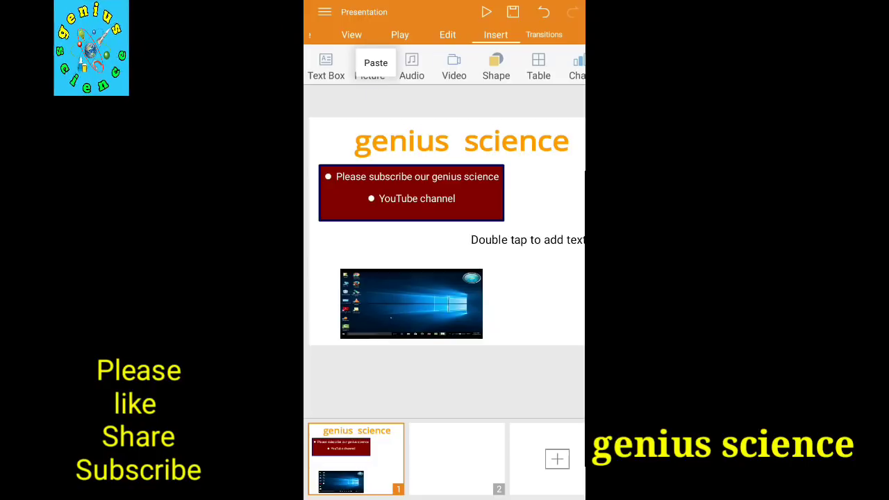
pyautogui.click(414, 97)
pyautogui.click(418, 98)
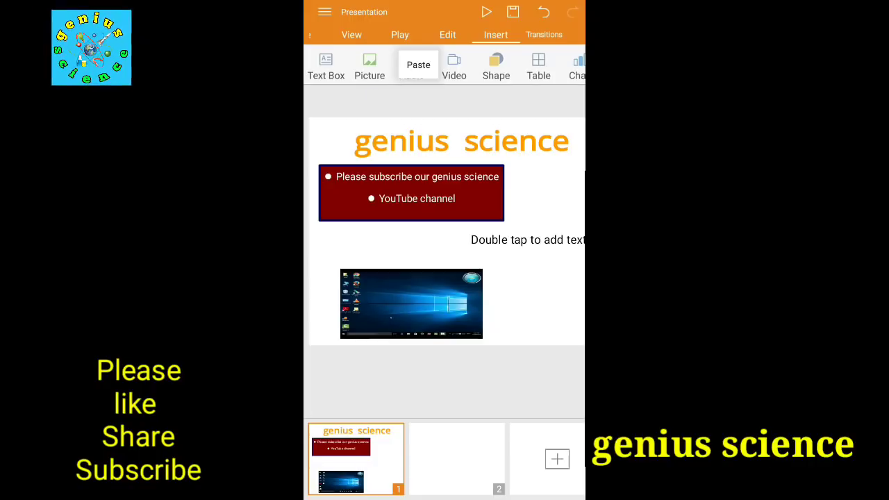
pyautogui.click(417, 63)
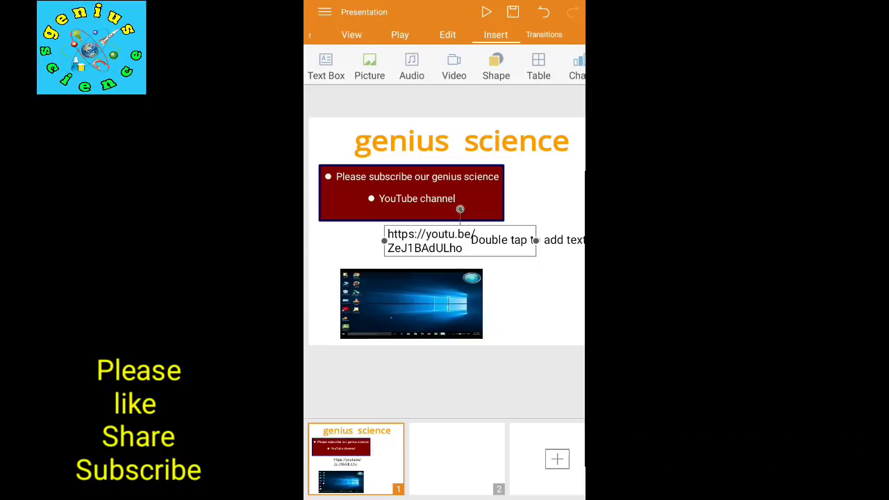
# Delete the pasted link box and bring up the audio options
pyautogui.click(475, 240)
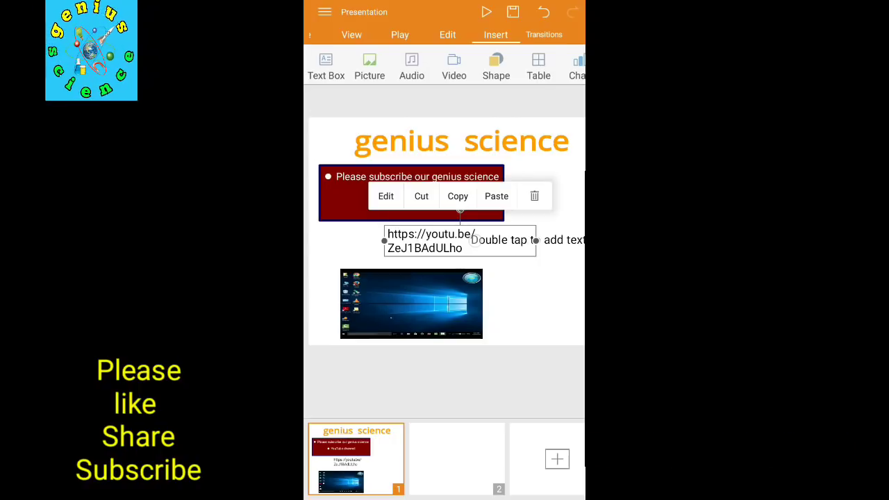
pyautogui.click(533, 195)
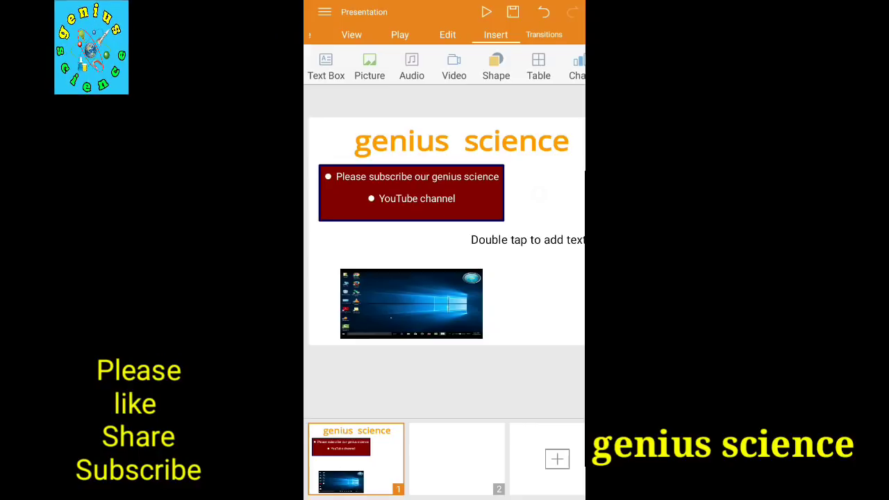
pyautogui.click(412, 67)
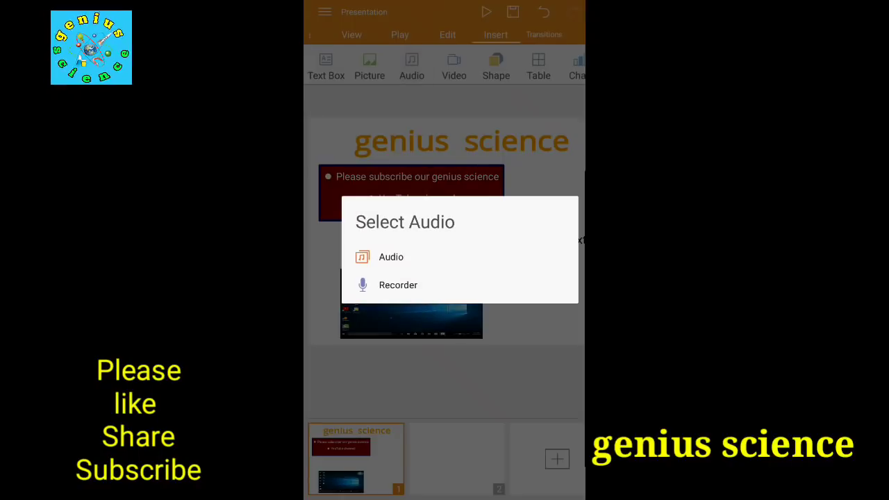
# Cancel the Audio and Video insertion dialogs without adding anything
pyautogui.click(391, 257)
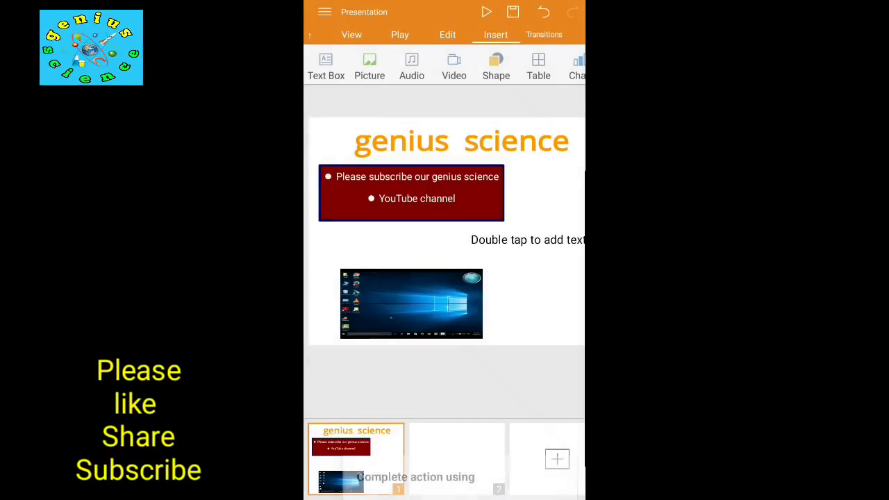
pyautogui.click(560, 306)
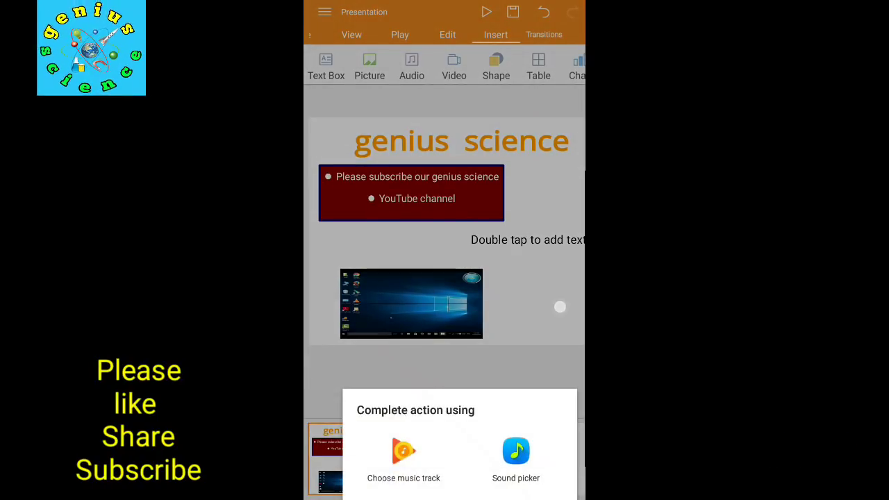
pyautogui.click(455, 68)
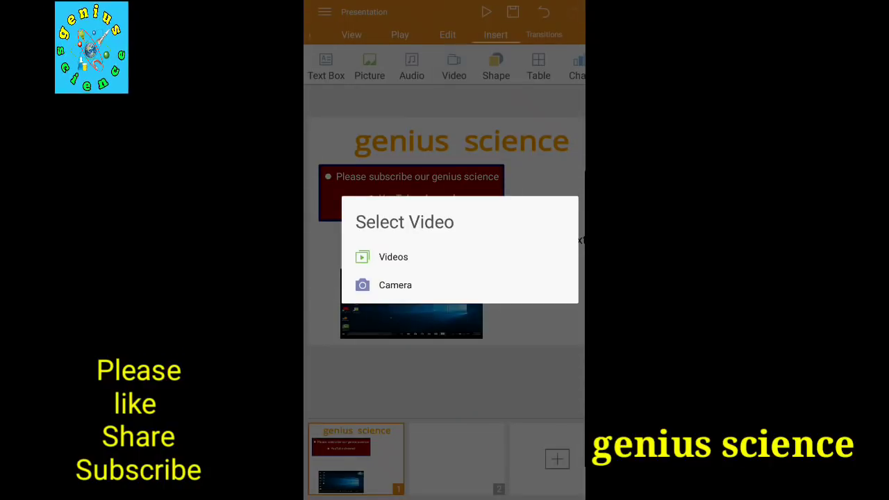
pyautogui.click(562, 314)
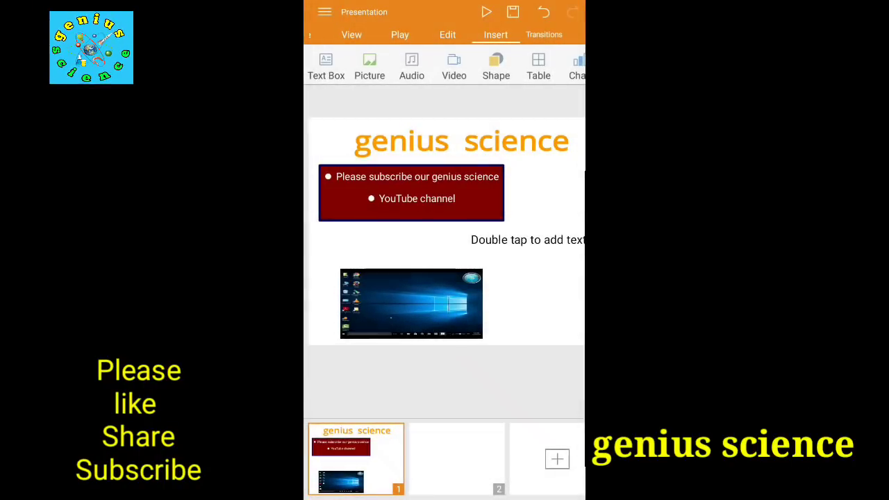
# Insert a banner shape and place it beside the screenshot, now under the red box
pyautogui.click(495, 67)
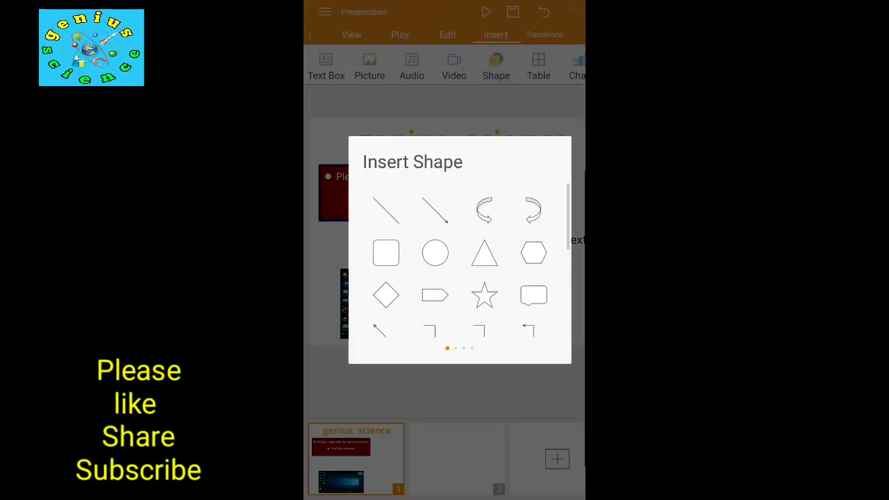
pyautogui.scroll(-5, 460, 267)
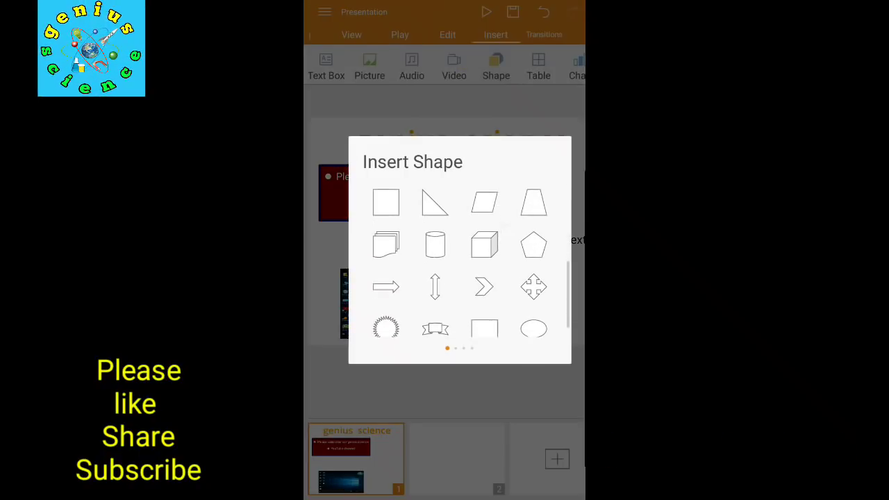
pyautogui.click(435, 307)
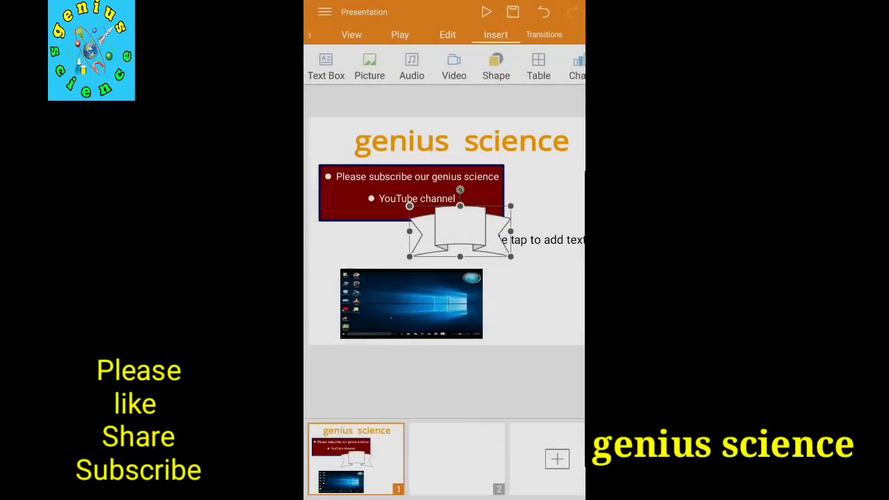
pyautogui.moveTo(469, 219); pyautogui.dragTo(549, 283)
pyautogui.click(438, 296)
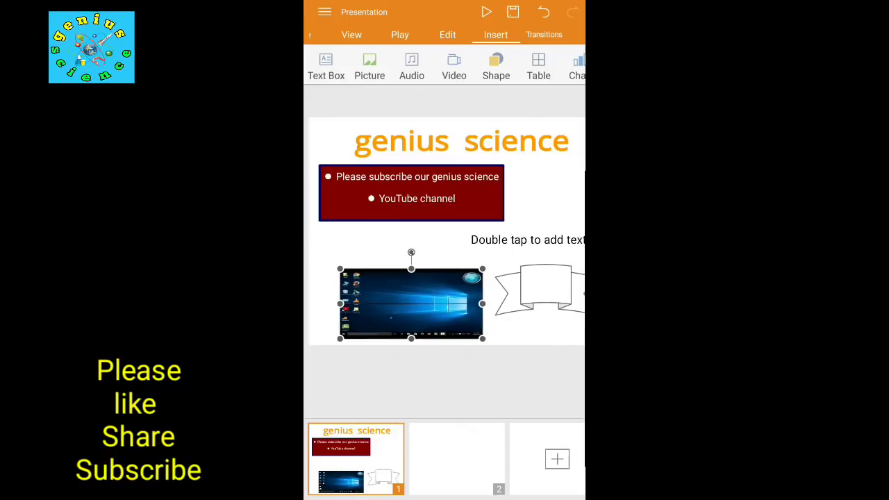
pyautogui.moveTo(429, 305); pyautogui.dragTo(403, 262)
pyautogui.click(551, 283)
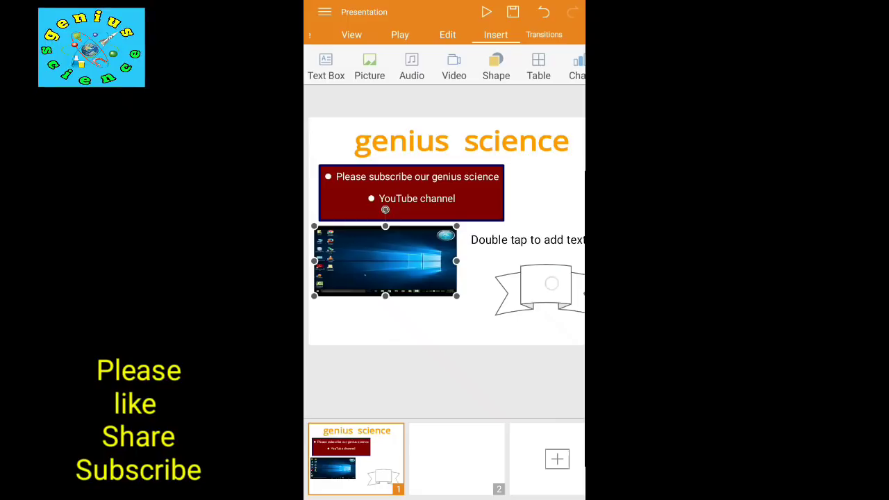
pyautogui.moveTo(561, 283); pyautogui.dragTo(535, 285)
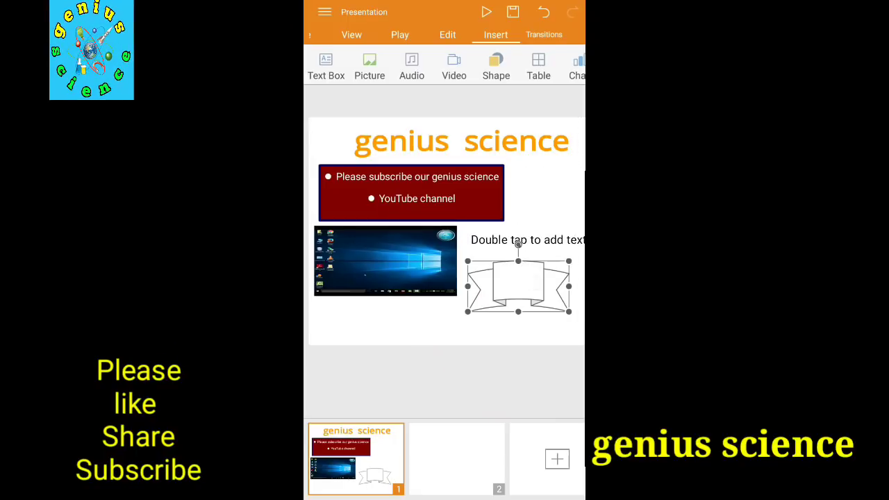
# Type 'Wel Come' into the ribbon banner shape and exit text editing
pyautogui.doubleClick(519, 278)
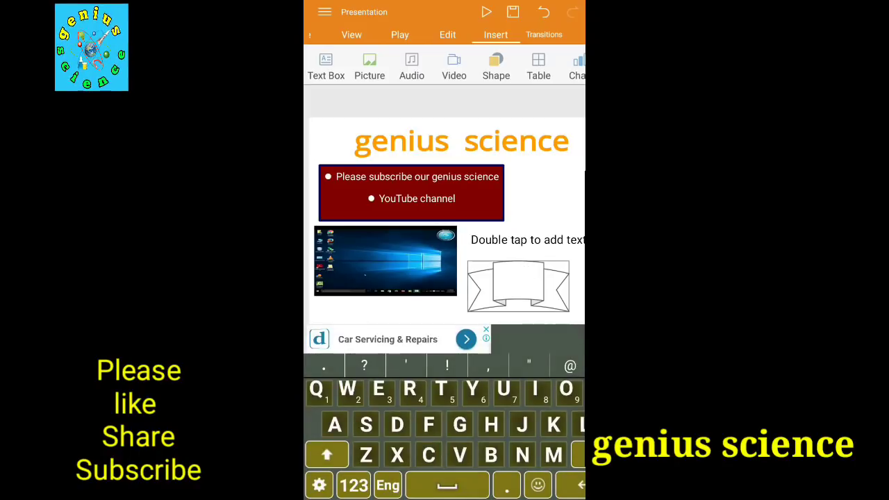
pyautogui.write('We')
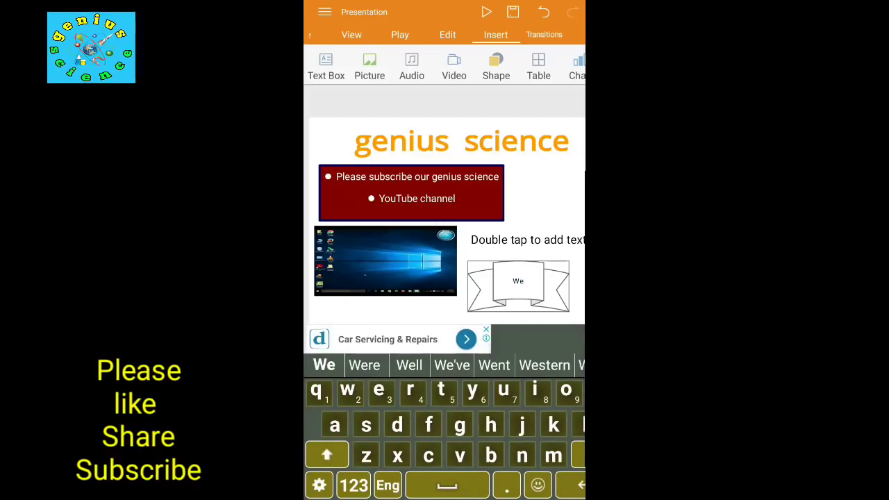
pyautogui.write('l')
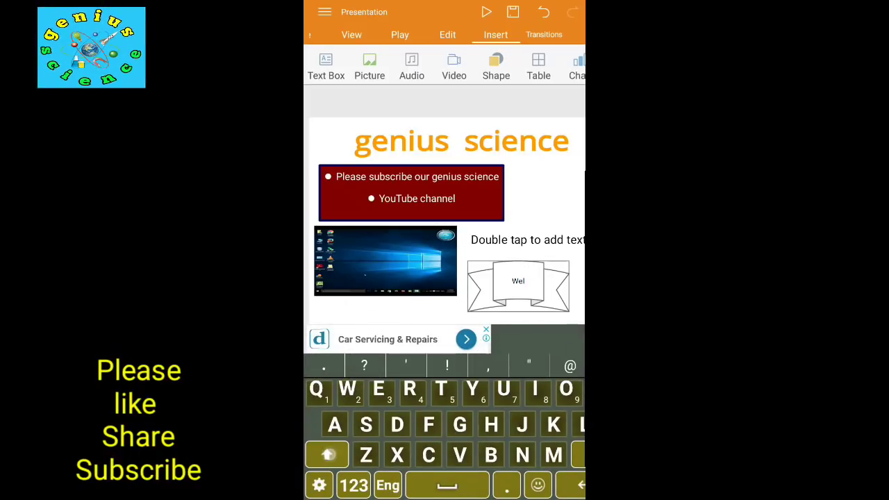
pyautogui.write(' Com')
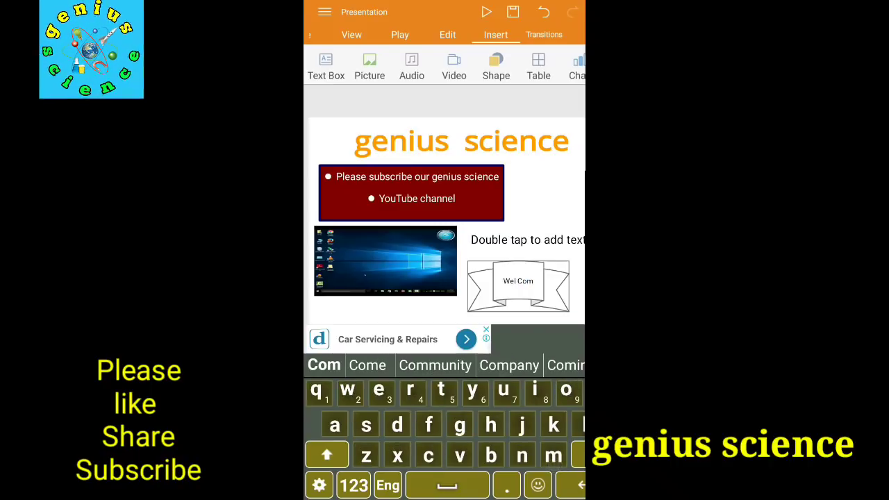
pyautogui.write('e')
pyautogui.press('Escape')
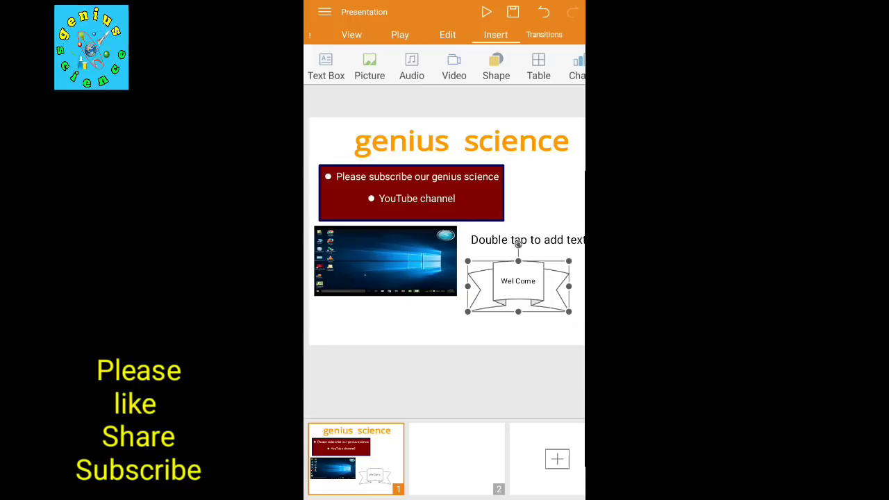
pyautogui.click(527, 281)
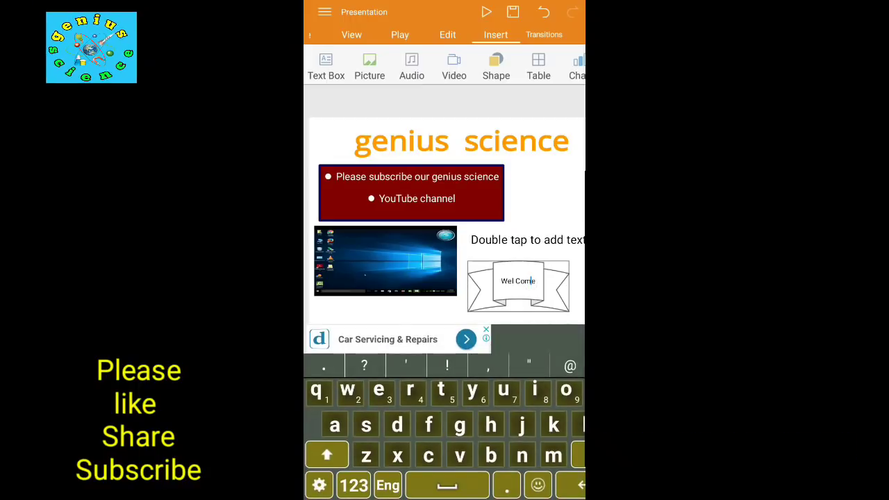
pyautogui.click(447, 34)
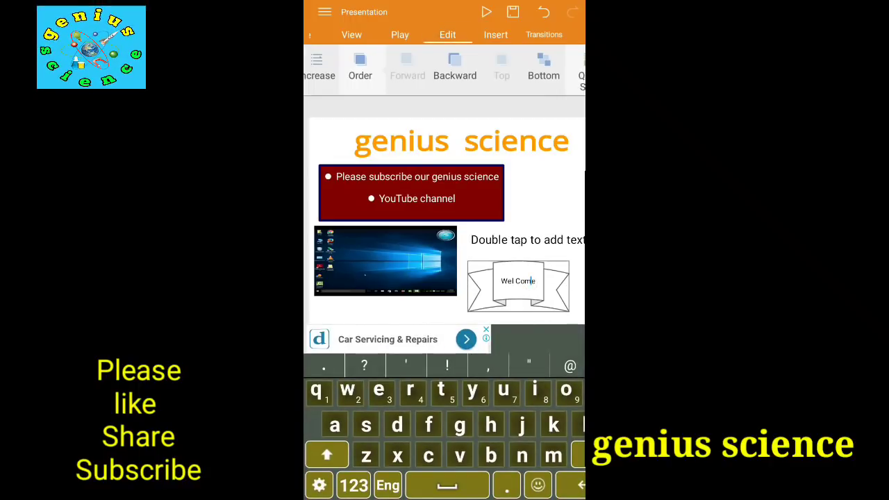
pyautogui.moveTo(415, 75); pyautogui.dragTo(519, 79)
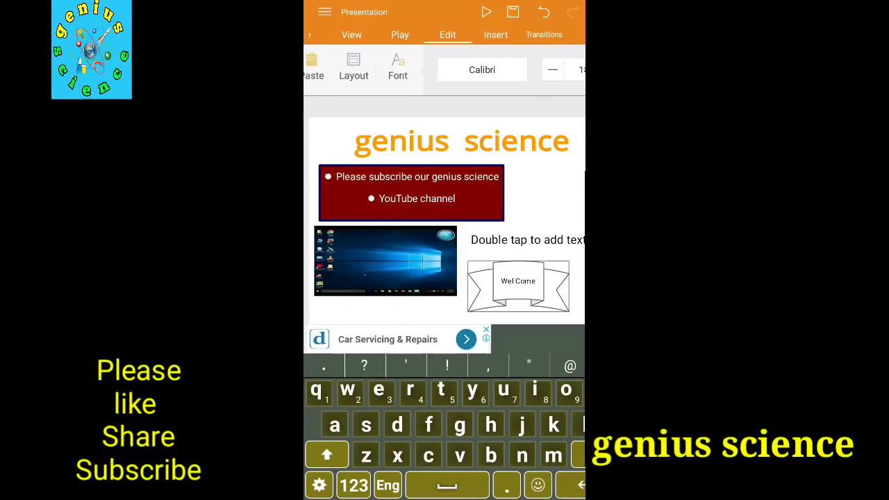
pyautogui.moveTo(505, 80); pyautogui.dragTo(375, 80)
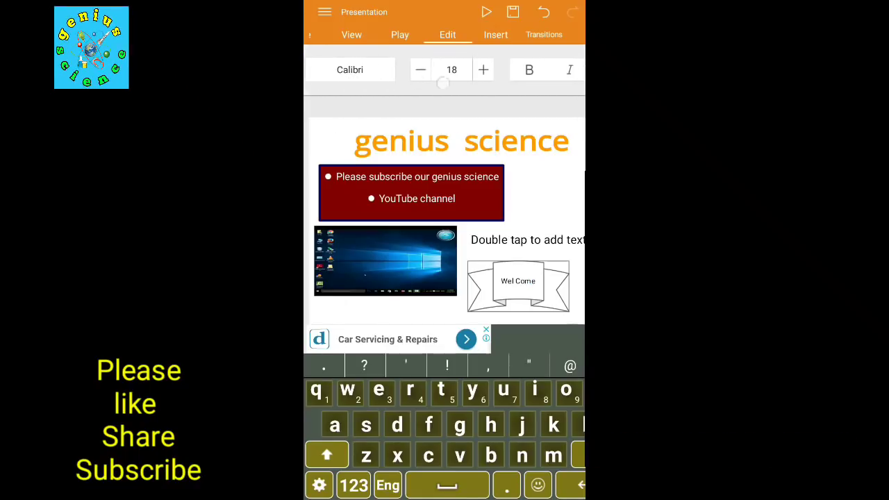
pyautogui.moveTo(443, 80); pyautogui.dragTo(576, 80)
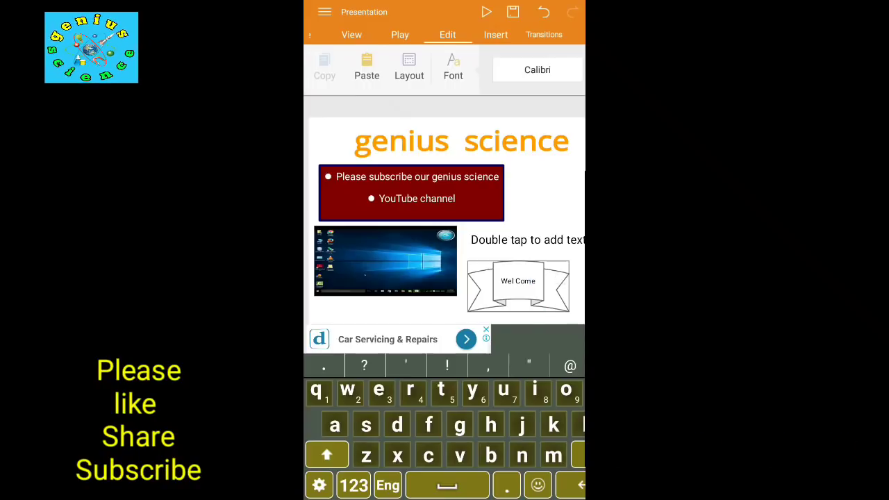
pyautogui.click(536, 280)
pyautogui.click(536, 280)
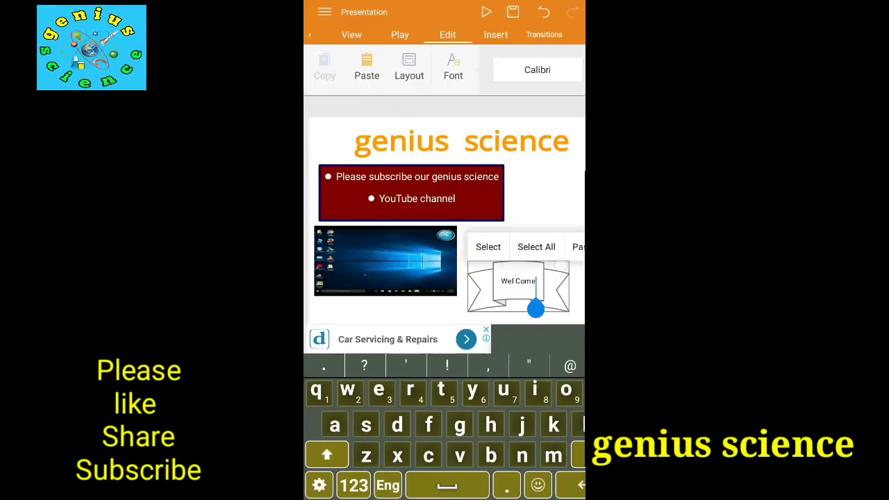
pyautogui.click(442, 307)
pyautogui.click(440, 308)
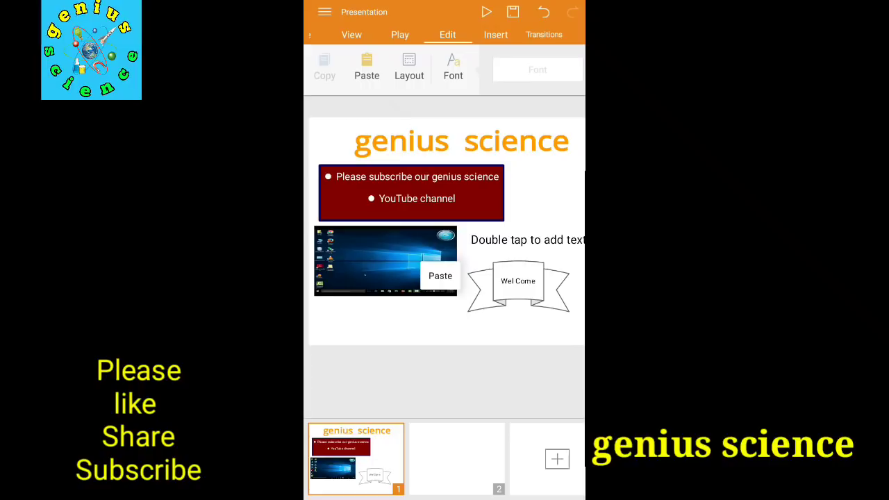
# Make the banner's Wel Come text yellow from the font colour palette
pyautogui.click(560, 286)
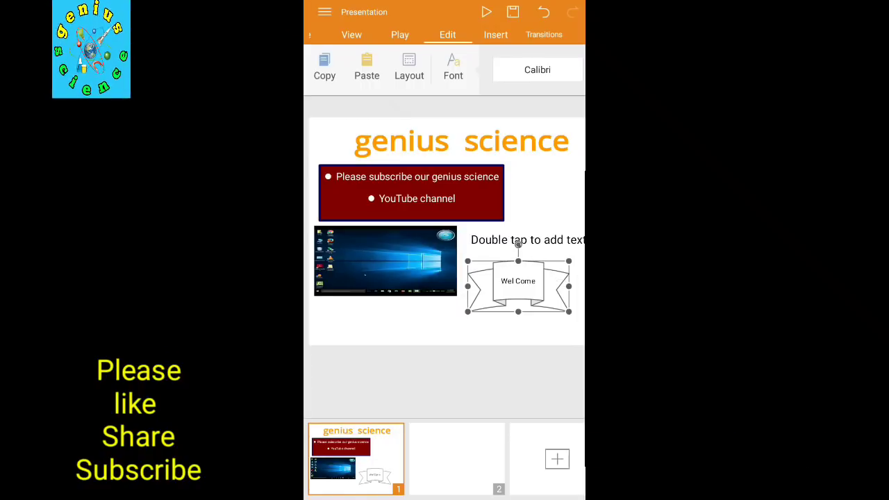
pyautogui.click(453, 67)
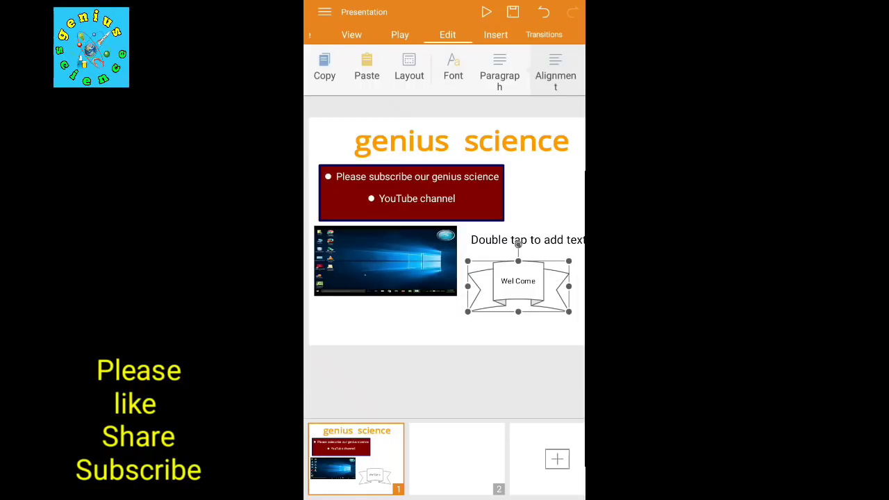
pyautogui.hscroll(5, 444, 69)
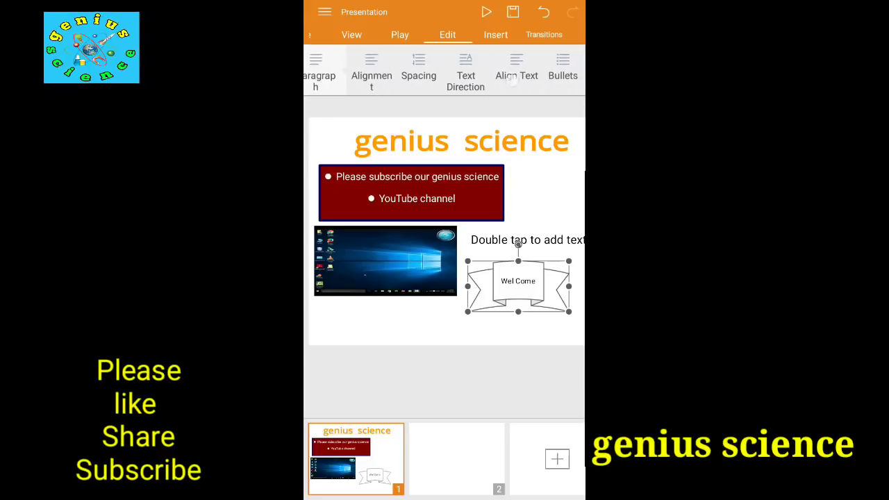
pyautogui.hscroll(2, 444, 70)
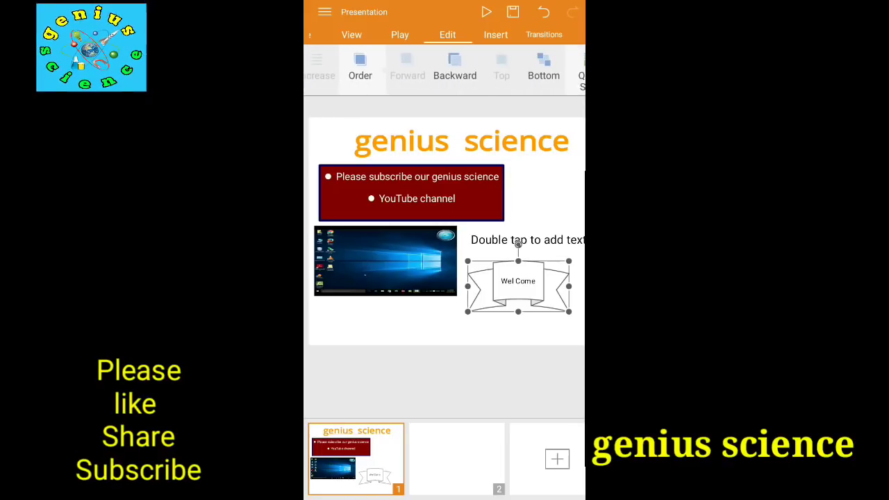
pyautogui.hscroll(-10, 444, 69)
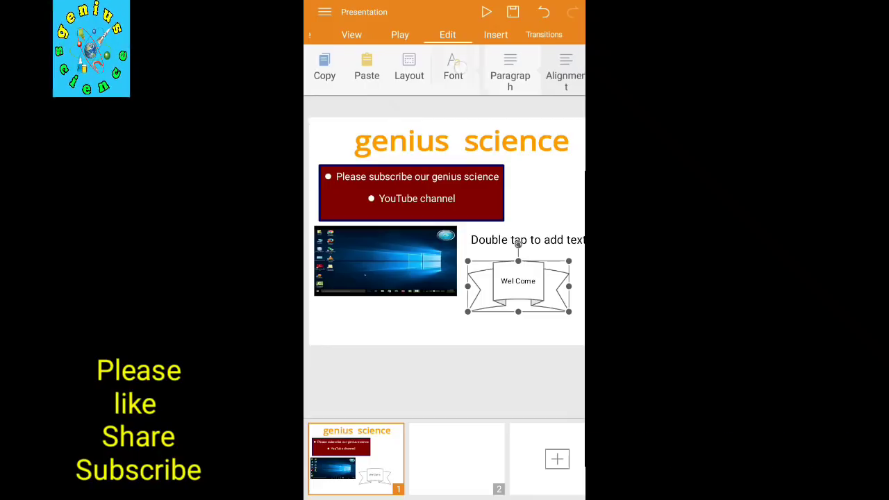
pyautogui.click(453, 67)
pyautogui.hscroll(3, 444, 69)
pyautogui.hscroll(-1, 444, 69)
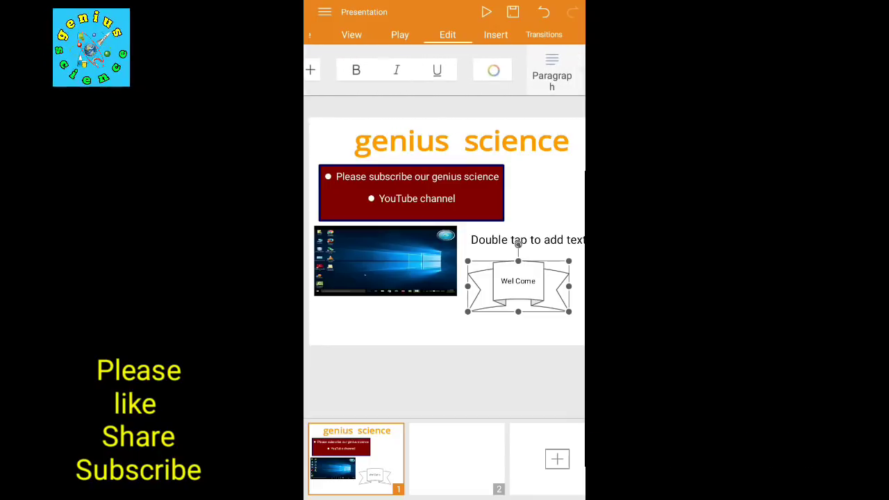
pyautogui.click(493, 70)
pyautogui.click(428, 111)
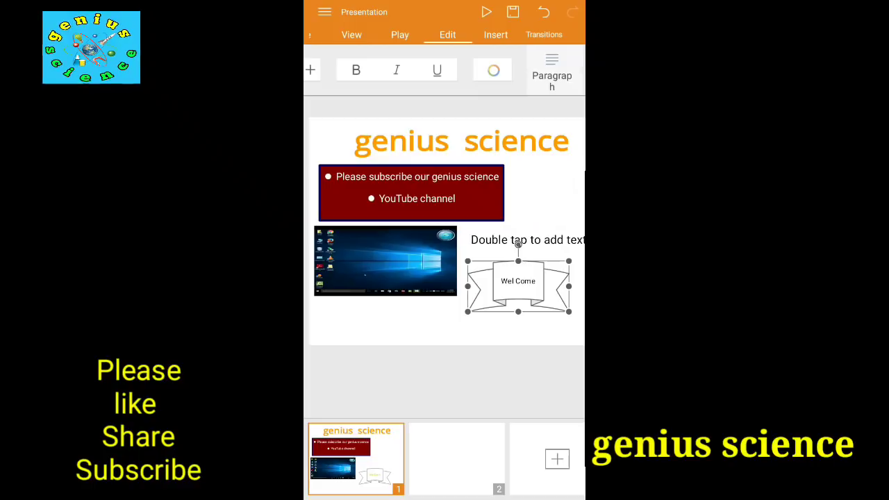
# Set the banner text font size to 20
pyautogui.hscroll(-3, 444, 70)
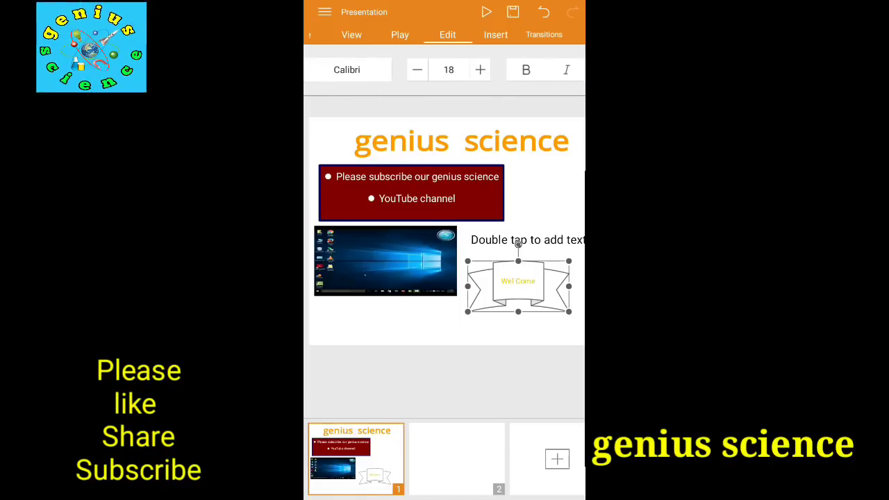
pyautogui.click(450, 70)
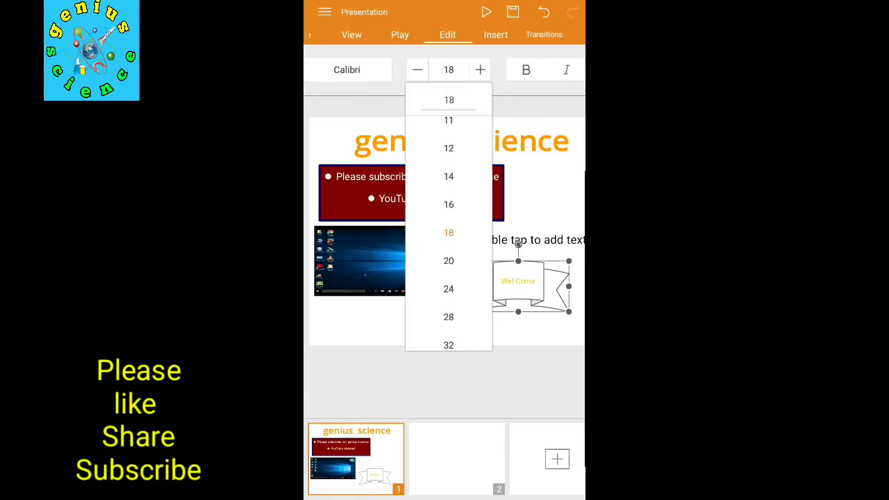
pyautogui.click(448, 261)
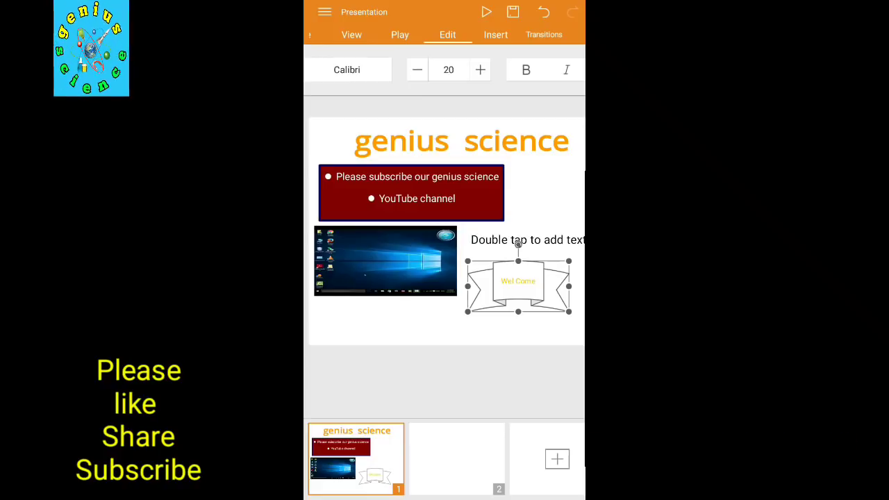
pyautogui.hscroll(2, 445, 70)
pyautogui.hscroll(5, 444, 69)
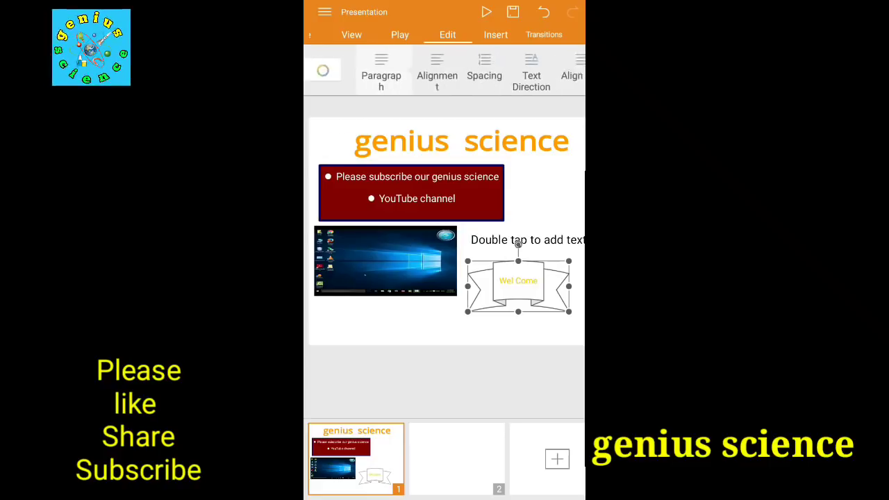
pyautogui.hscroll(5, 445, 69)
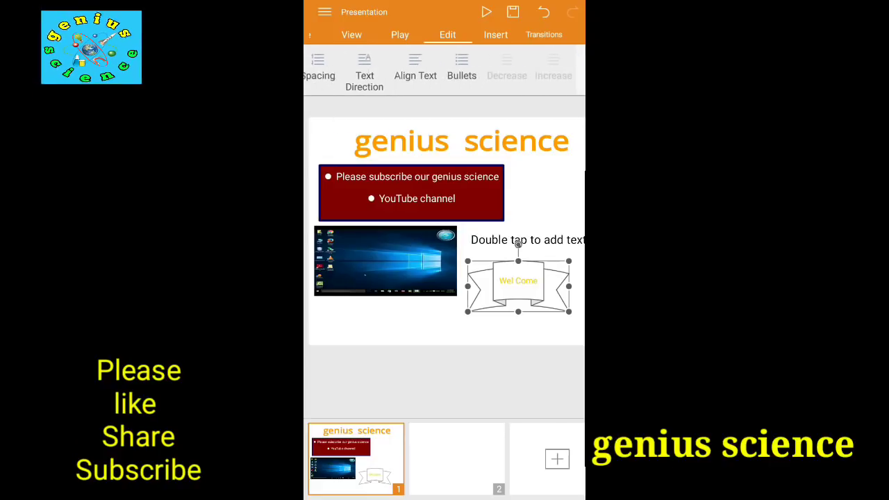
pyautogui.hscroll(2, 445, 70)
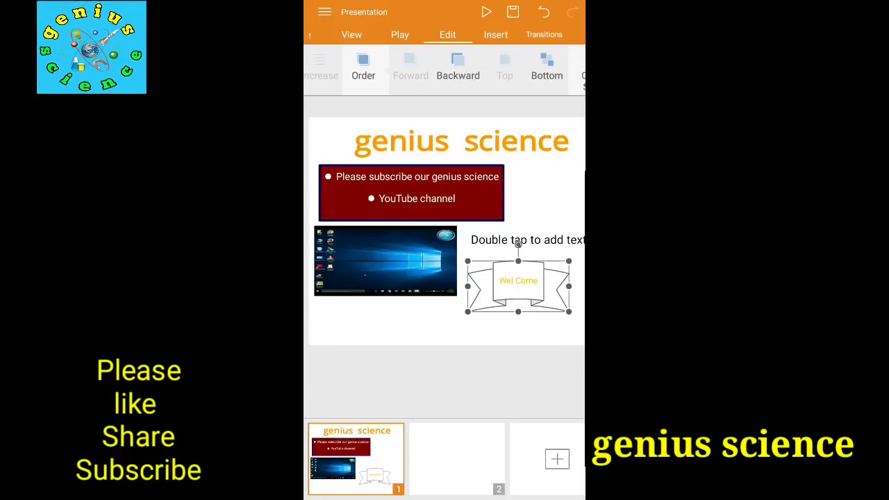
# Give the banner an orange fill via Quick Style after trying yellow and blue
pyautogui.click(582, 76)
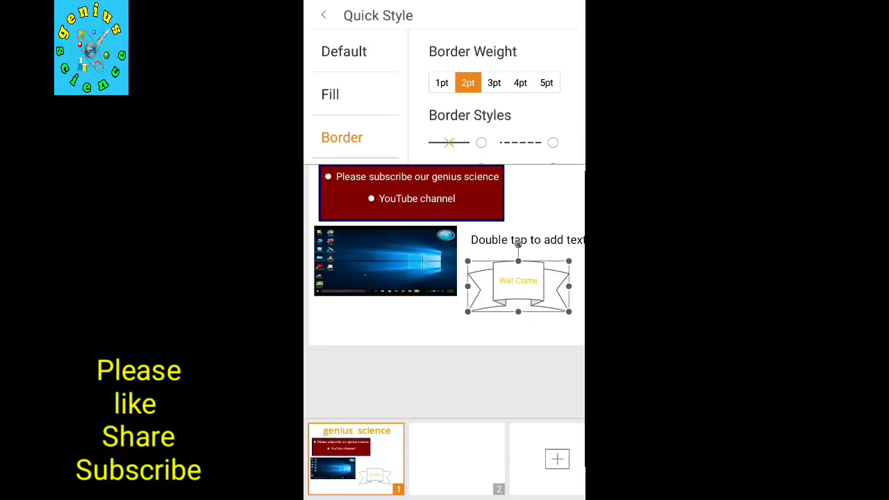
pyautogui.click(358, 94)
pyautogui.click(577, 134)
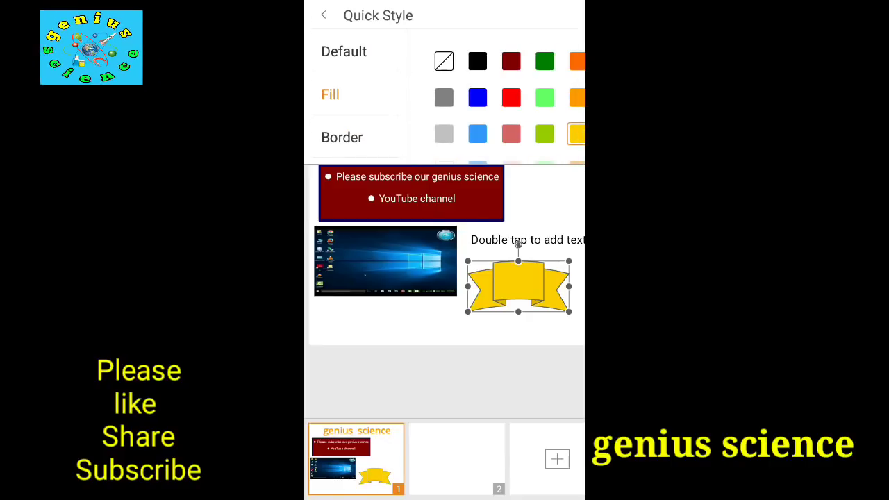
pyautogui.click(477, 97)
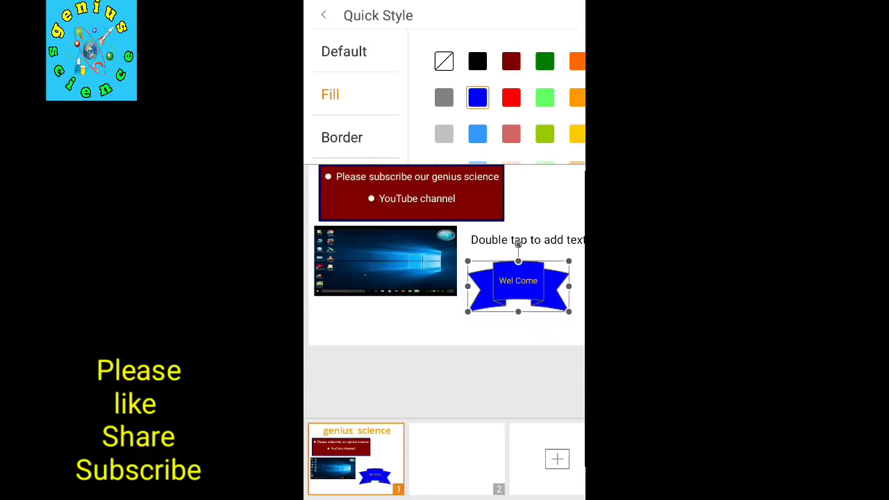
pyautogui.click(577, 61)
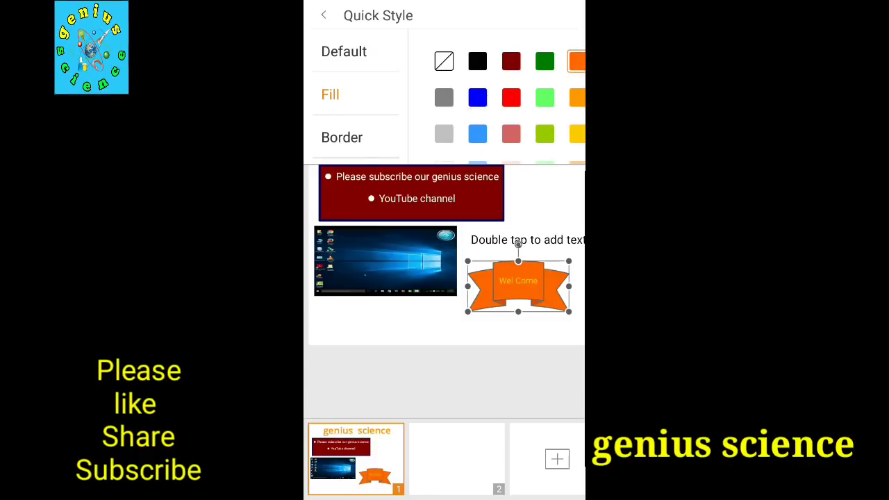
pyautogui.click(422, 318)
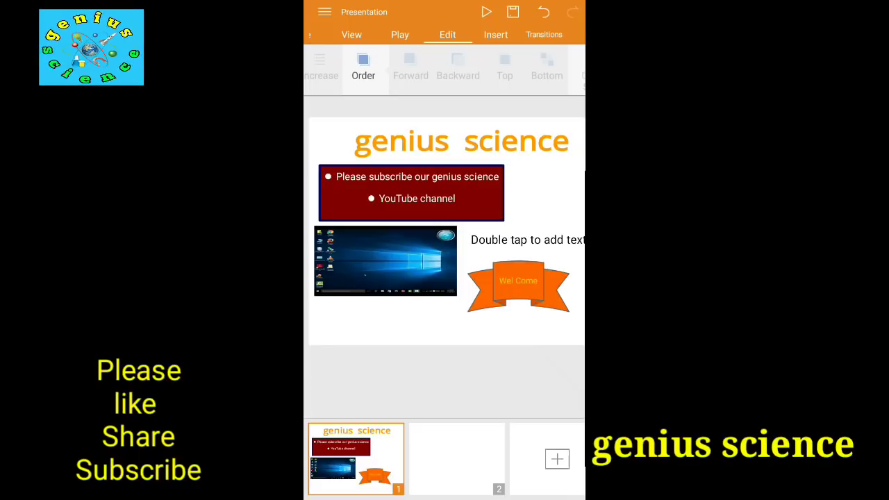
# Apply Checkerboard to slide 1 after previewing Push, Shape, Random Bars, Uncover and Cover
pyautogui.click(544, 34)
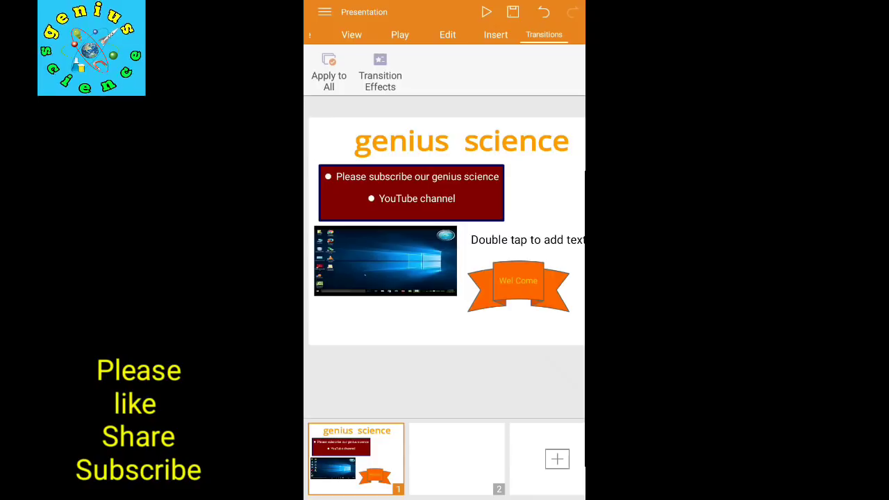
pyautogui.click(380, 69)
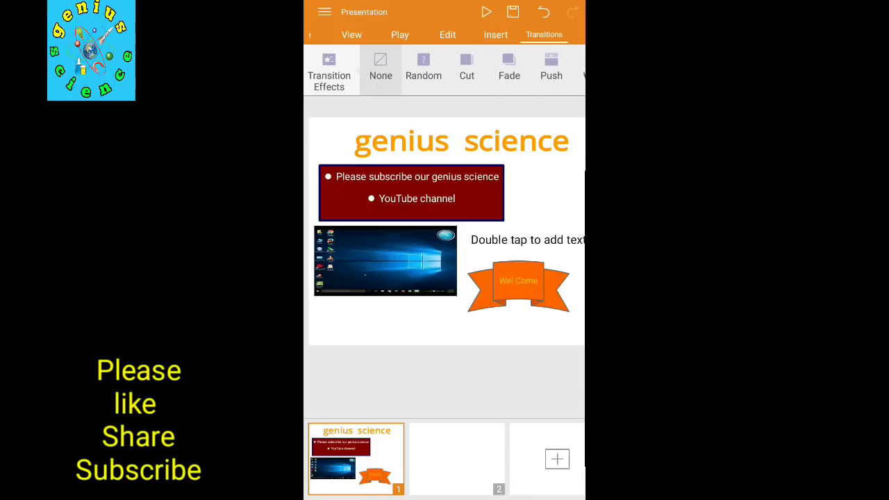
pyautogui.click(551, 69)
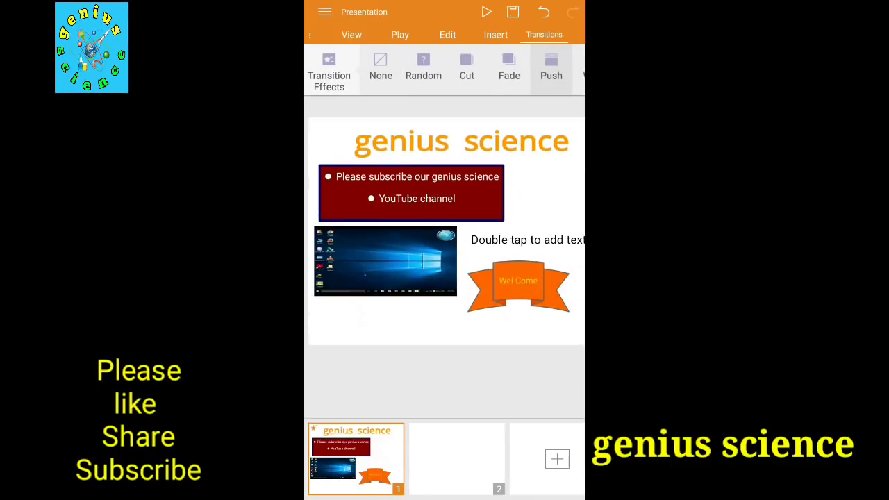
pyautogui.moveTo(556, 70); pyautogui.dragTo(305, 69)
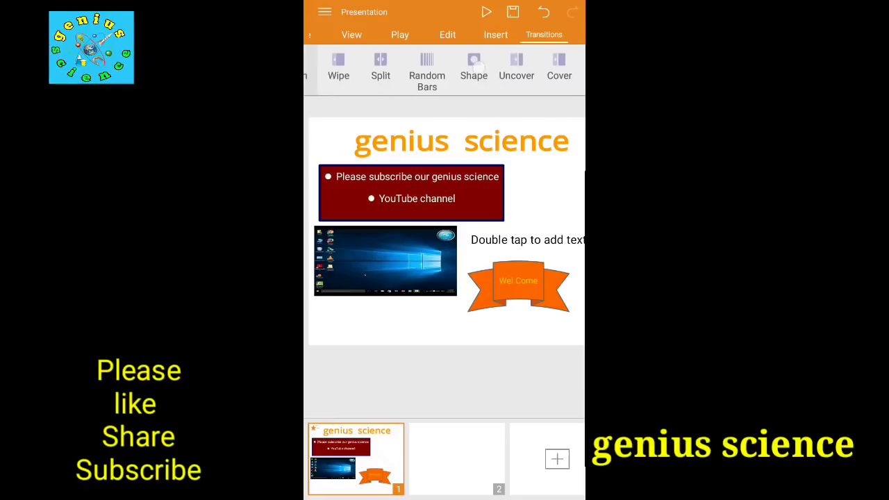
pyautogui.click(473, 69)
pyautogui.click(426, 69)
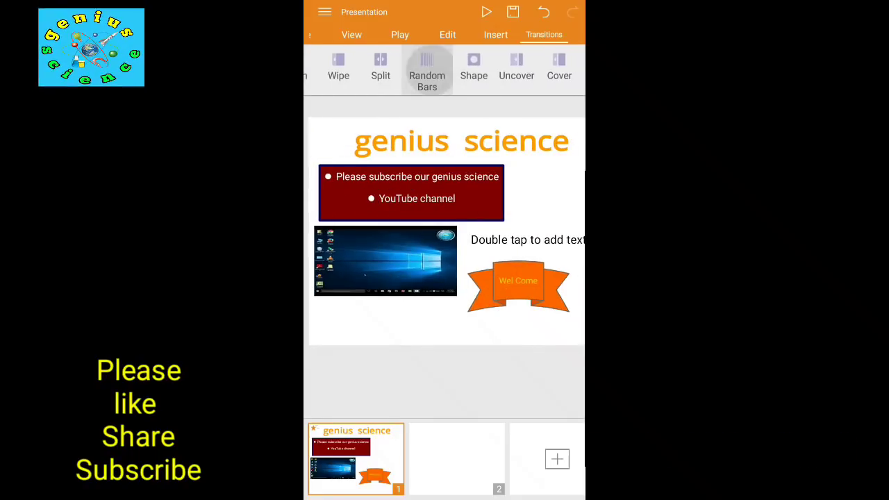
pyautogui.click(516, 70)
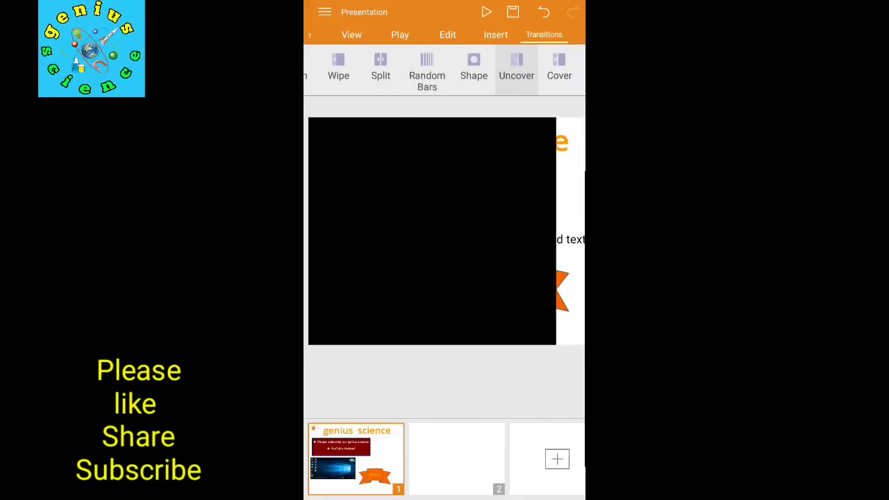
pyautogui.click(559, 69)
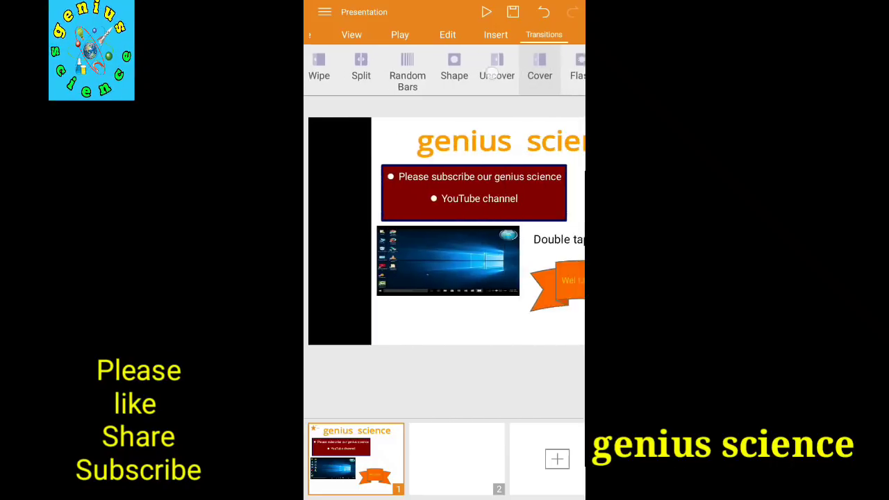
pyautogui.moveTo(541, 69); pyautogui.dragTo(365, 69)
pyautogui.click(515, 70)
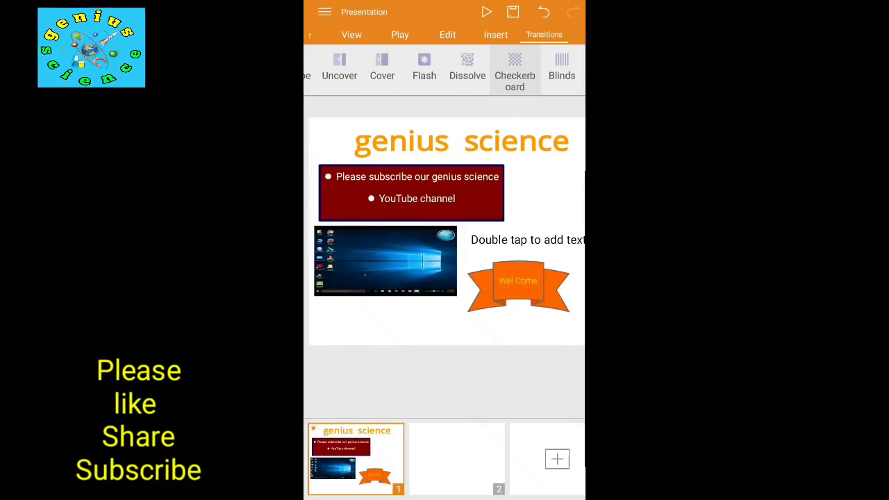
# Switch to slide 2 and back out of the picture gallery without inserting an image
pyautogui.click(455, 450)
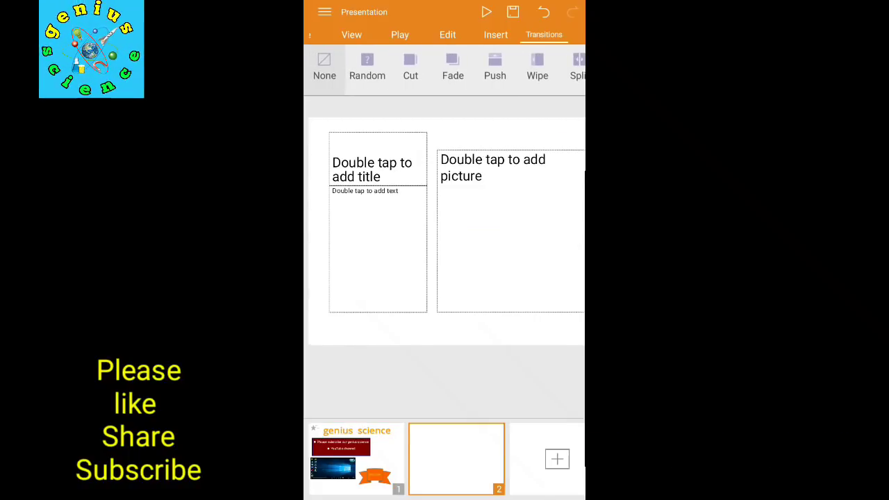
pyautogui.click(495, 178)
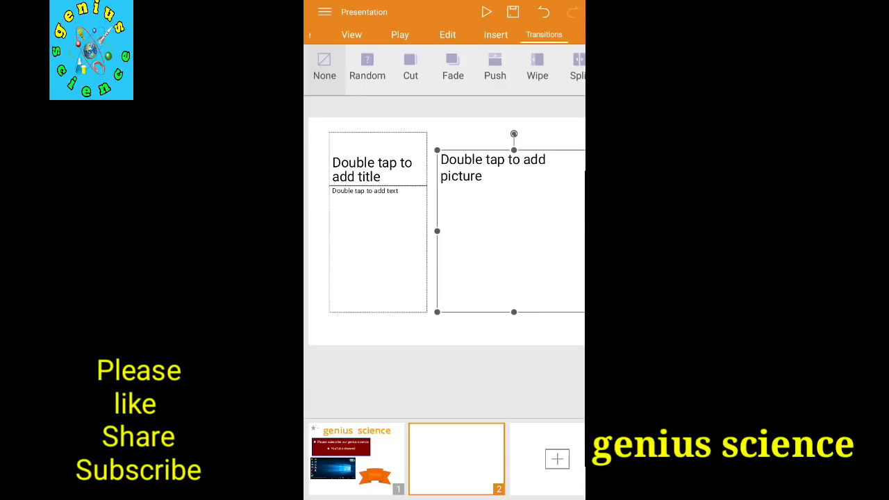
pyautogui.click(500, 174)
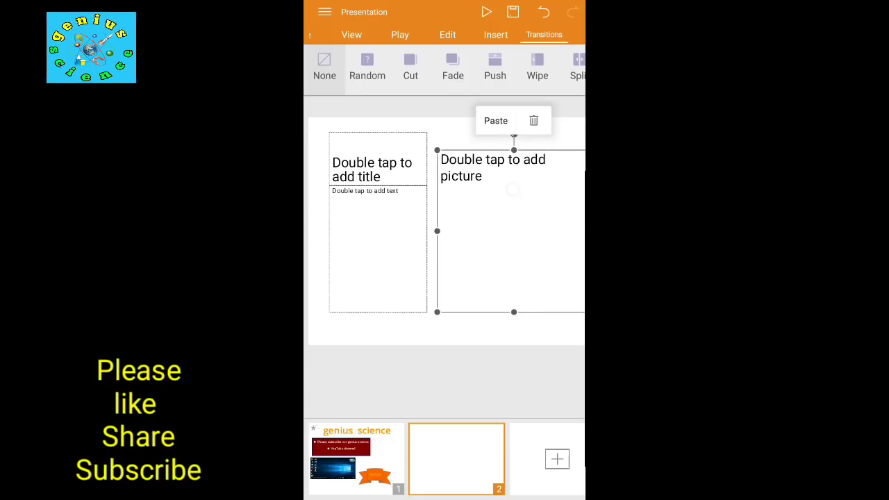
pyautogui.click(518, 203)
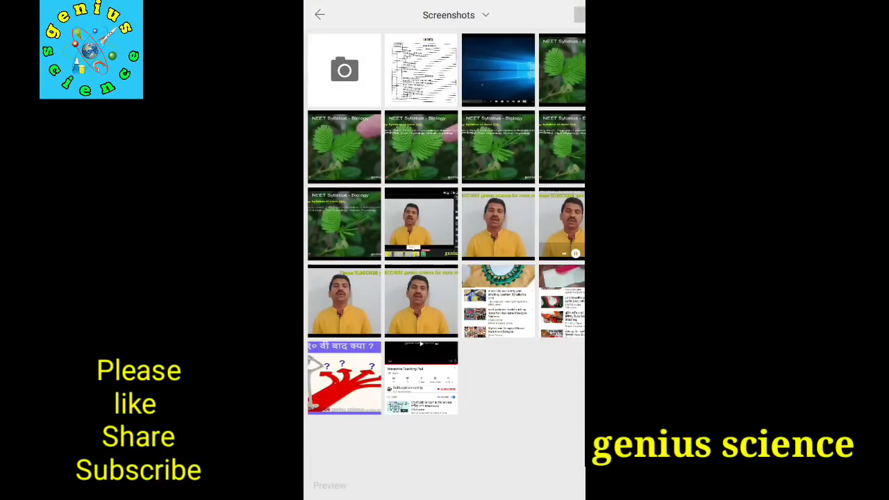
pyautogui.press('Escape')
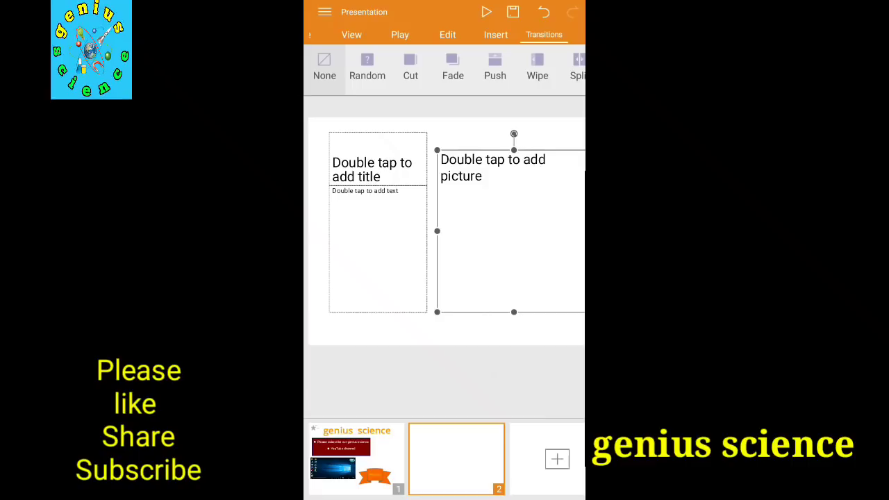
# Type the presenter's name as the slide 2 title and widen the title box
pyautogui.doubleClick(391, 161)
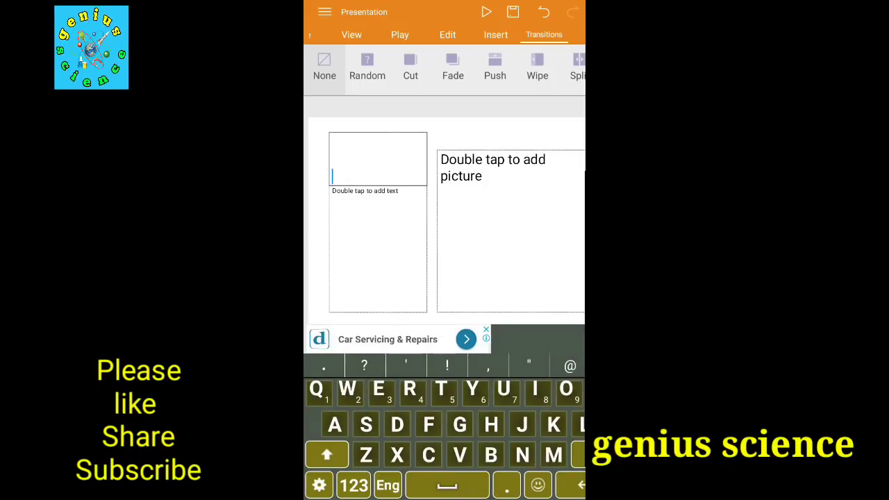
pyautogui.write('Si')
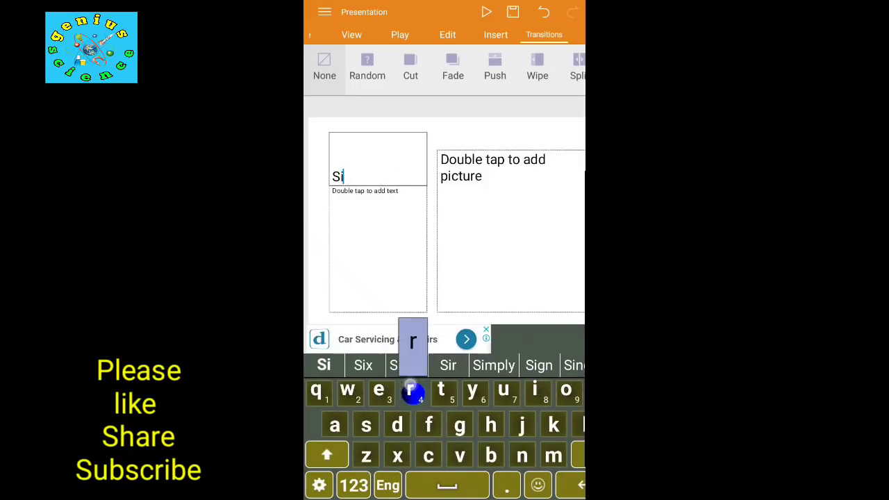
pyautogui.write('rsath')
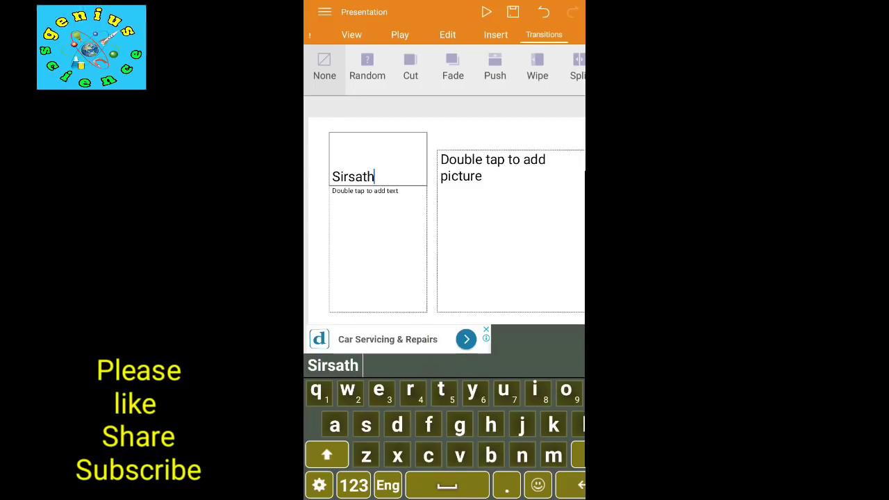
pyautogui.write(' s')
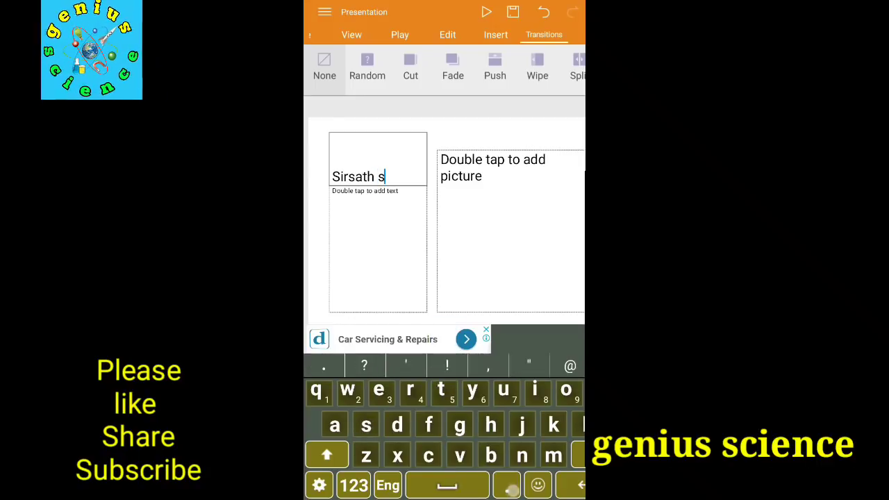
pyautogui.write('. ')
pyautogui.write('S')
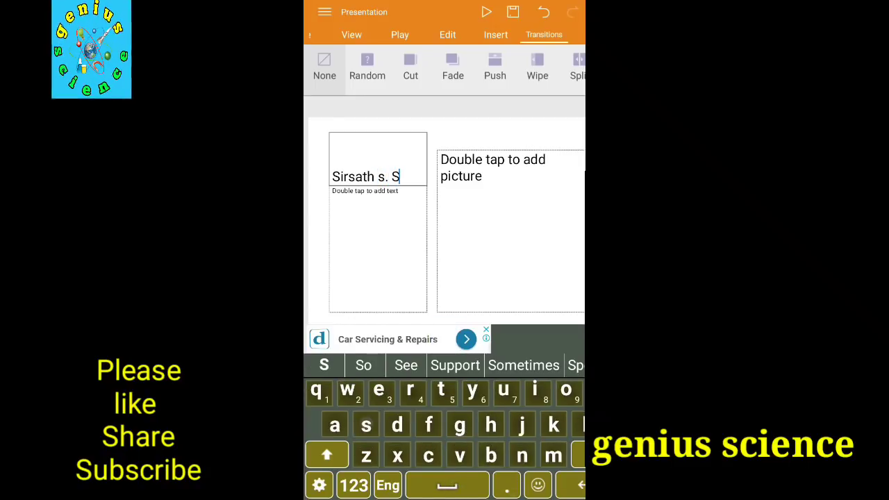
pyautogui.write('.')
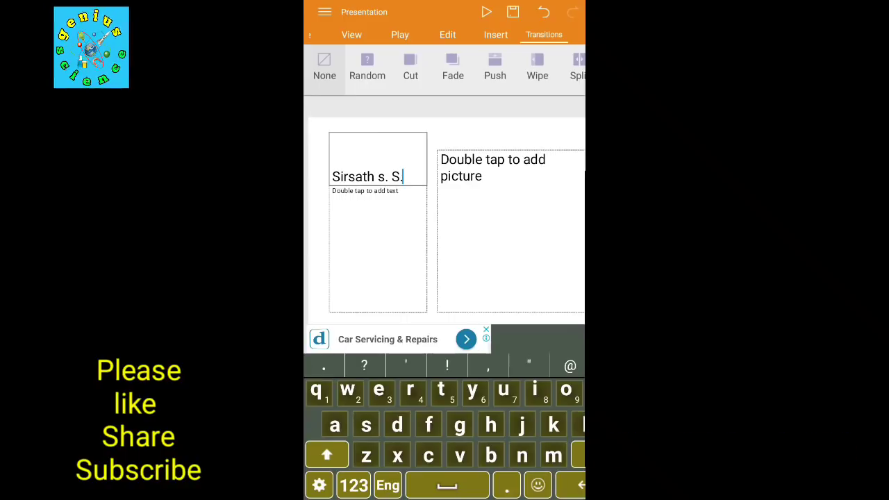
pyautogui.click(402, 177)
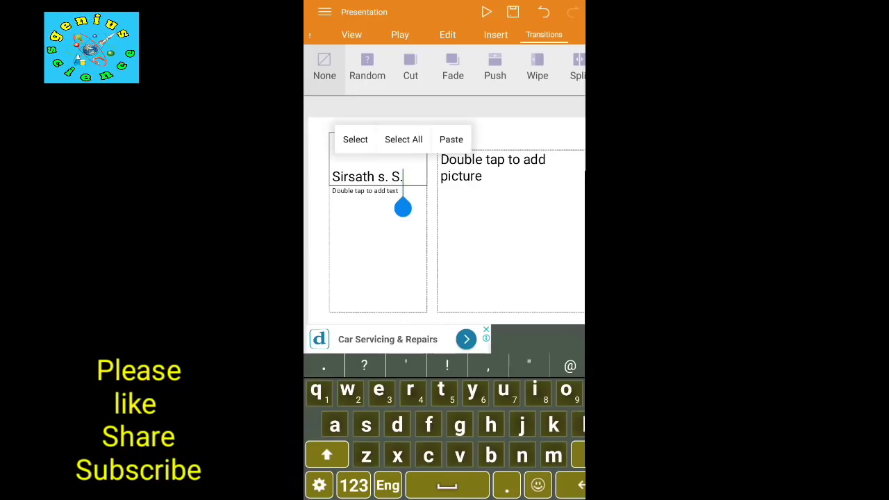
pyautogui.press('Escape')
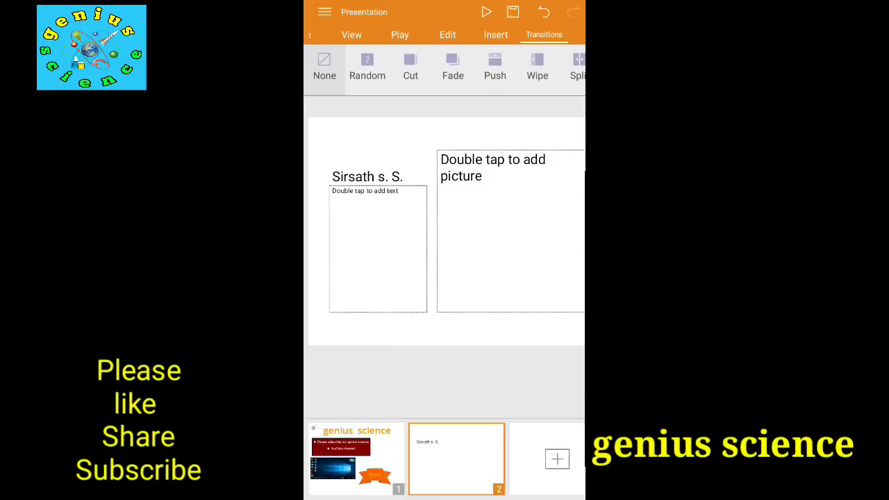
pyautogui.click(377, 222)
pyautogui.click(346, 169)
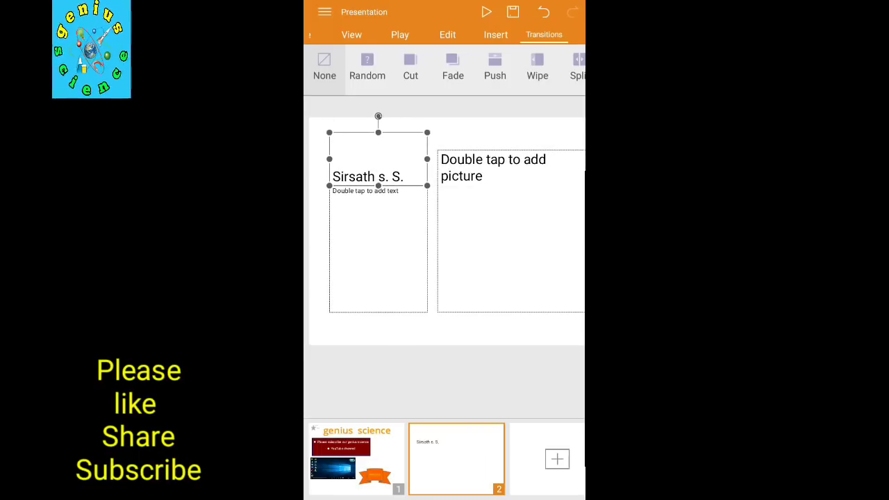
pyautogui.click(497, 159)
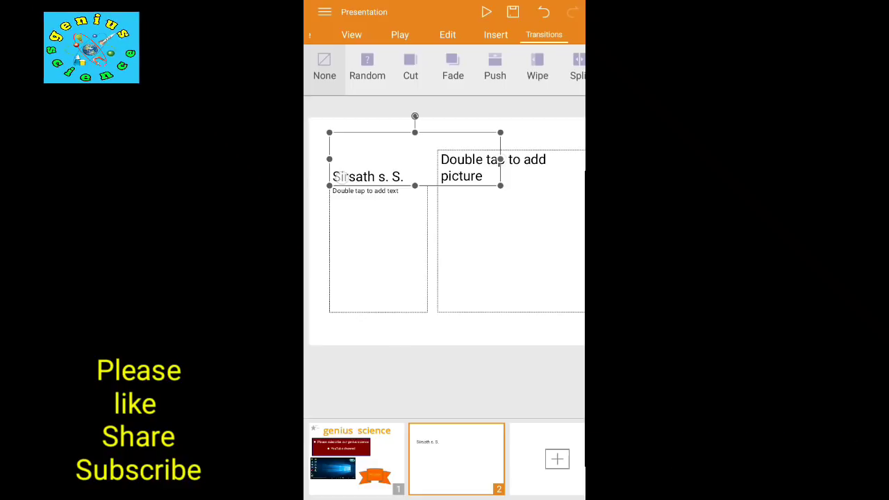
# Edit the title to add the 'Prof' prefix and capitalise both initials
pyautogui.click(340, 177)
pyautogui.click(341, 103)
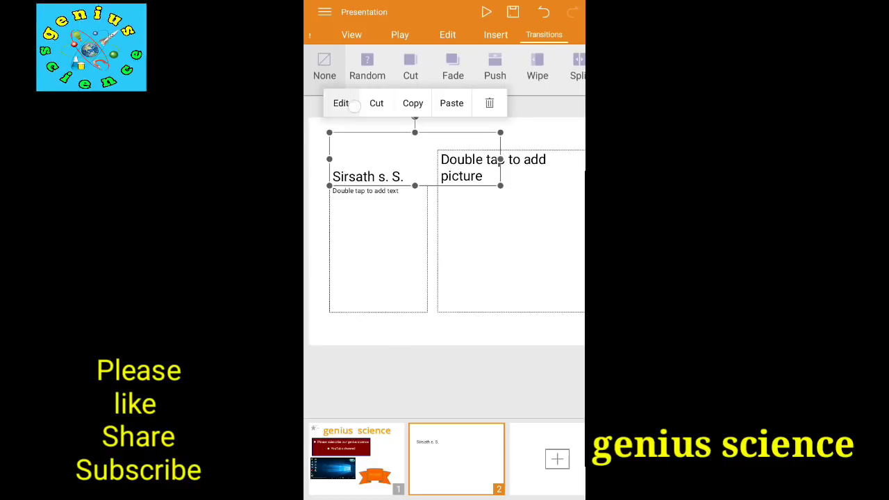
pyautogui.click(334, 177)
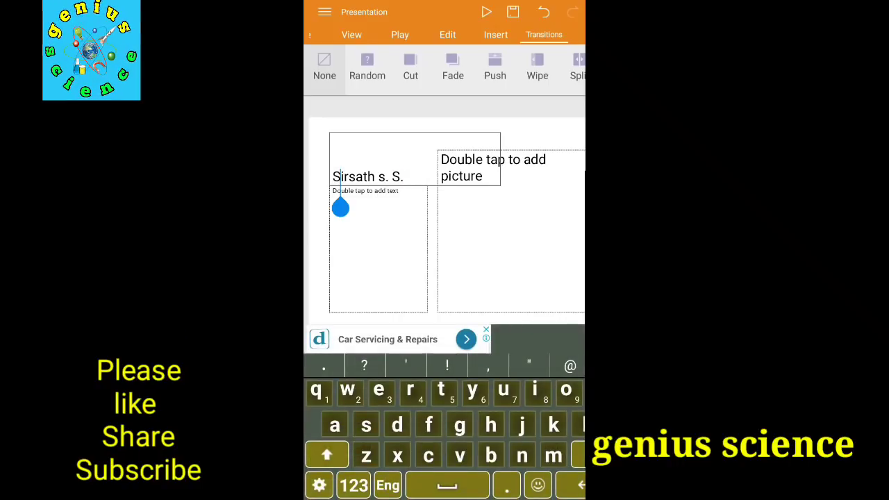
pyautogui.click(334, 177)
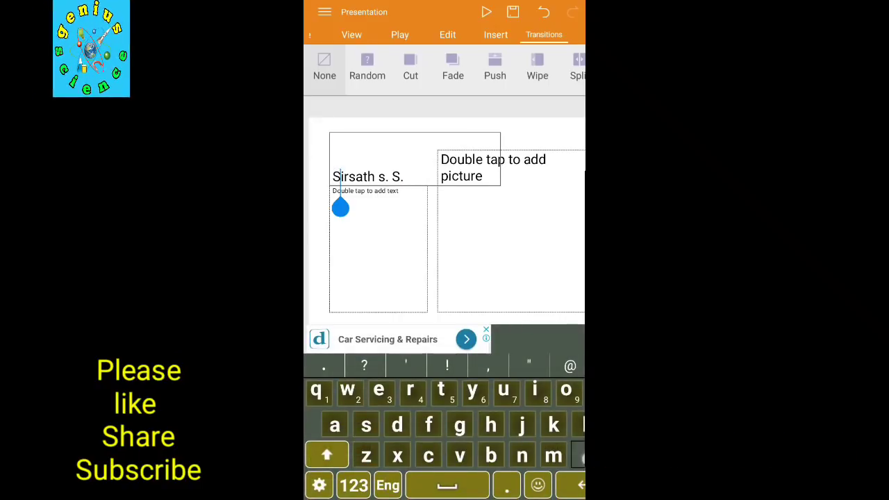
pyautogui.press('BackSpace')
pyautogui.write('P')
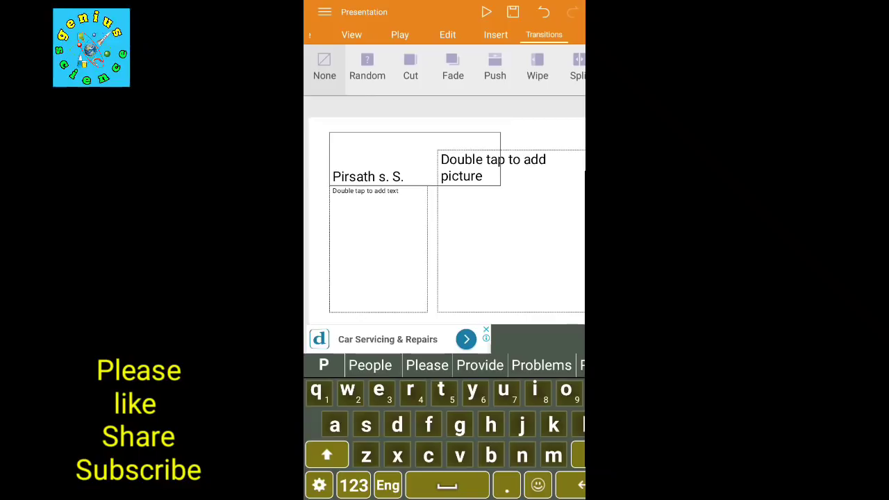
pyautogui.write('rof')
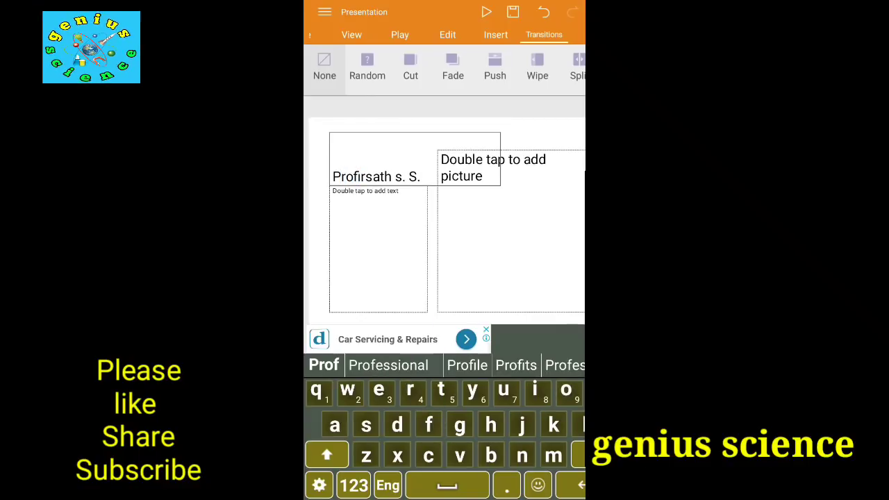
pyautogui.write(' S')
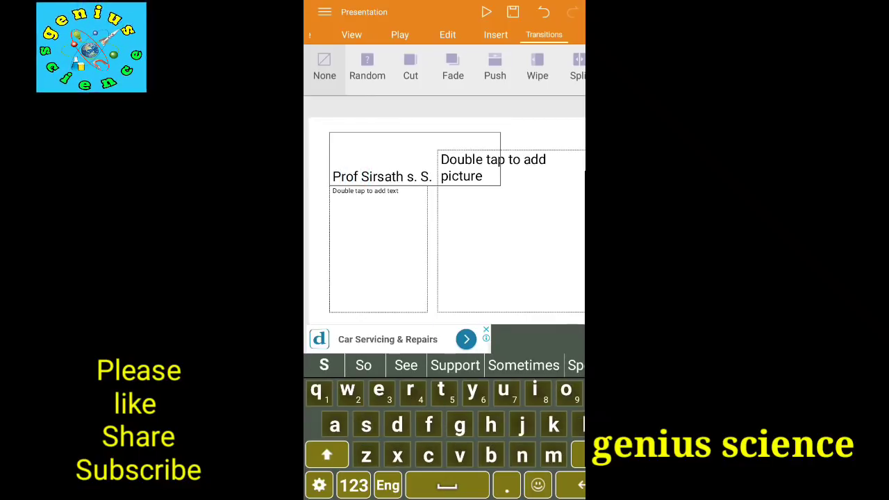
pyautogui.click(413, 176)
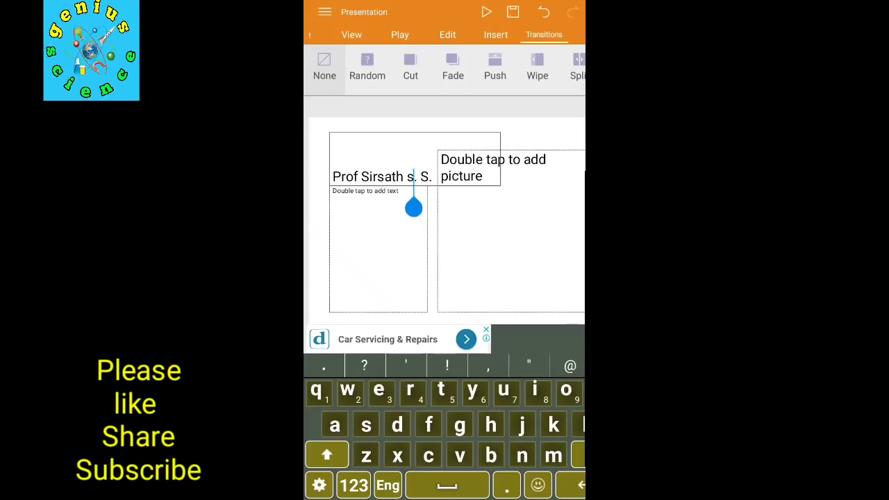
pyautogui.press('BackSpace')
pyautogui.write('S')
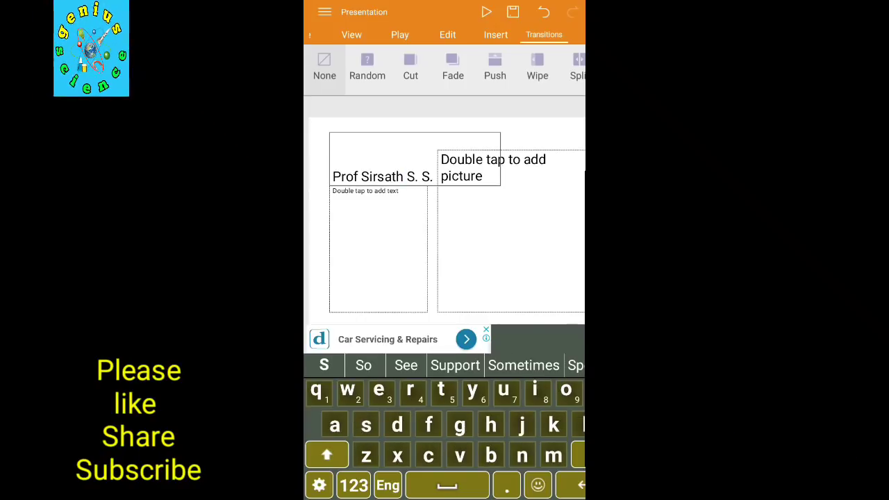
pyautogui.click(431, 177)
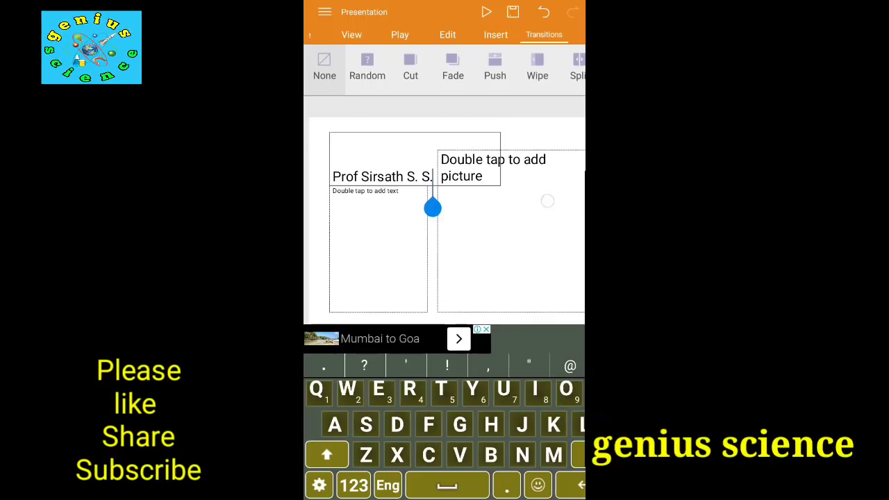
pyautogui.click(547, 201)
# Insert the NEET Syllabus - Biology leaf screenshot into slide 2's picture placeholder
pyautogui.click(534, 221)
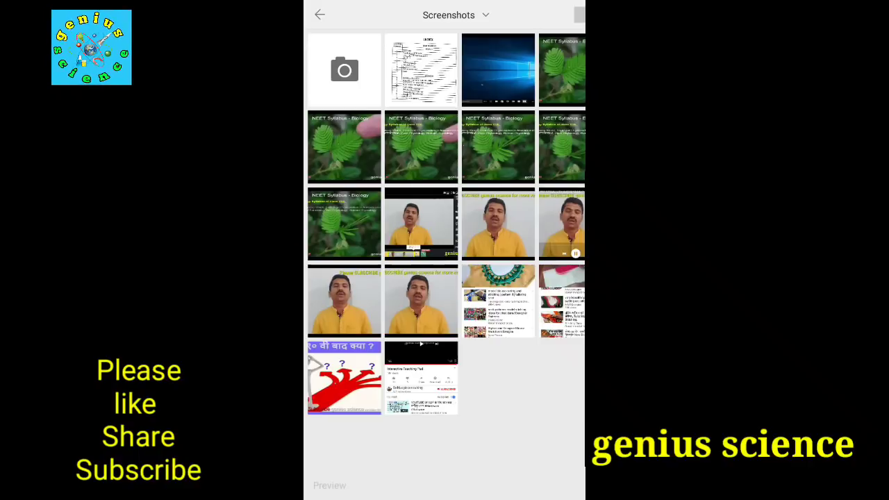
pyautogui.click(344, 146)
pyautogui.click(579, 15)
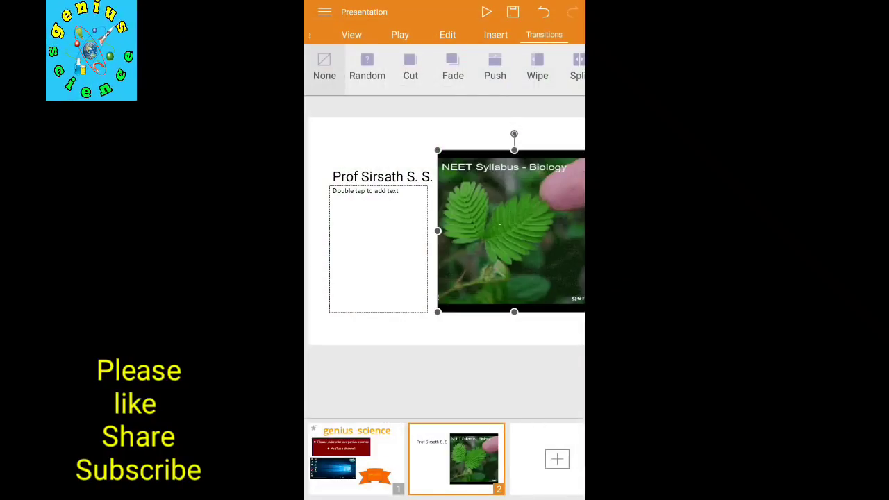
pyautogui.click(378, 249)
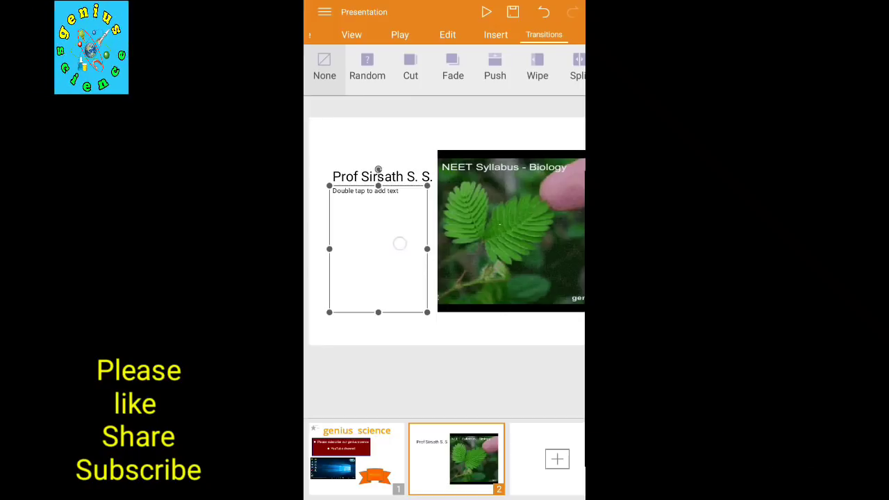
# Type 'World' into the empty text box beneath the 'Prof Sirsath S. S.' title
pyautogui.doubleClick(399, 243)
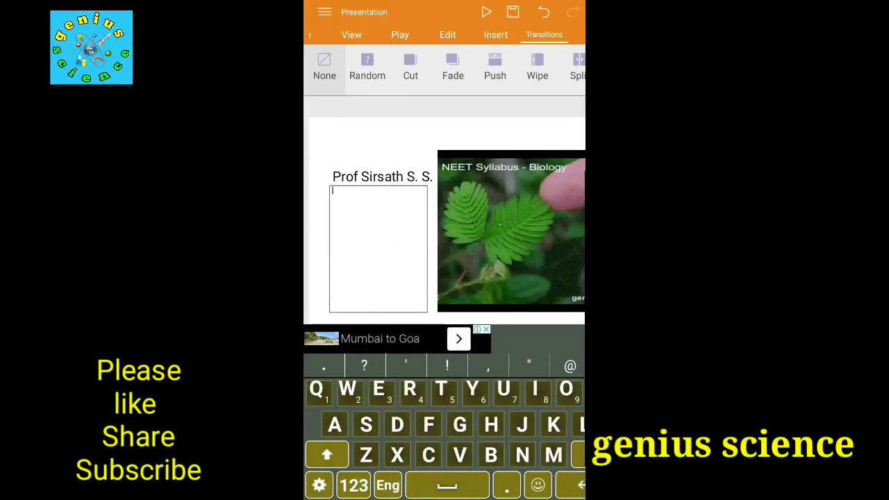
pyautogui.write('Wo')
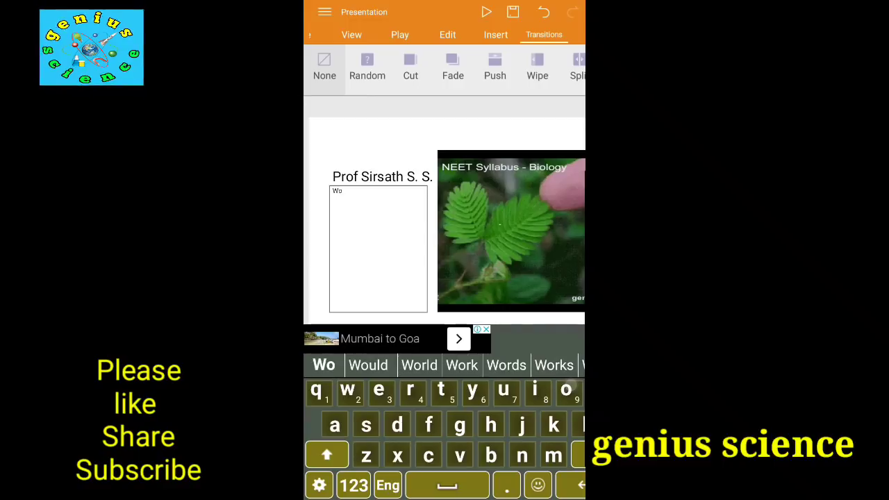
pyautogui.write('rl')
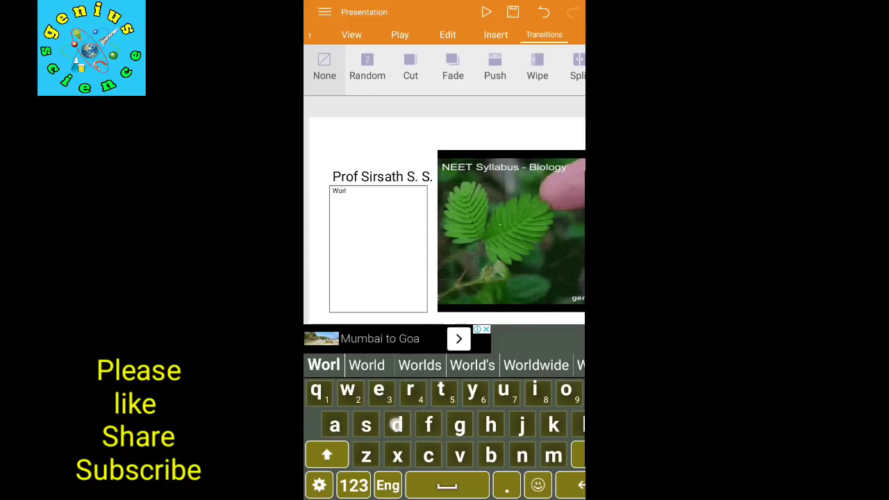
pyautogui.write('d')
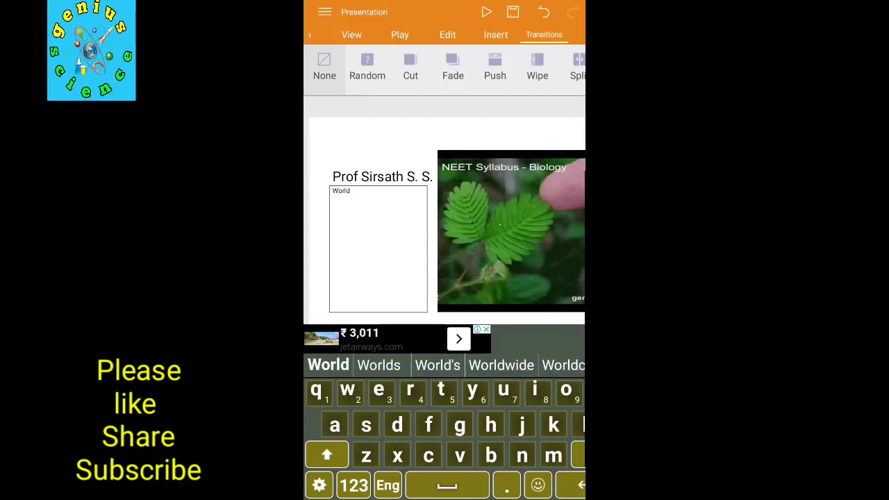
pyautogui.click(349, 193)
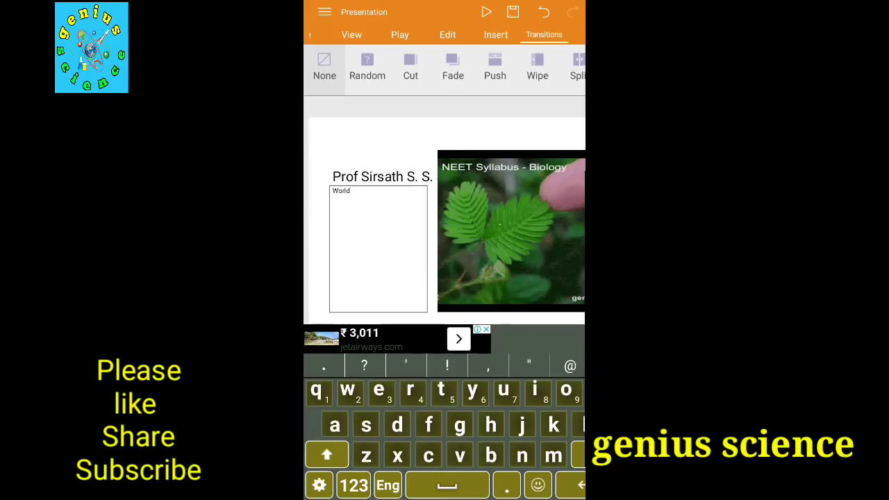
pyautogui.click(320, 277)
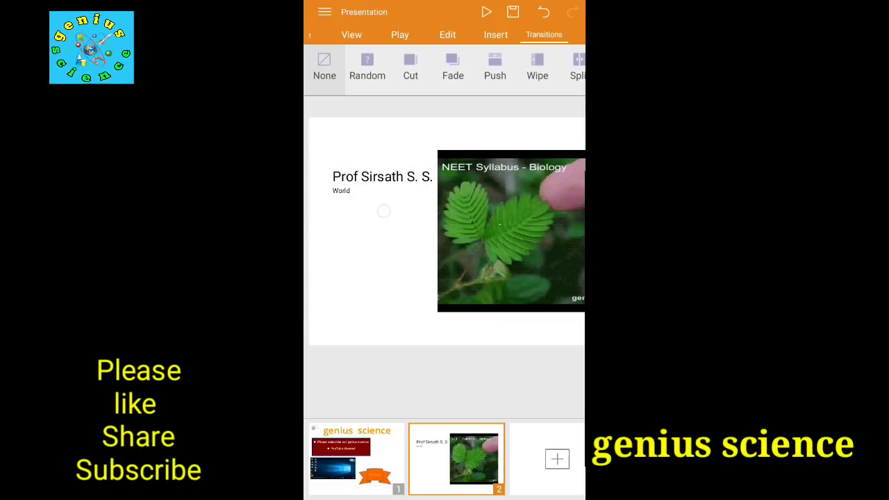
pyautogui.click(384, 210)
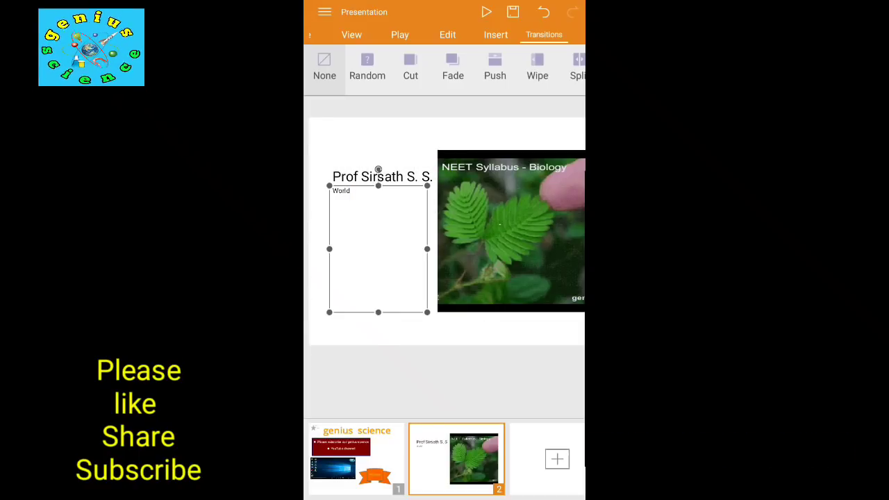
# Set the World text to font size 54
pyautogui.click(447, 34)
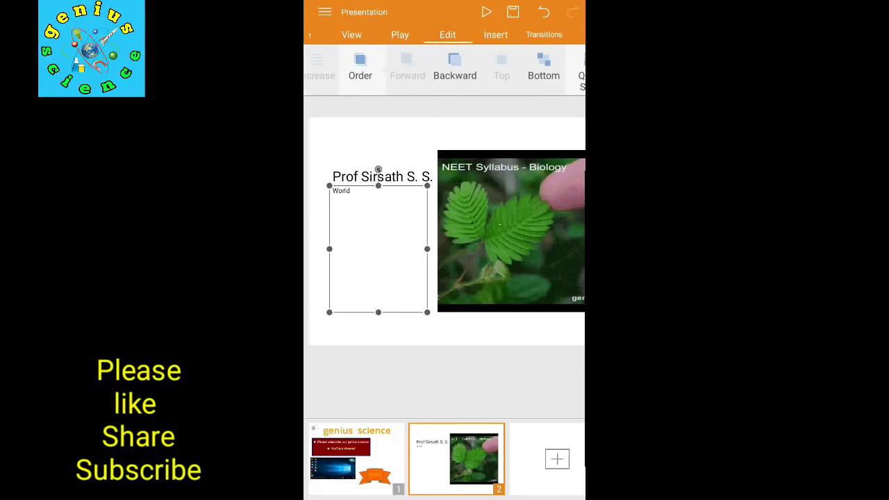
pyautogui.moveTo(405, 71); pyautogui.dragTo(541, 71)
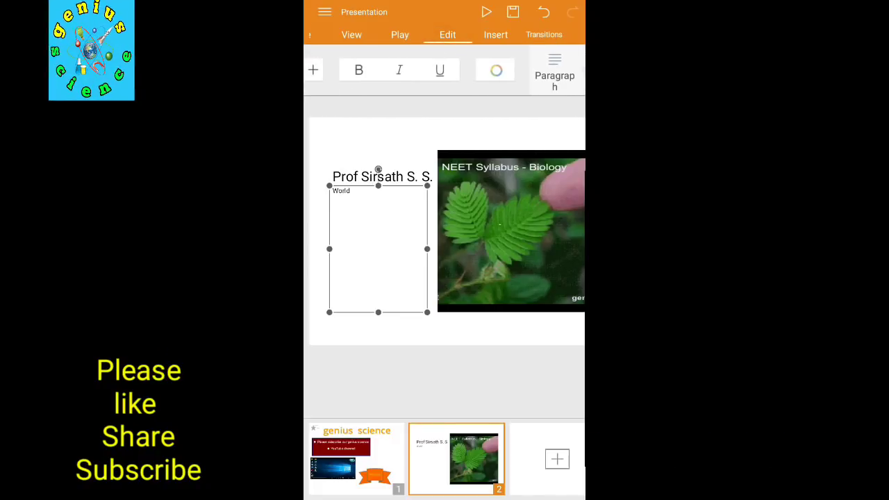
pyautogui.moveTo(389, 69); pyautogui.dragTo(511, 69)
pyautogui.click(405, 69)
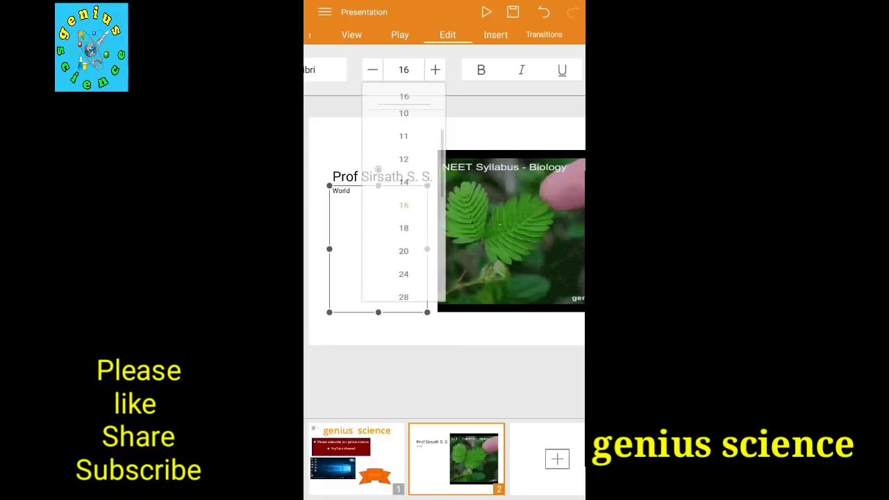
pyautogui.click(403, 315)
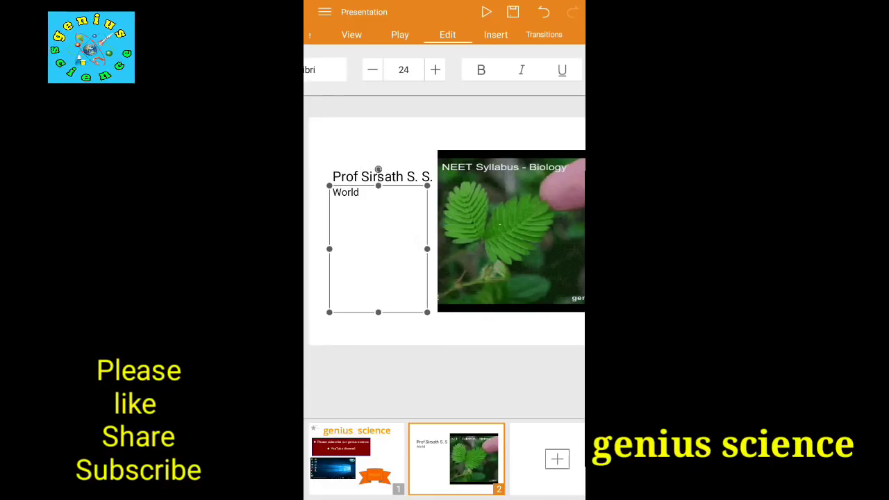
pyautogui.click(403, 69)
pyautogui.click(406, 316)
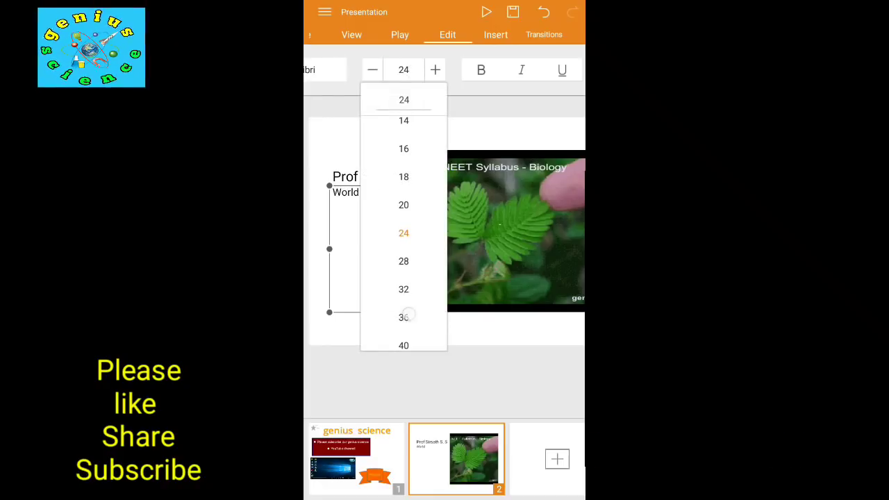
pyautogui.click(410, 70)
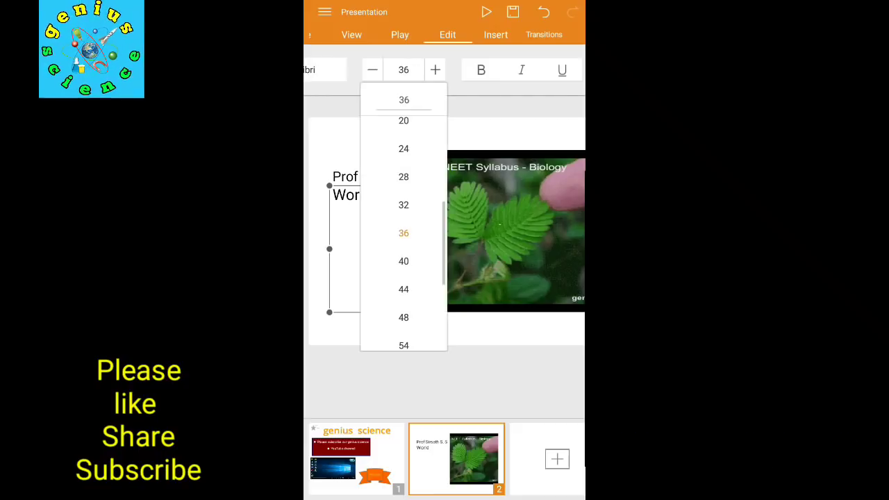
pyautogui.moveTo(413, 272); pyautogui.dragTo(422, 202)
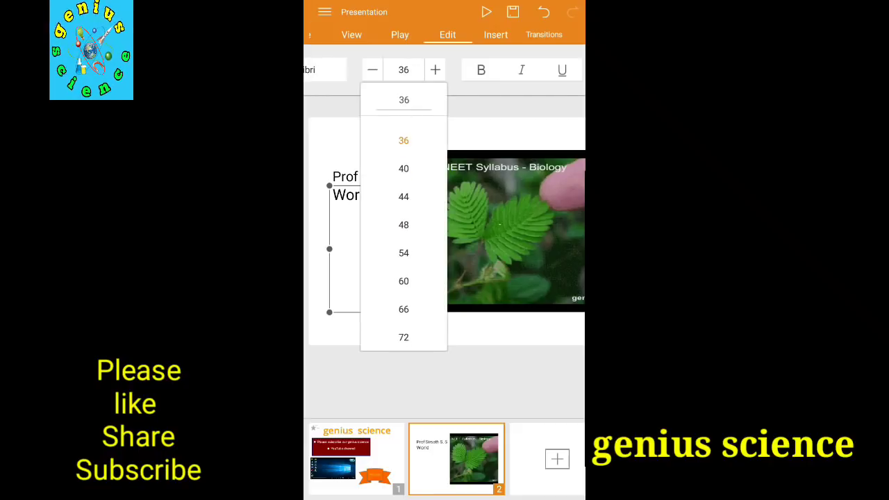
pyautogui.click(404, 253)
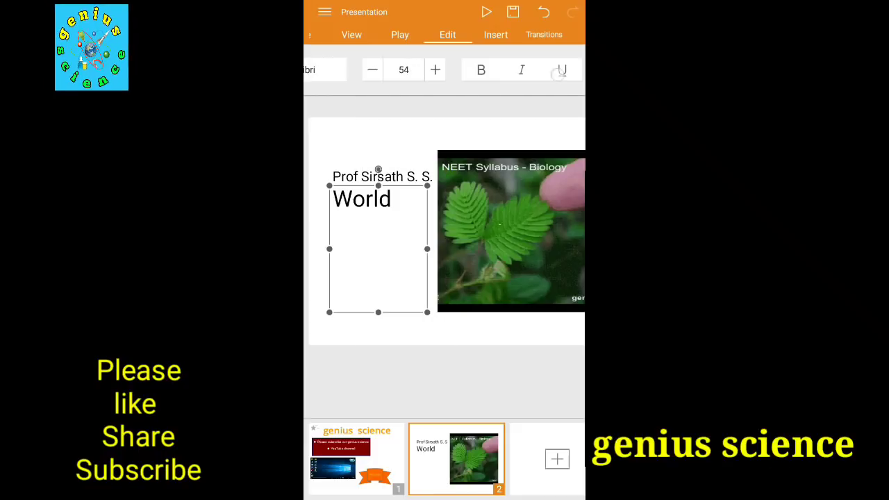
# Colour the World text light green
pyautogui.moveTo(559, 73); pyautogui.dragTo(443, 72)
pyautogui.click(503, 70)
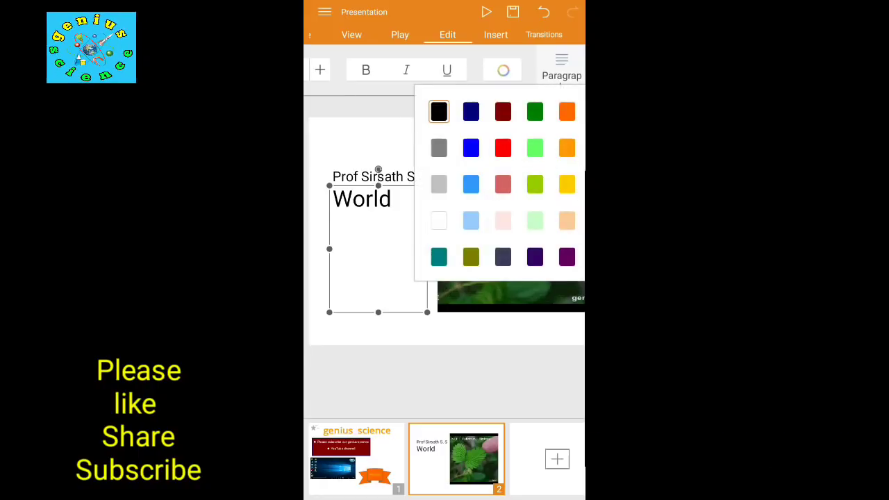
pyautogui.click(534, 147)
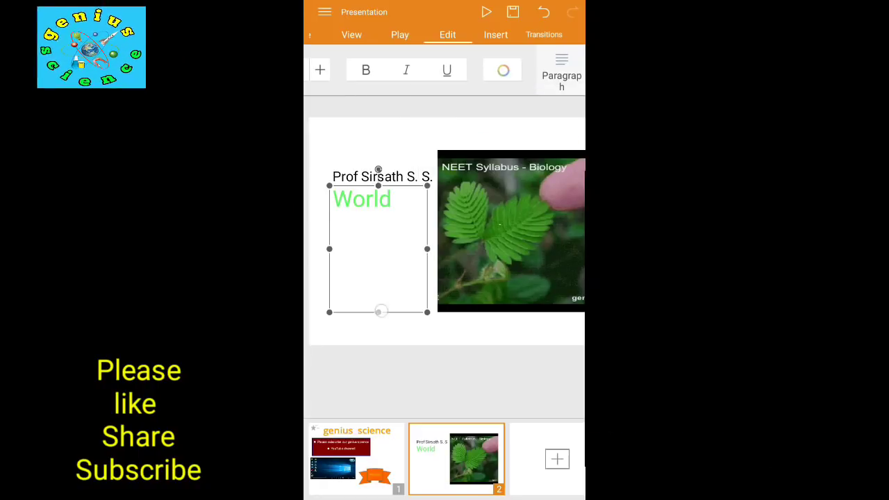
# Move the World text box lower, beside the leaf picture
pyautogui.click(378, 275)
pyautogui.moveTo(396, 203); pyautogui.dragTo(396, 247)
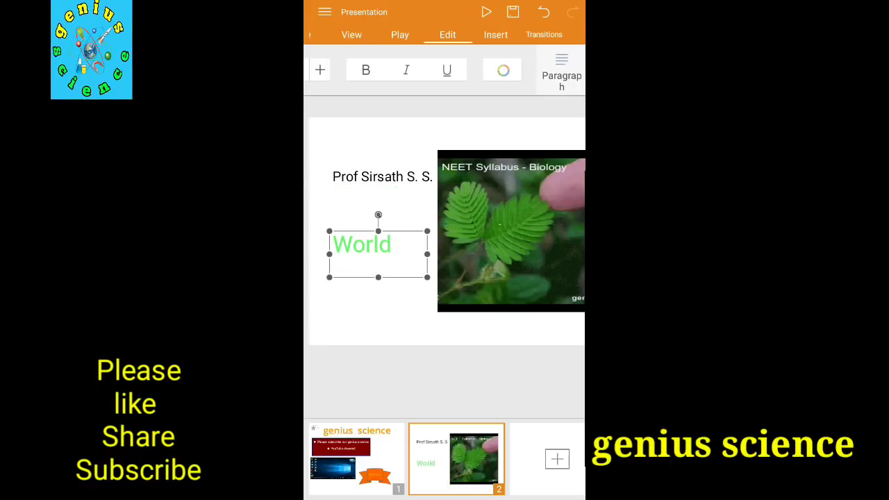
pyautogui.click(420, 312)
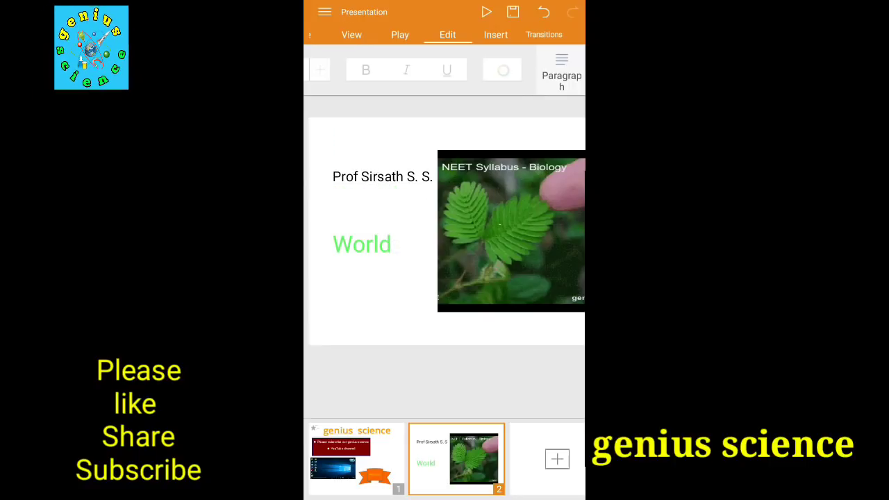
# Apply the Flash transition effect to slide 2
pyautogui.click(543, 34)
pyautogui.moveTo(569, 68); pyautogui.dragTo(439, 72)
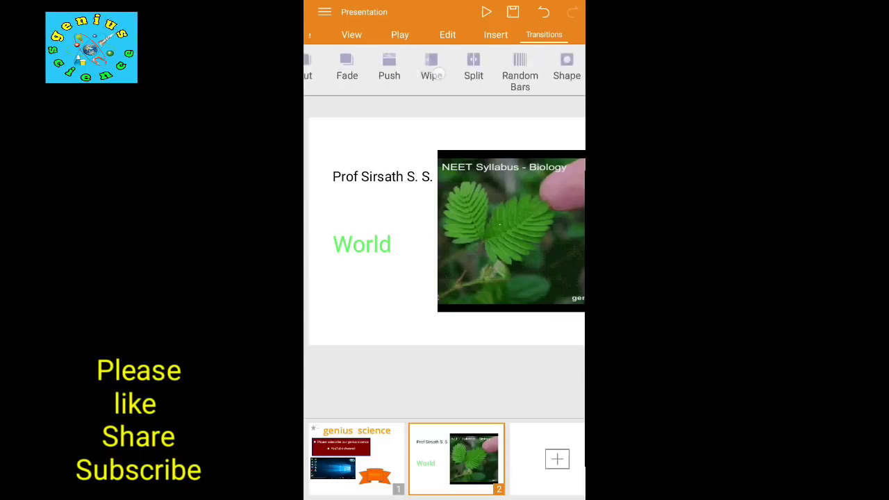
pyautogui.moveTo(542, 69); pyautogui.dragTo(380, 70)
pyautogui.click(534, 68)
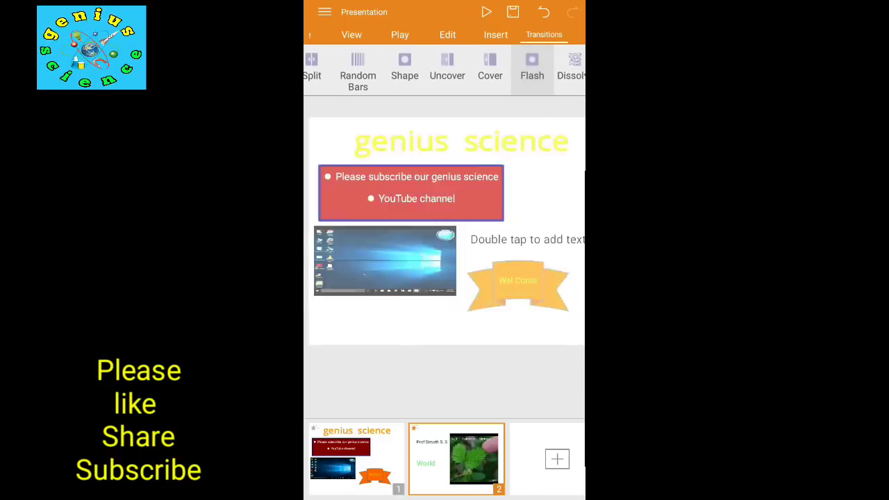
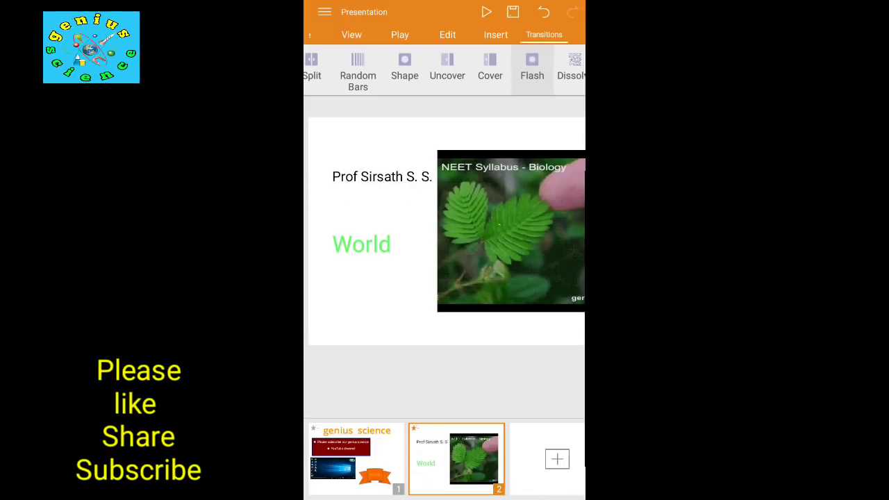
# Play the current slide from the Play tab, exit, then Auto Play from the genius science slide
pyautogui.click(407, 36)
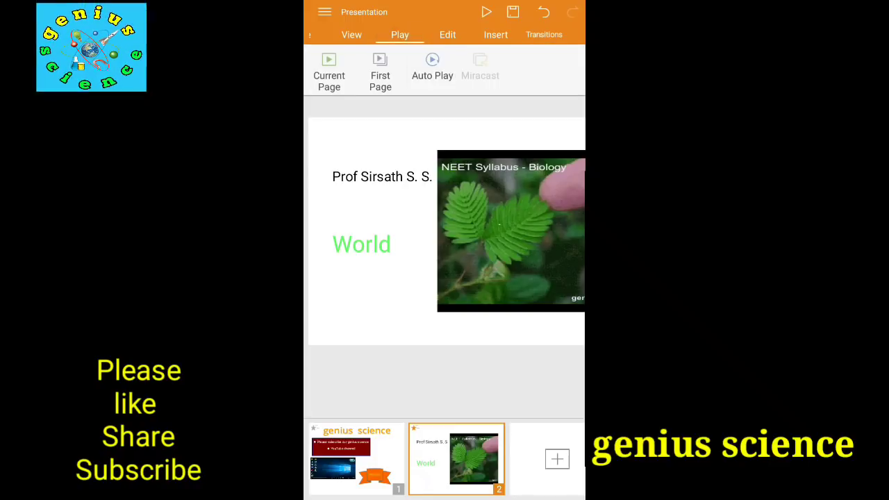
pyautogui.click(432, 66)
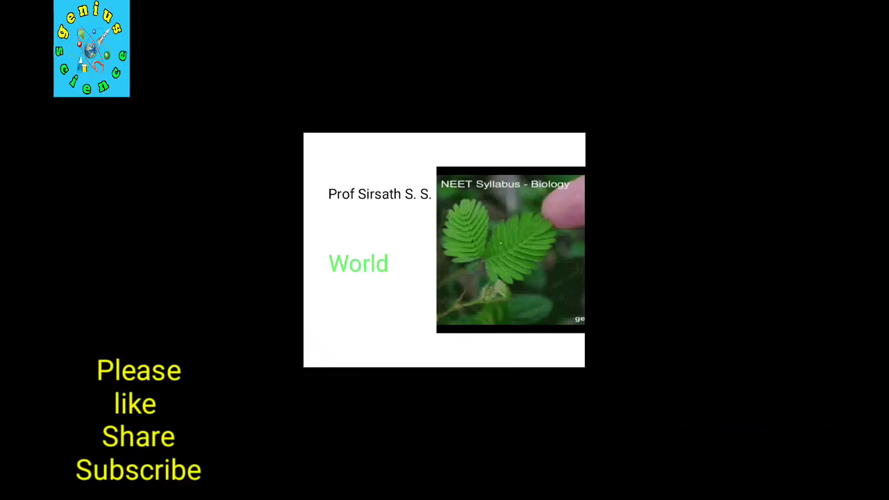
pyautogui.press('Escape')
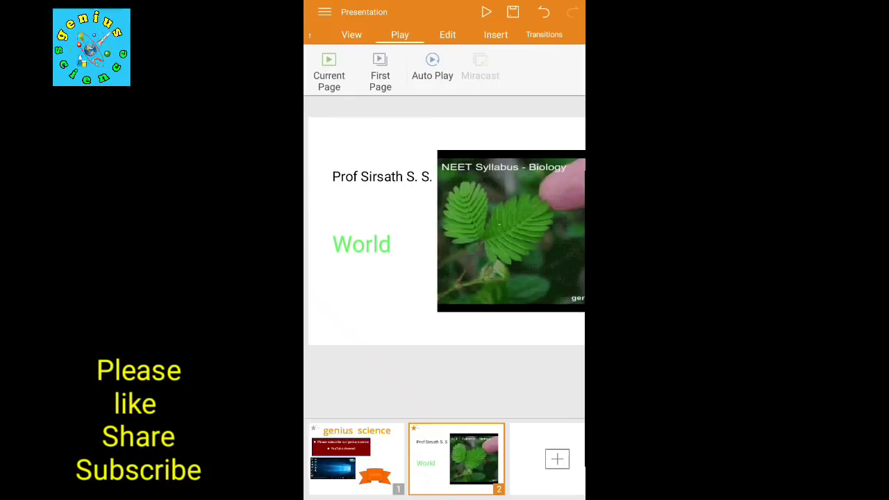
pyautogui.click(373, 454)
pyautogui.click(432, 66)
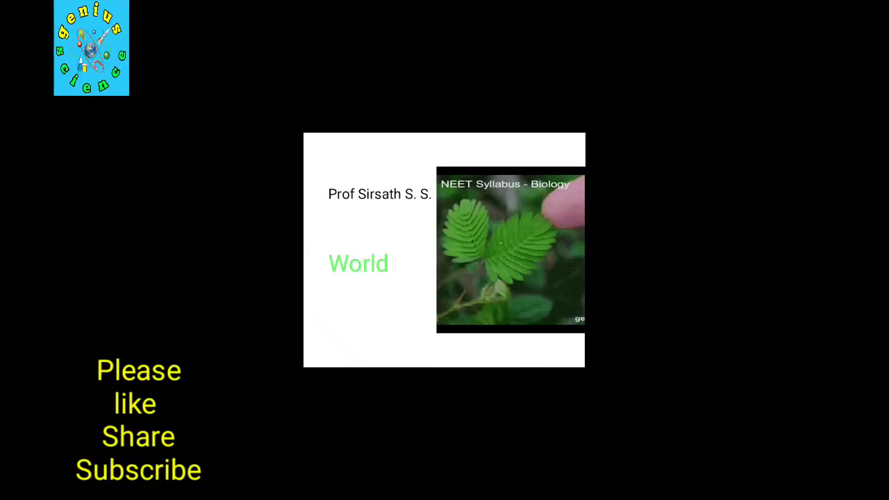
# Pick a per-slide Switching time for the auto-play, then exit the slideshow to the editor
pyautogui.click(512, 353)
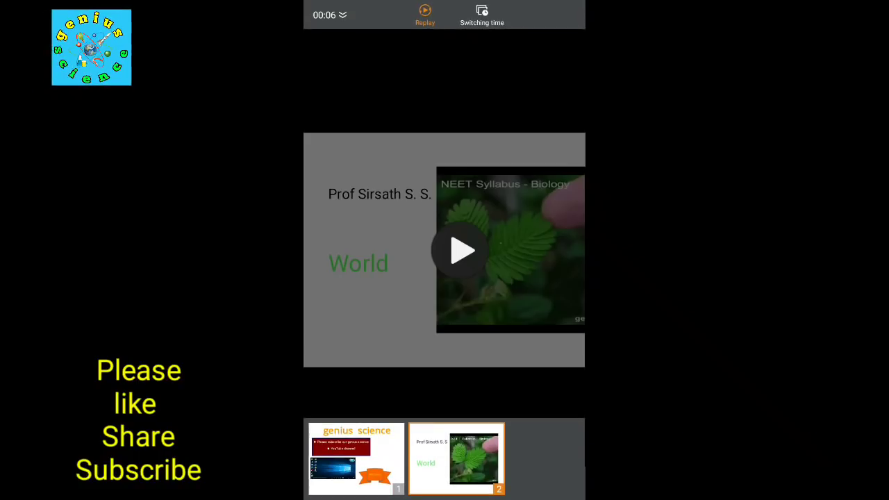
pyautogui.click(481, 14)
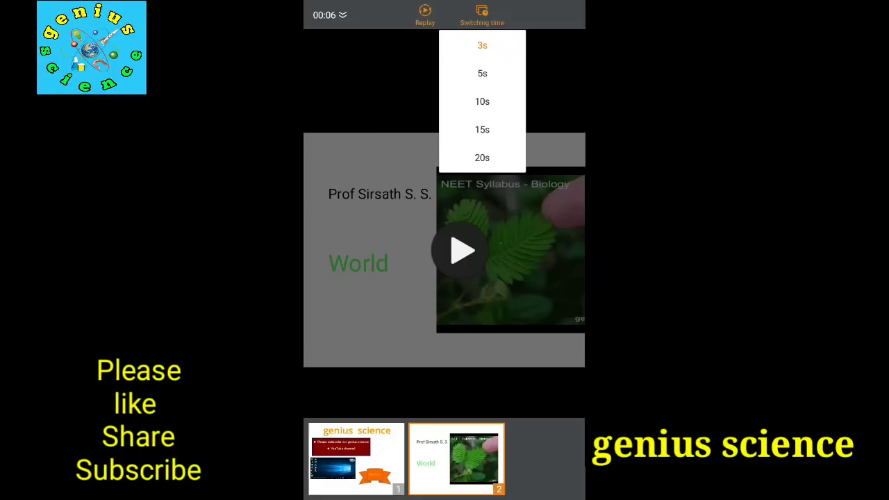
pyautogui.click(482, 158)
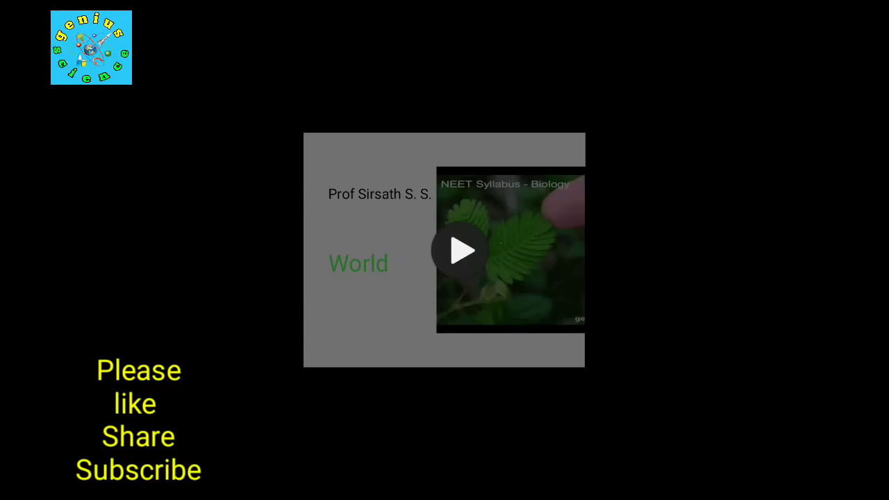
pyautogui.press('Escape')
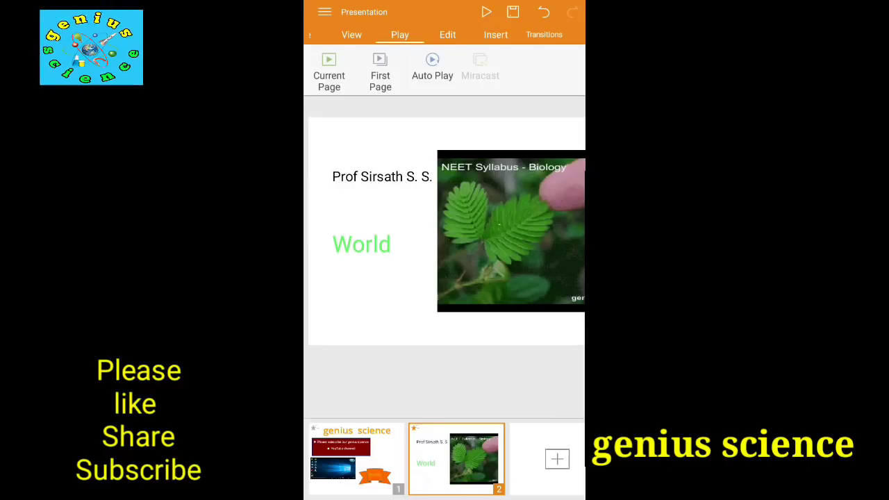
# From slide 1, save the presentation as 'genius science' (.pptx), granting SD card write access
pyautogui.click(356, 459)
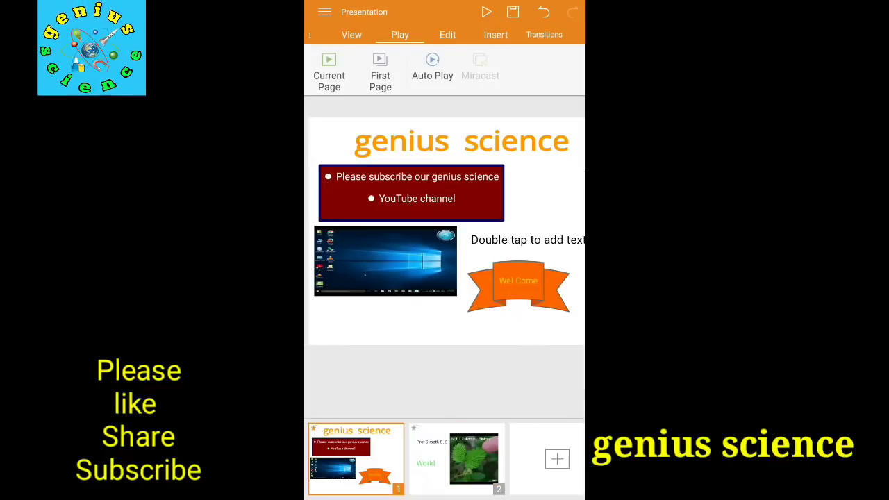
pyautogui.click(526, 9)
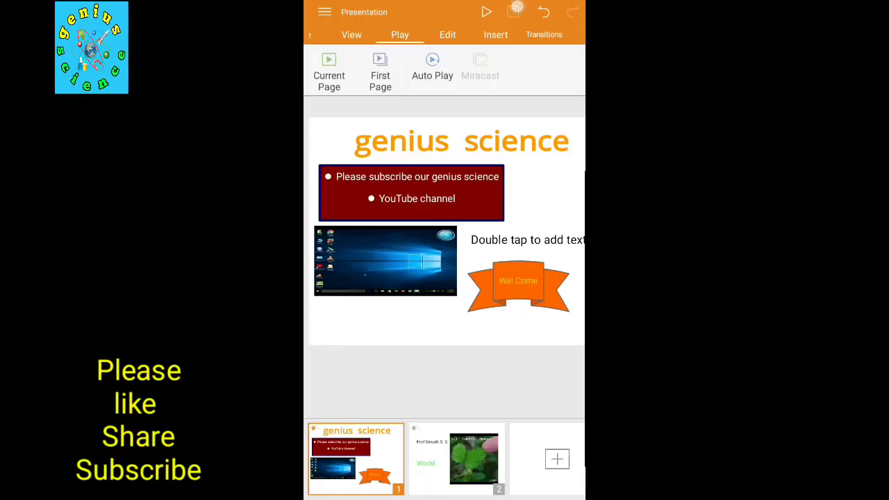
pyautogui.click(513, 12)
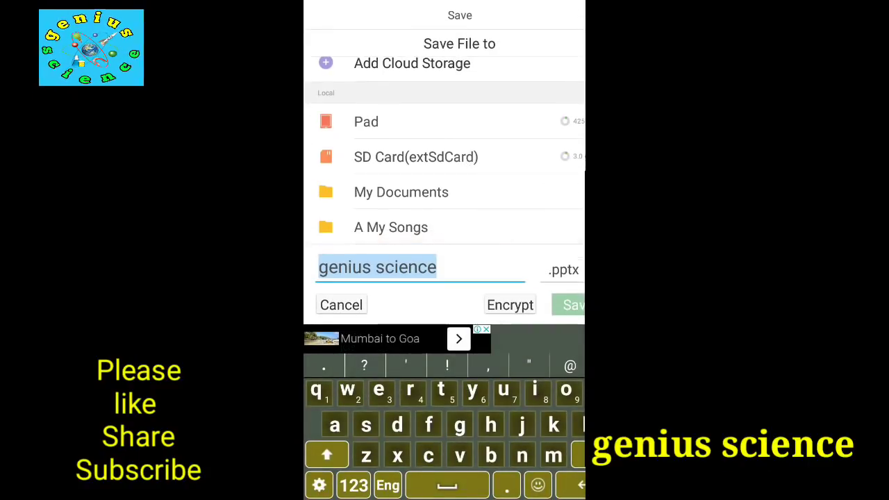
pyautogui.click(416, 157)
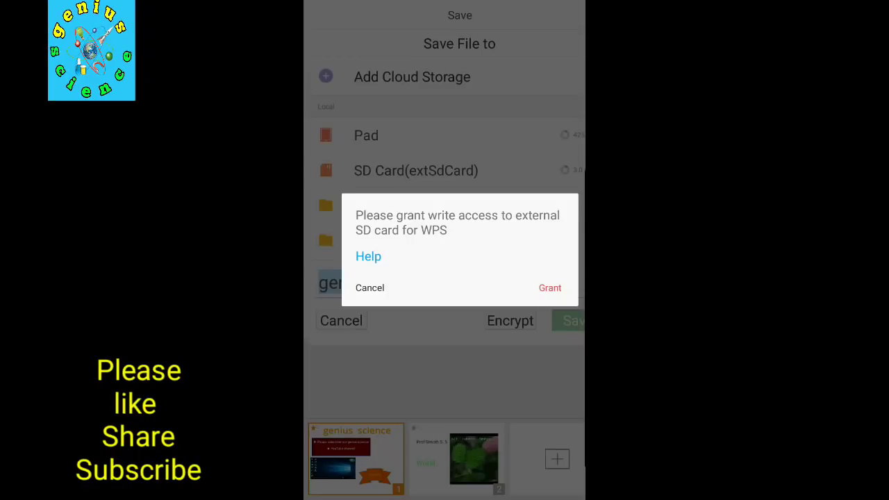
pyautogui.click(550, 287)
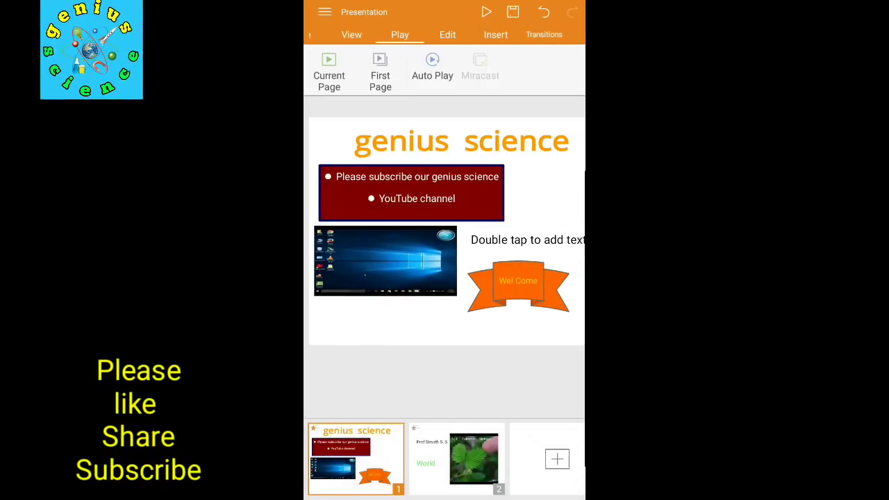
# Show the File tab actions and swipe between slides 1 and 2, ending on slide 2
pyautogui.moveTo(570, 196)
pyautogui.mouseDown()
pyautogui.moveTo(479, 198)
pyautogui.moveTo(576, 225)
pyautogui.mouseUp()
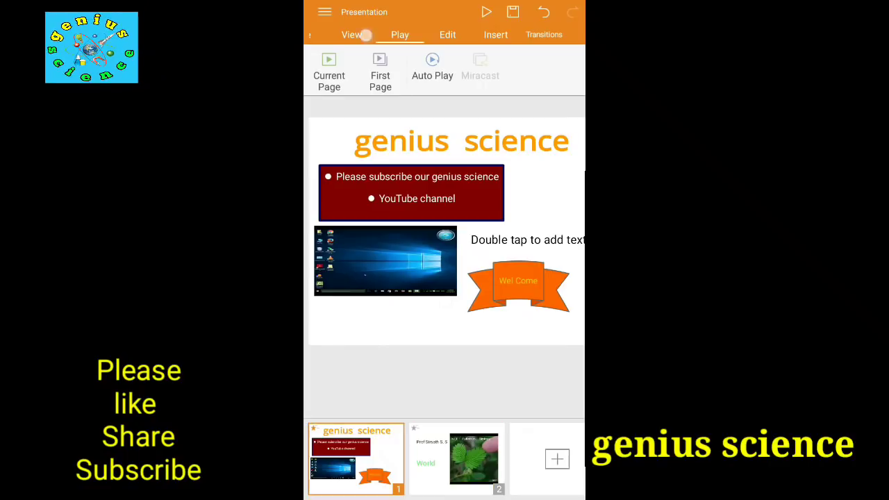
pyautogui.moveTo(363, 34); pyautogui.dragTo(533, 27)
pyautogui.click(336, 33)
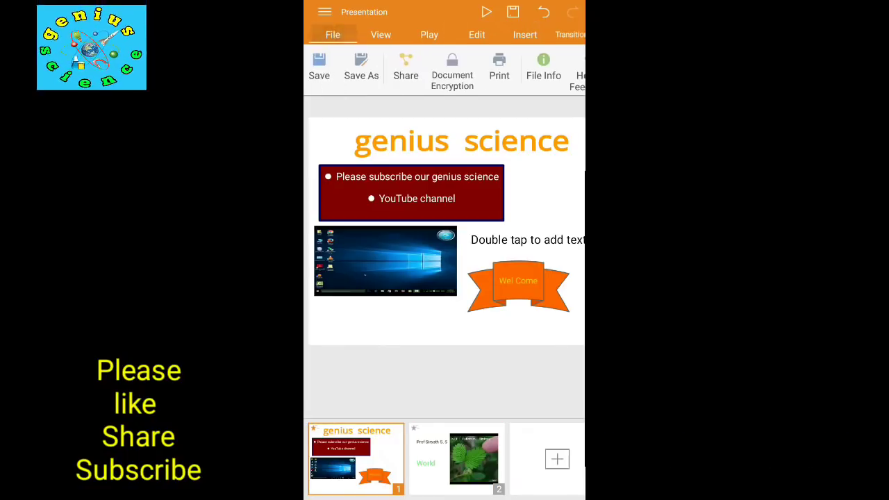
pyautogui.moveTo(500, 278); pyautogui.dragTo(388, 278)
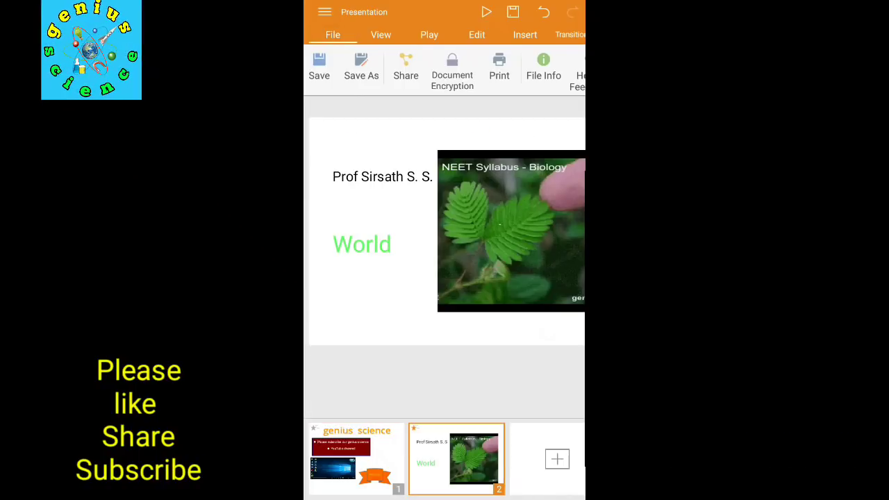
pyautogui.moveTo(418, 313); pyautogui.dragTo(541, 314)
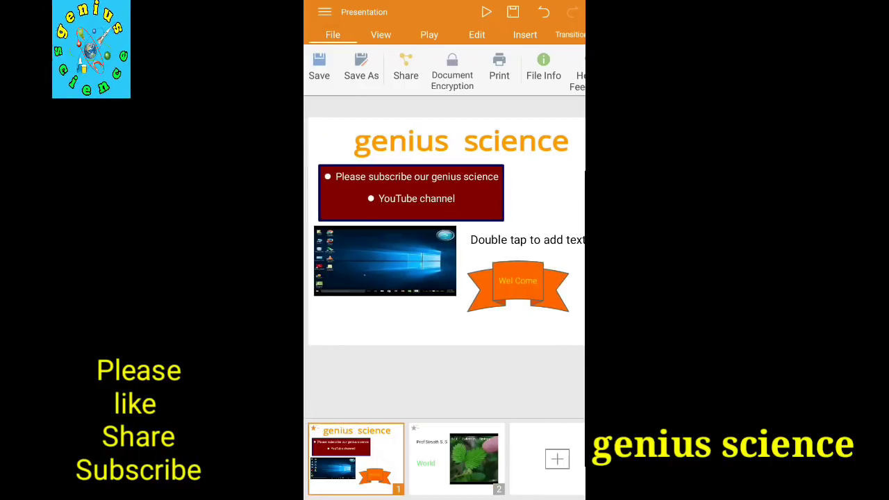
pyautogui.moveTo(500, 278); pyautogui.dragTo(388, 278)
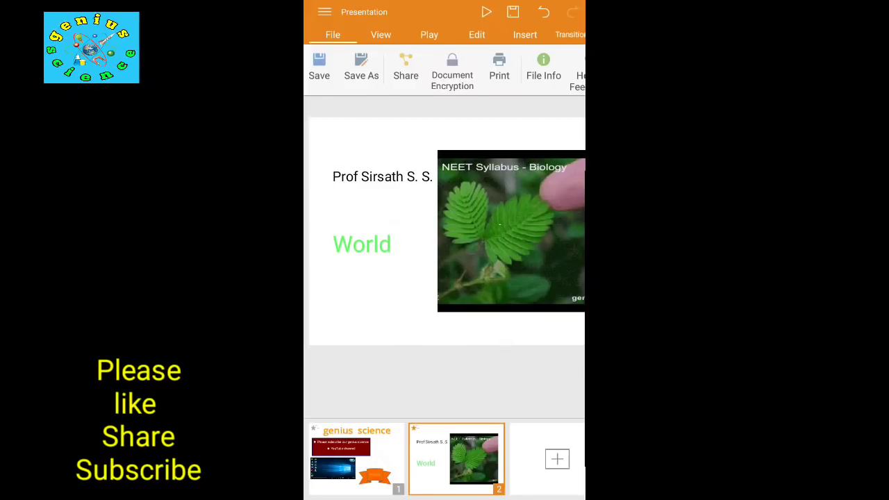
# View the Edit tab's text tools, revisit slide 1, return to slide 2 and pull down notifications
pyautogui.moveTo(486, 34); pyautogui.dragTo(457, 34)
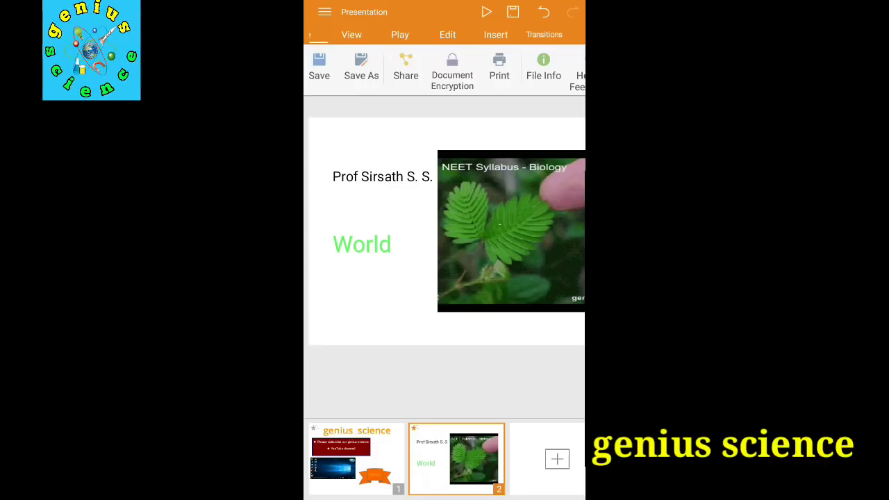
pyautogui.click(447, 34)
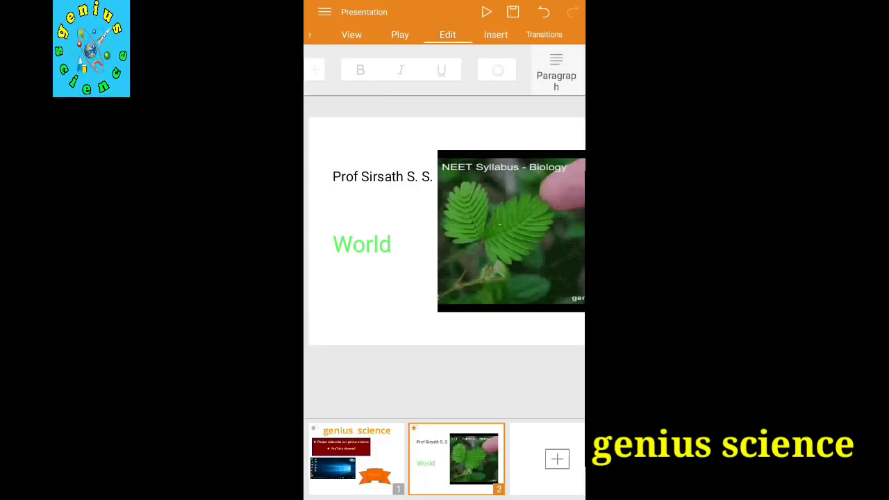
pyautogui.moveTo(528, 70); pyautogui.dragTo(450, 69)
pyautogui.moveTo(361, 229); pyautogui.dragTo(541, 229)
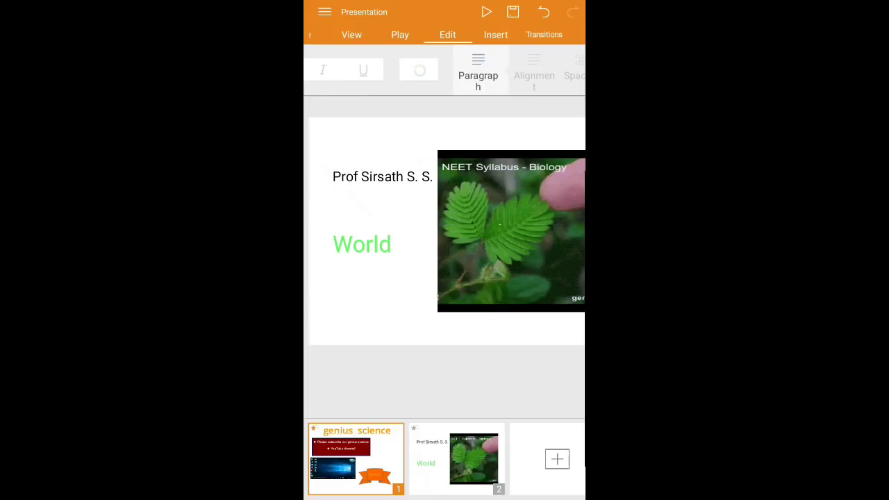
pyautogui.click(456, 458)
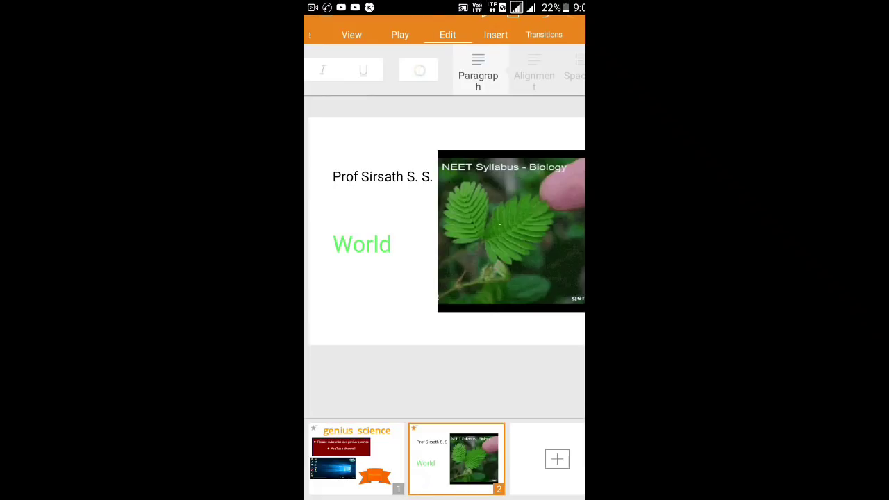
pyautogui.moveTo(445, 4); pyautogui.dragTo(444, 278)
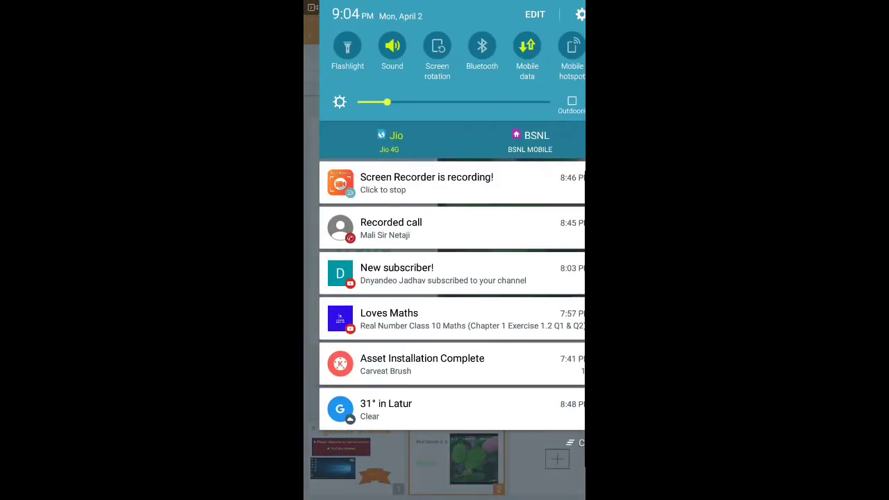